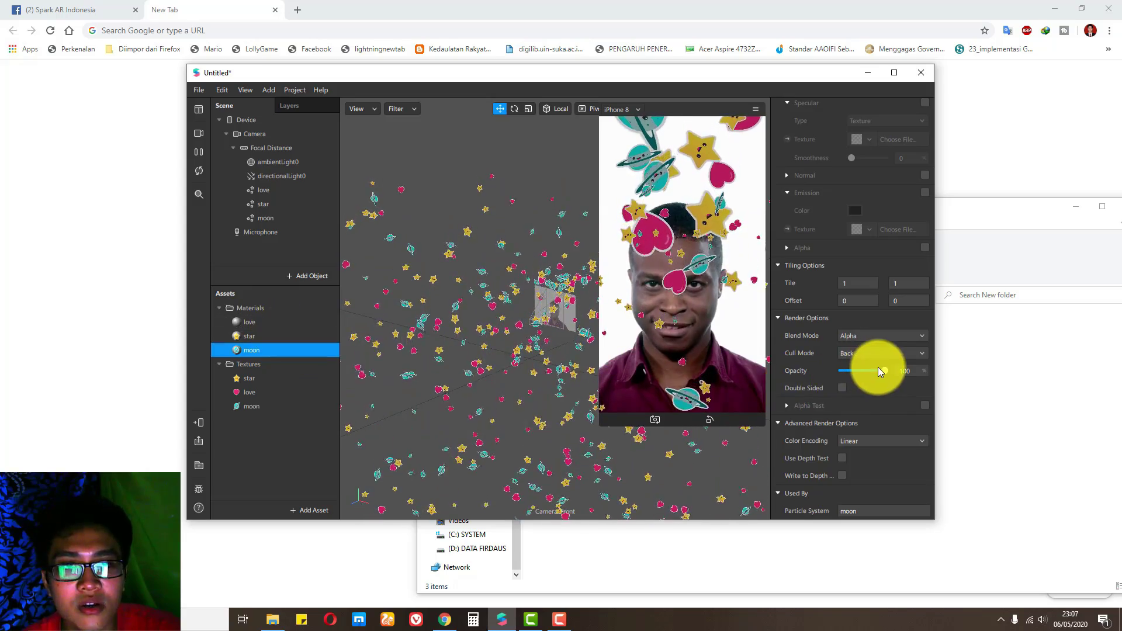
Step: Lower the opacity of the moon material slightly and select the star material
mouse_move(880, 369)
left_mouse_down()
mouse_move(848, 370)
mouse_move(878, 376)
left_mouse_up()
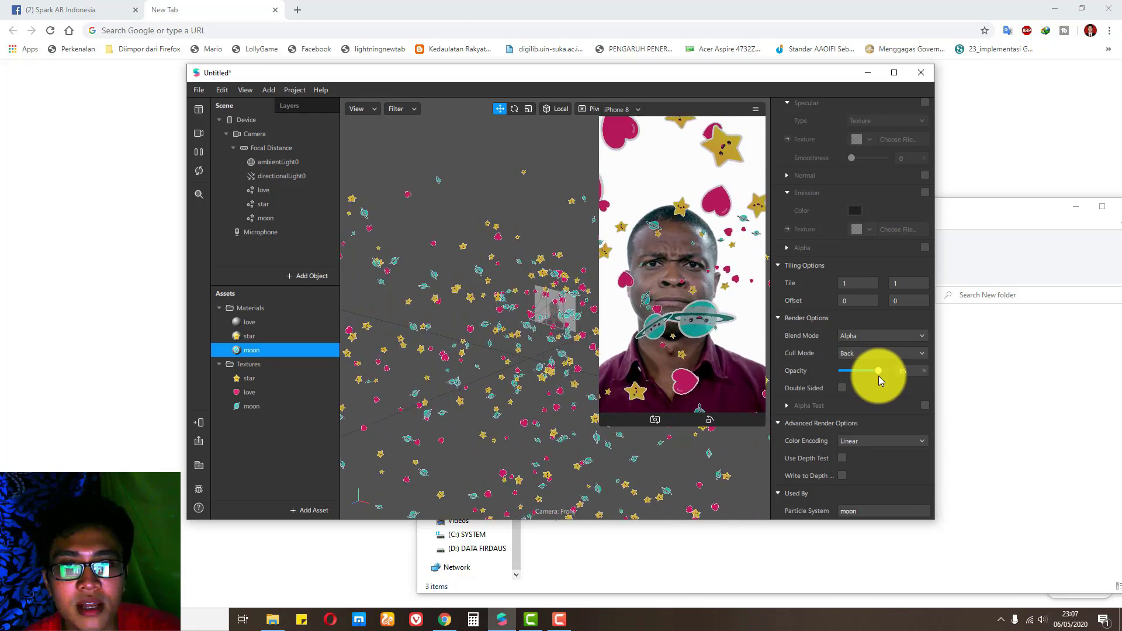
left_click(260, 337)
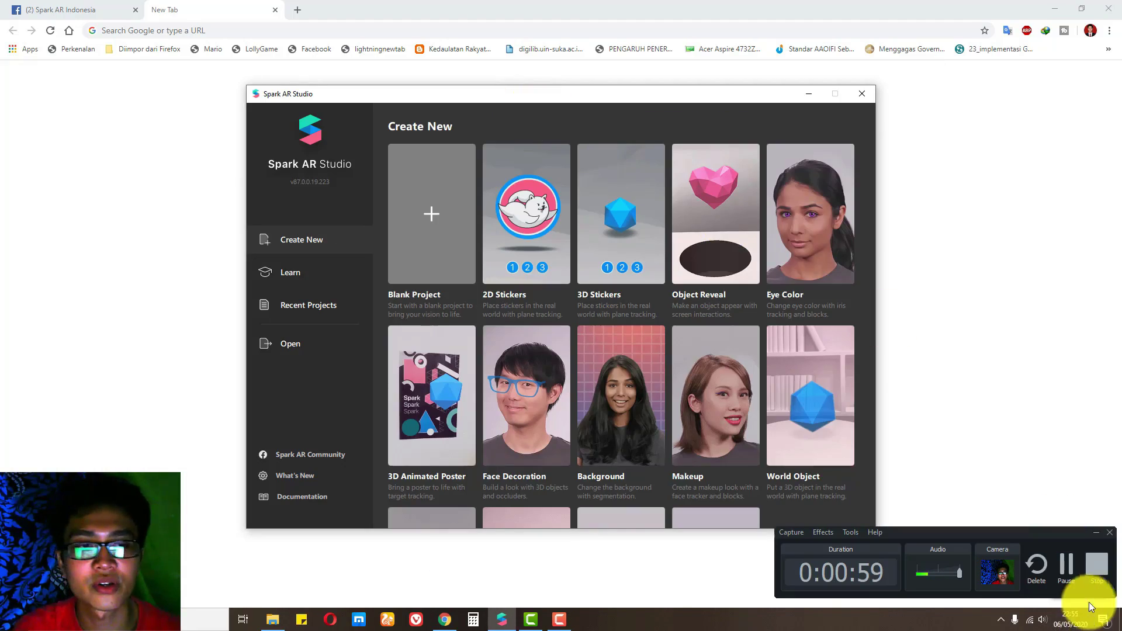
Step: Find Paint 3D on the computer by searching for 3d, open it and start a new blank project
left_click(1095, 531)
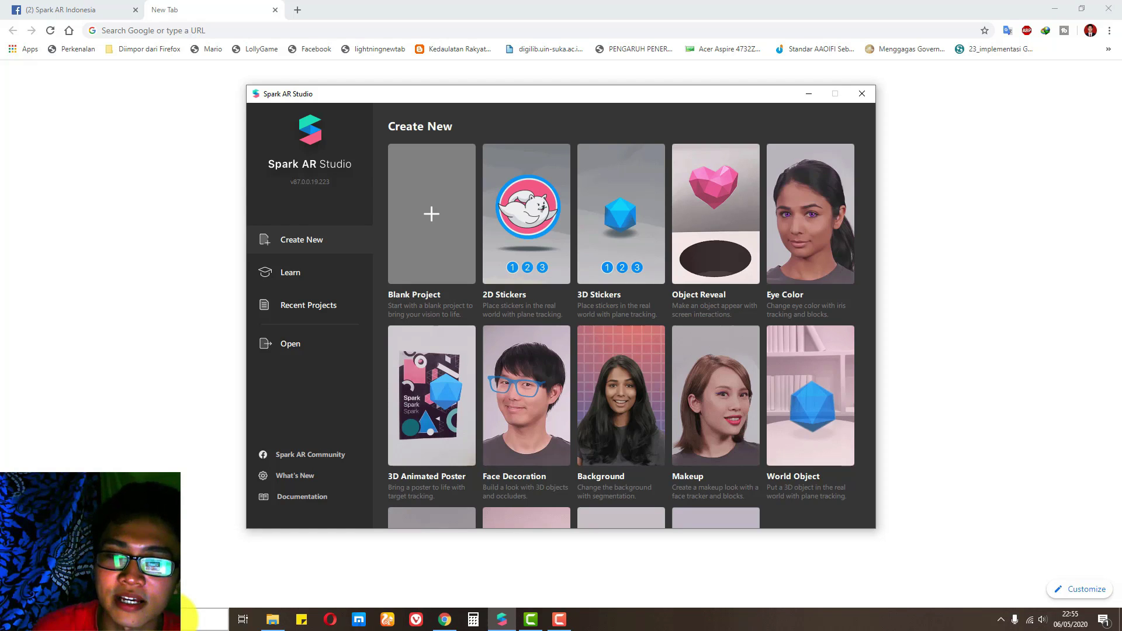
left_click(196, 618)
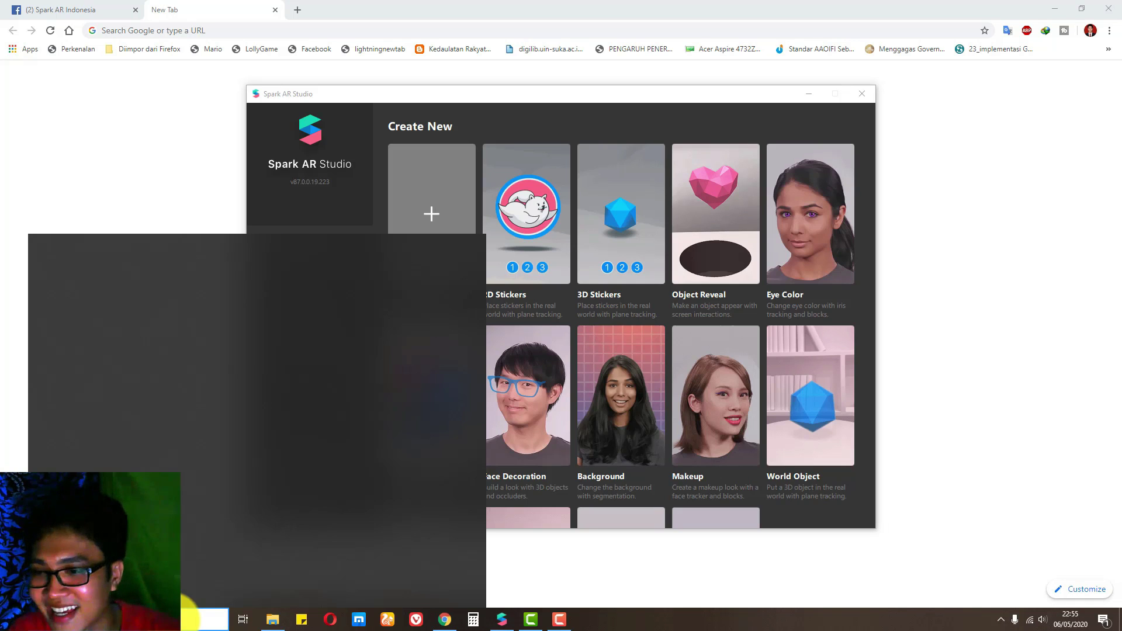
type("3d")
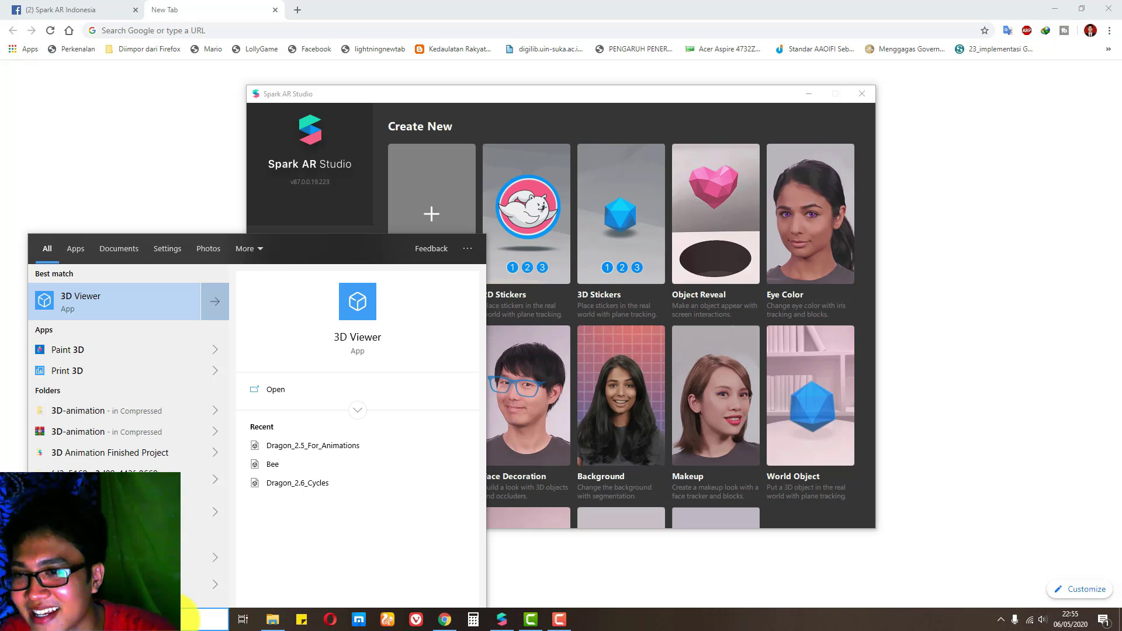
left_click(92, 350)
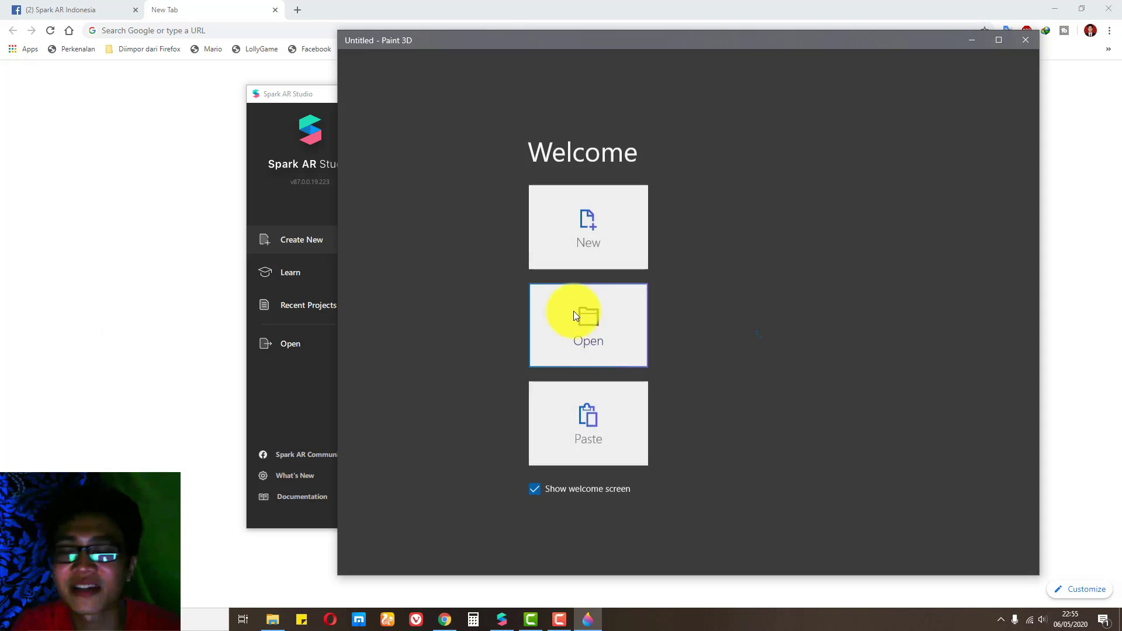
left_click(629, 239)
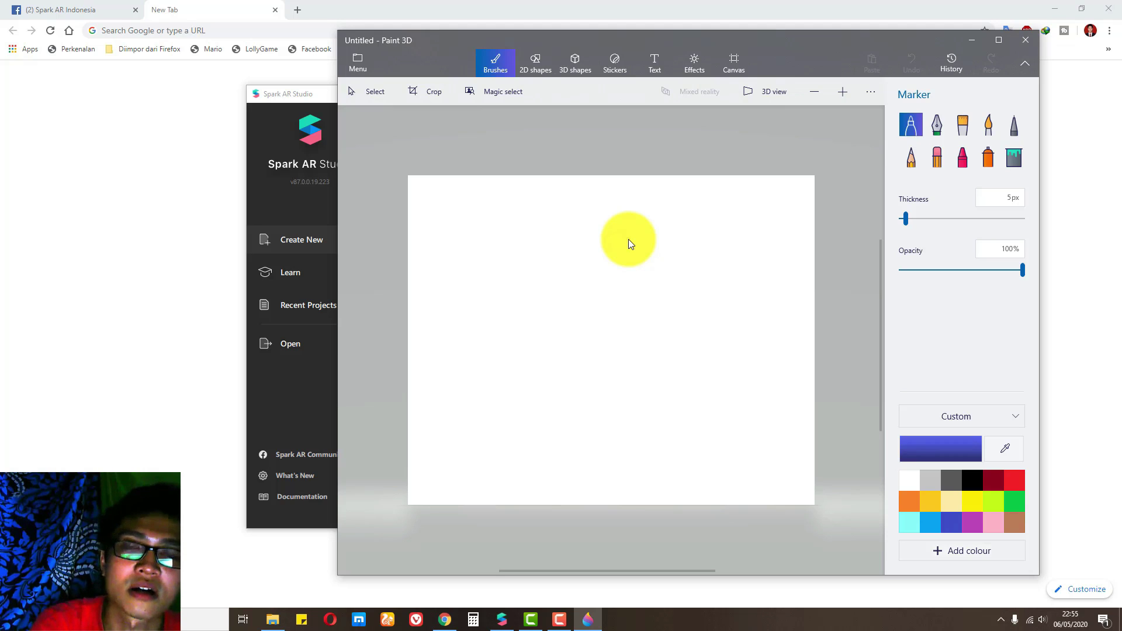
Step: Make the canvas transparent
left_click(613, 64)
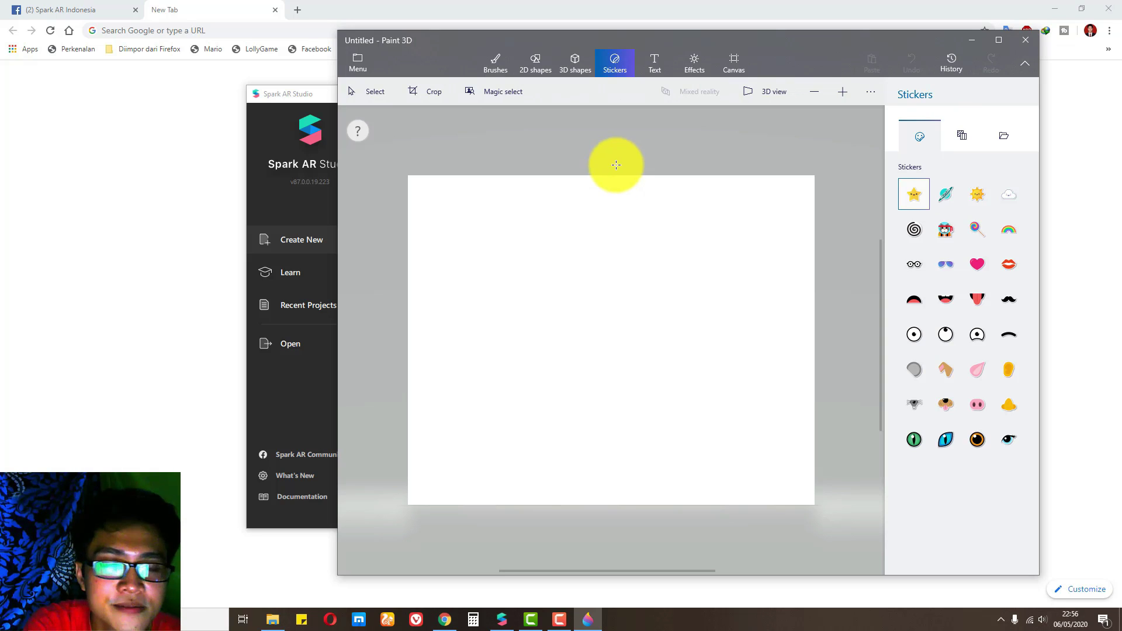
left_click(735, 63)
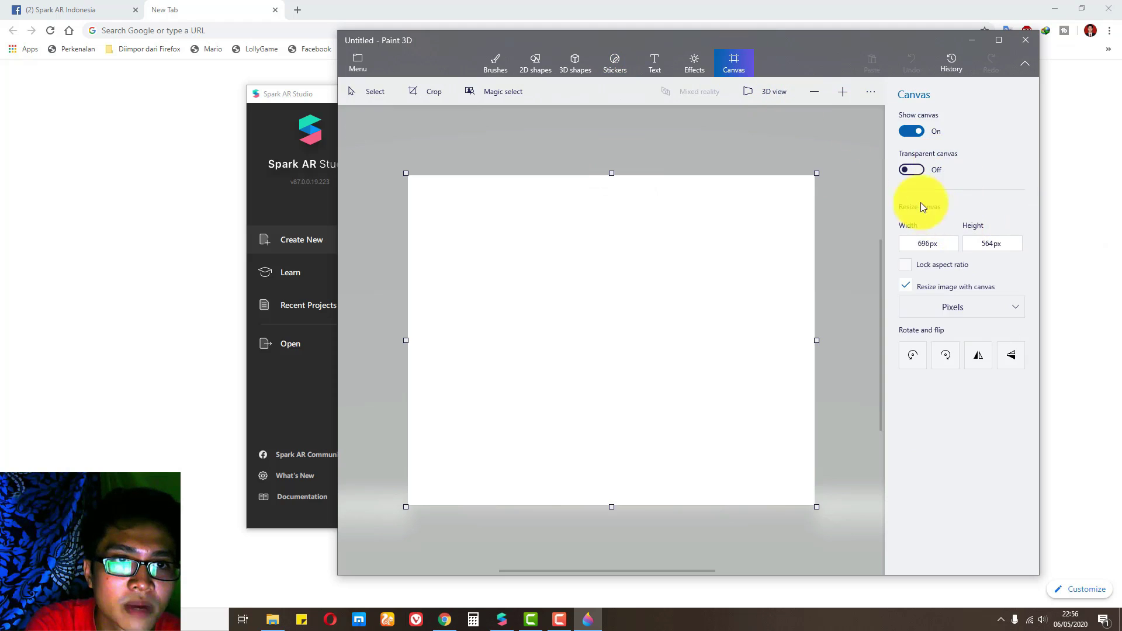
left_click(912, 169)
Step: Place a heart sticker on the canvas, enlarge it to nearly the canvas height and centre it
left_click(624, 72)
left_click(977, 263)
left_click_drag(462, 213, 524, 274)
left_click_drag(685, 397, 786, 458)
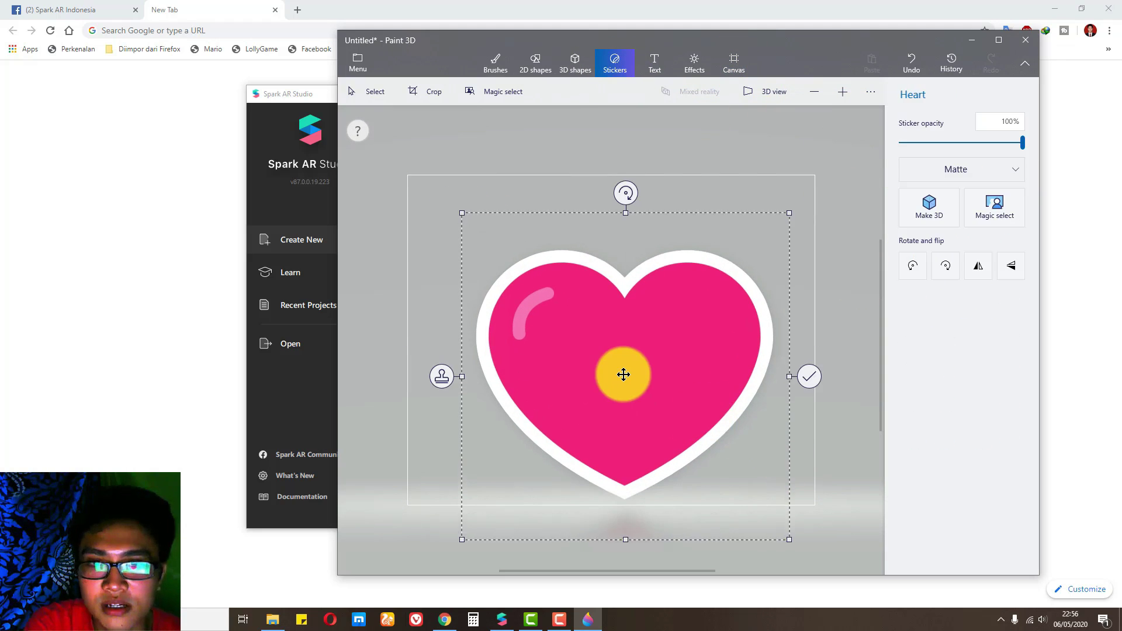
left_click_drag(624, 374, 614, 359)
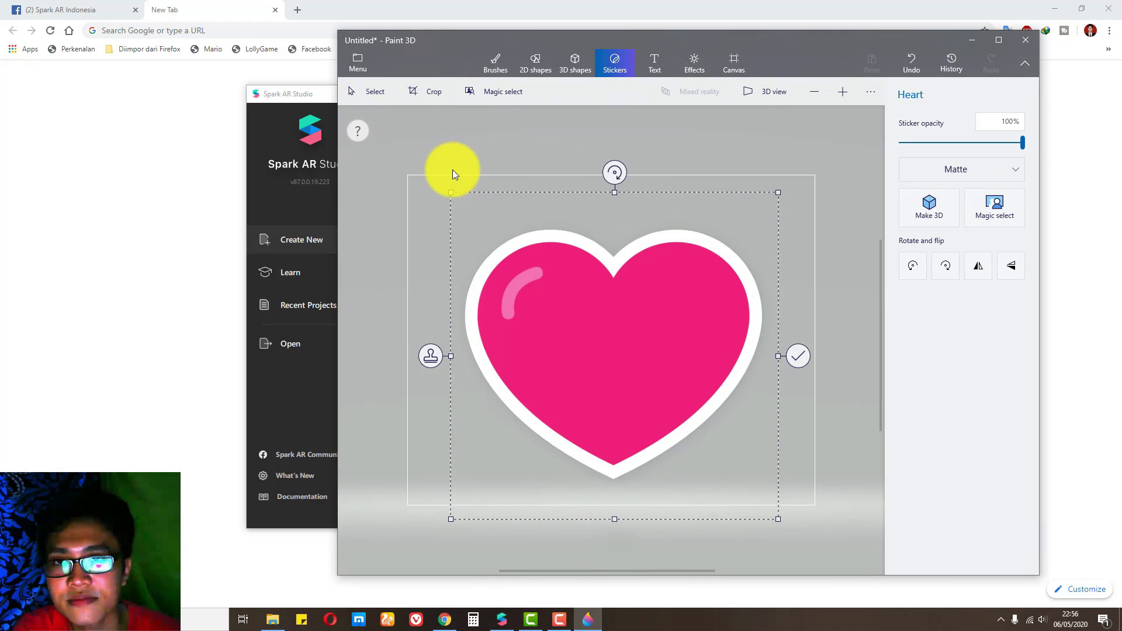
left_click(439, 136)
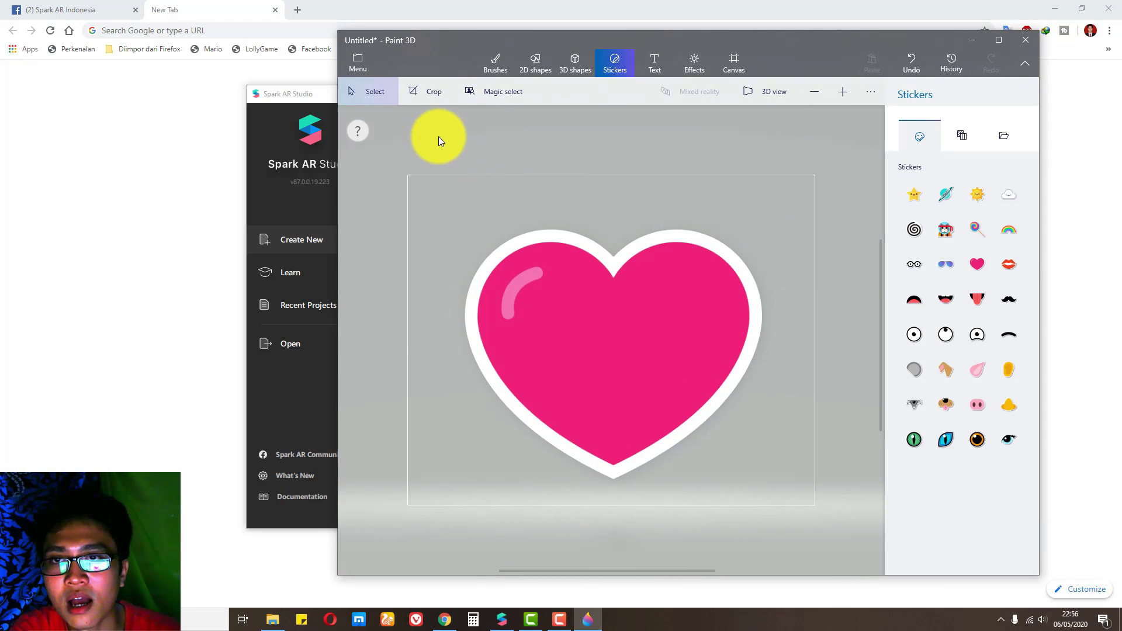
Step: Try to save the heart as a 2D PNG image named love in the Pictures folder
left_click(349, 62)
left_click(435, 211)
left_click(559, 155)
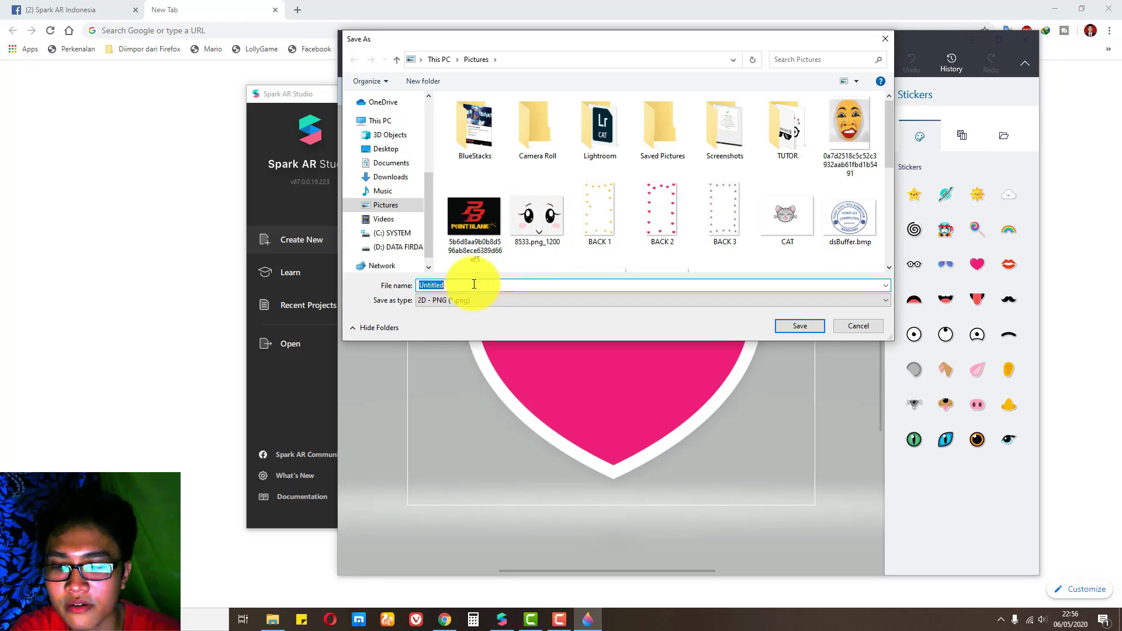
type("love")
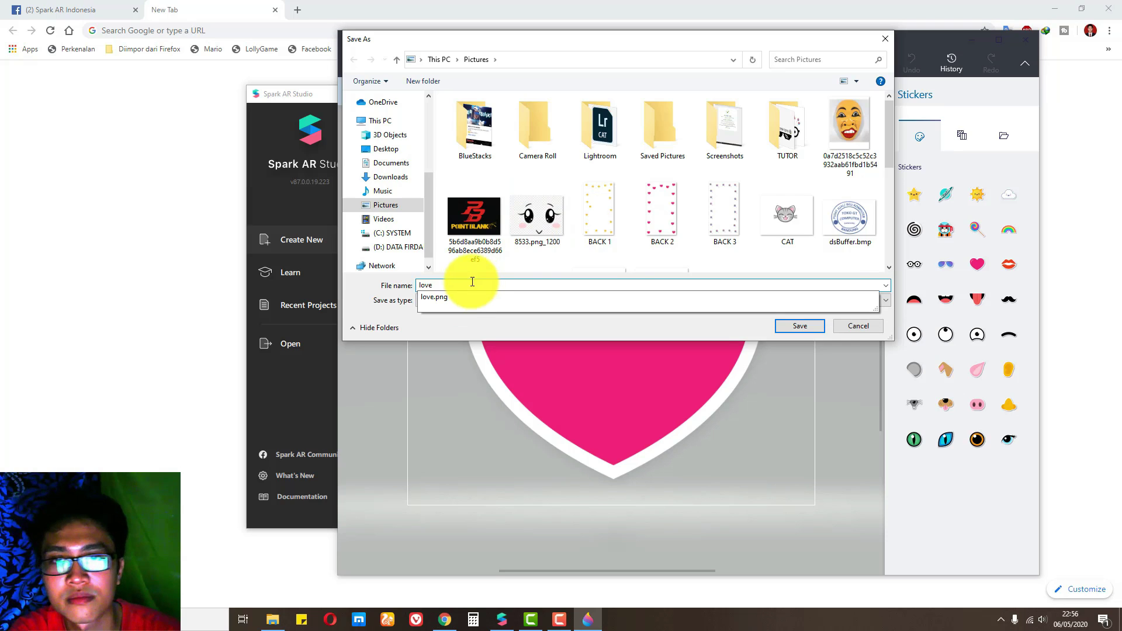
left_click(800, 326)
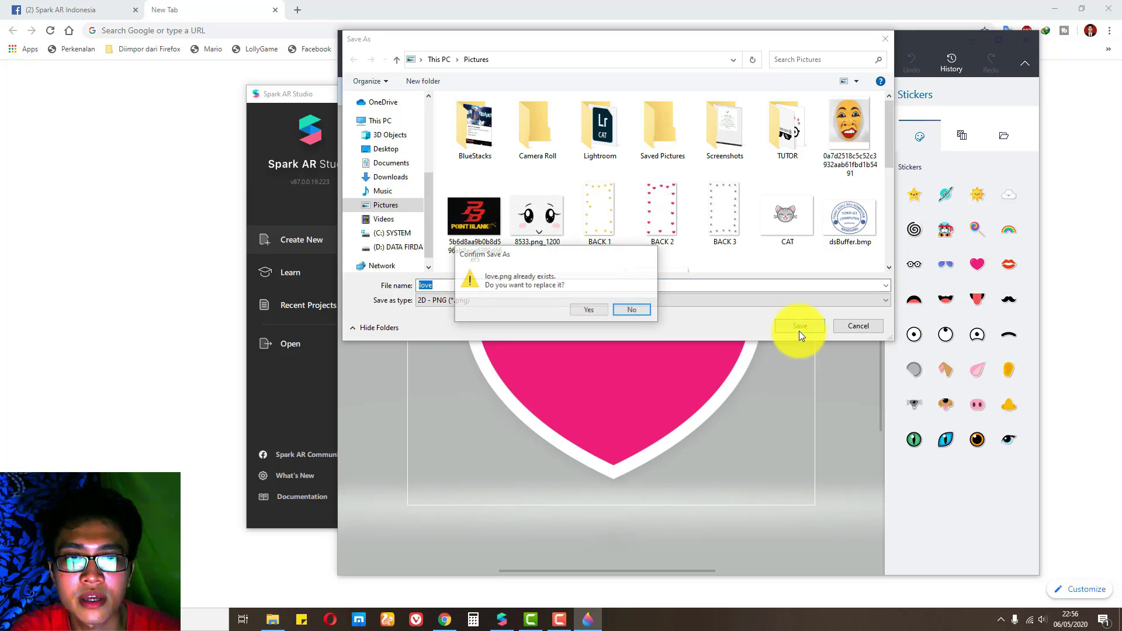
left_click(644, 309)
left_click(855, 327)
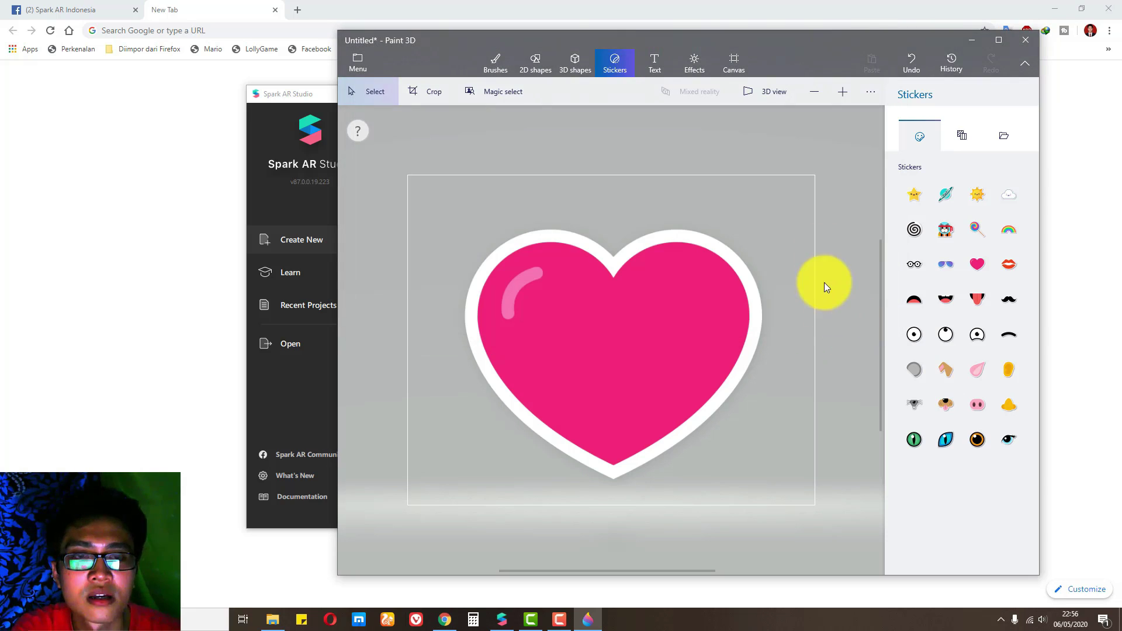
Step: Delete the heart and place a large smiling star sticker in the middle of the canvas
left_click(632, 276)
key("Delete")
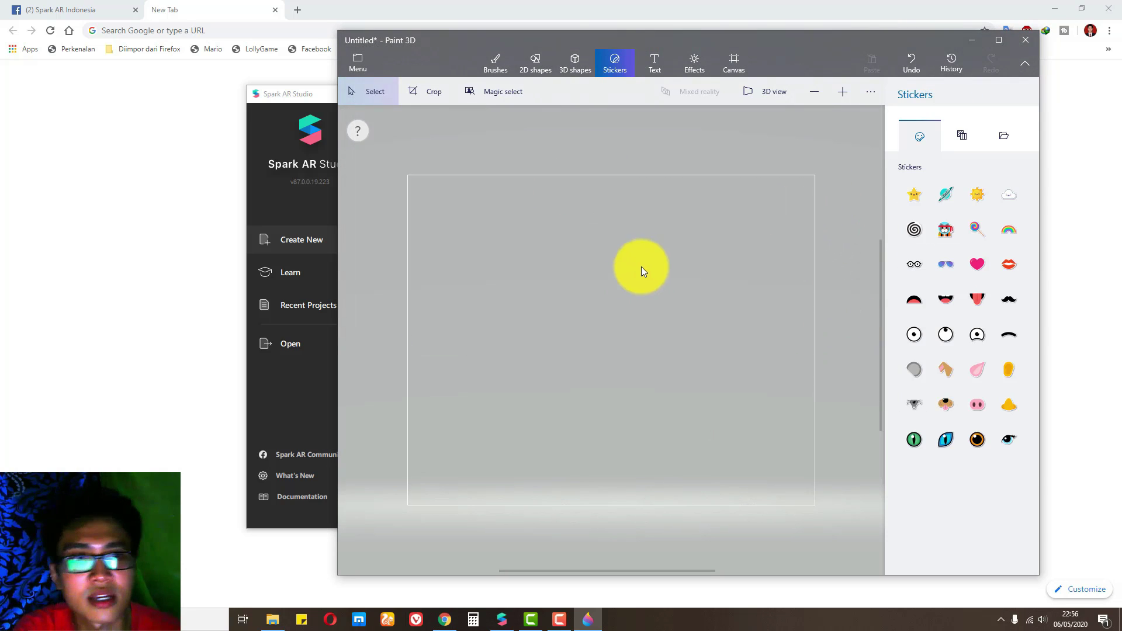
left_click(925, 194)
left_click_drag(445, 211, 731, 498)
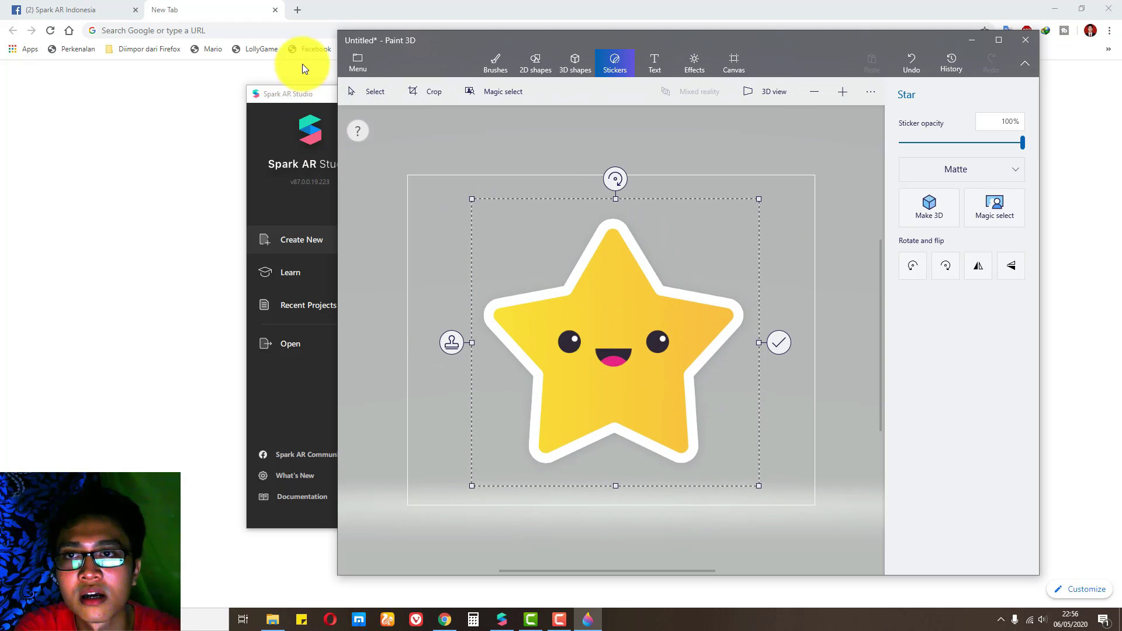
Step: Try to save the star as a 2D PNG image named star in the Pictures folder
left_click(357, 62)
left_click(376, 213)
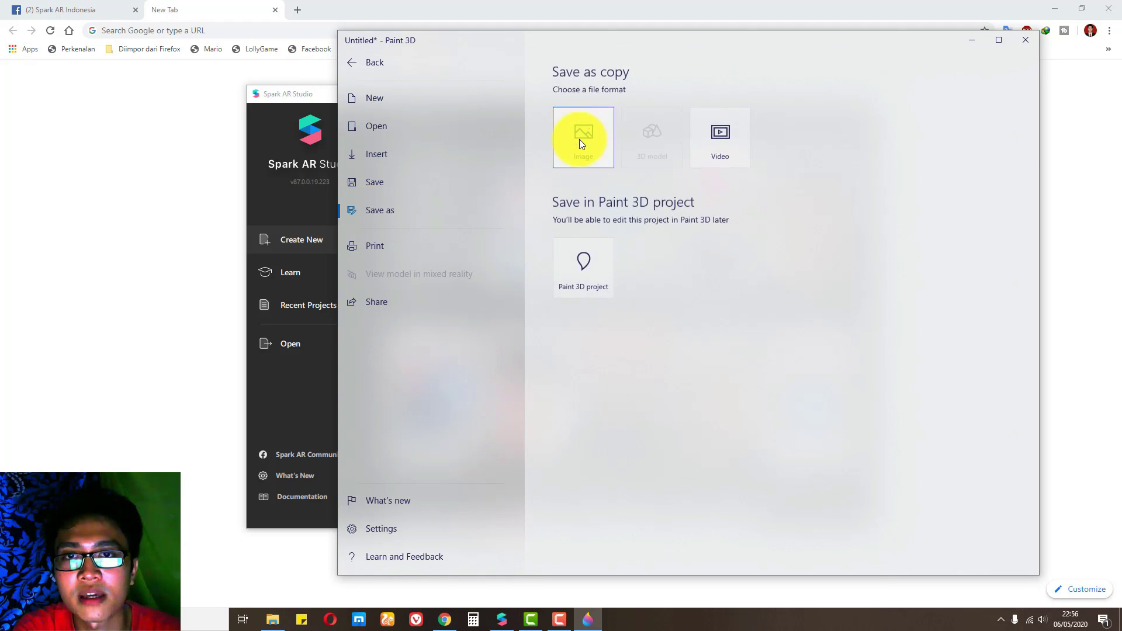
left_click(580, 139)
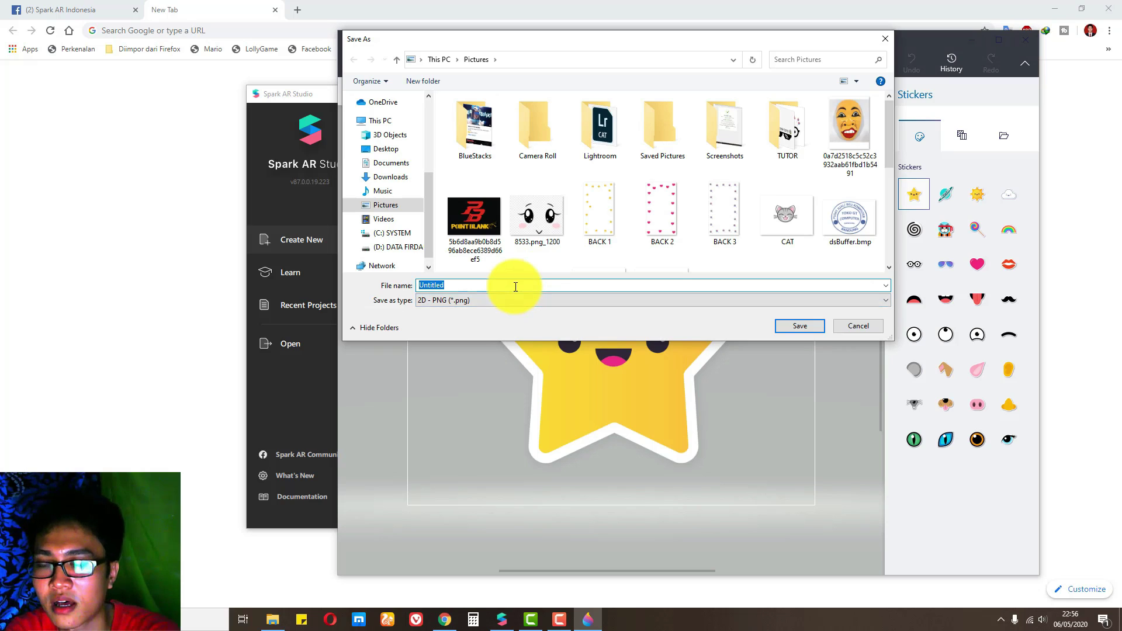
type("star")
left_click(825, 303)
left_click(807, 327)
left_click(640, 314)
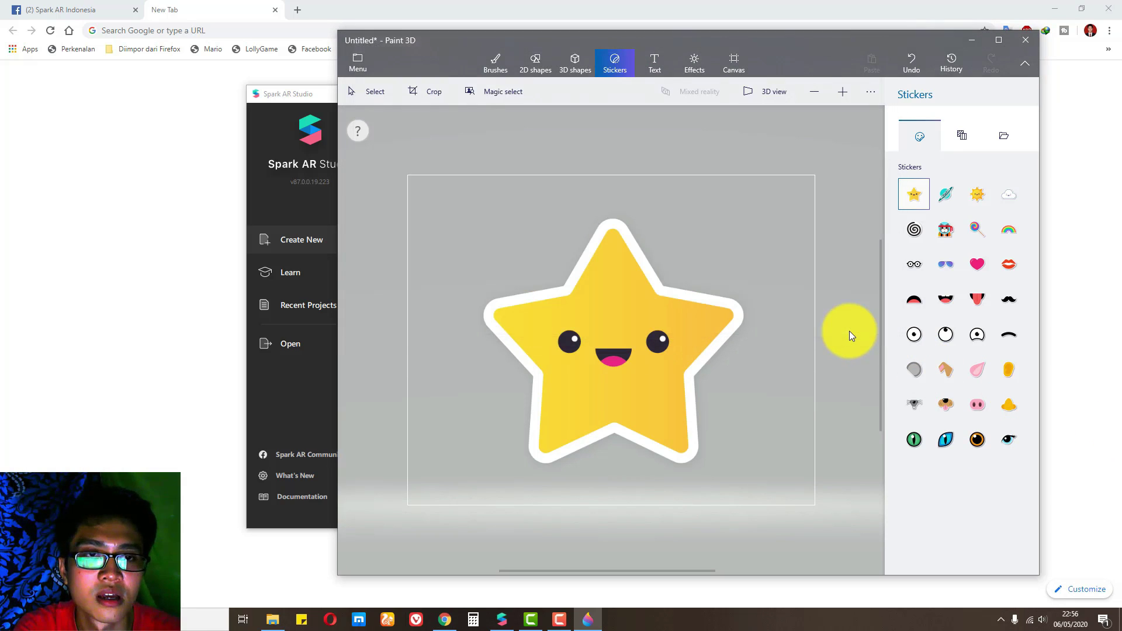
Step: Delete the star and place a large ringed planet sticker, sized to fit inside the canvas
key("Delete")
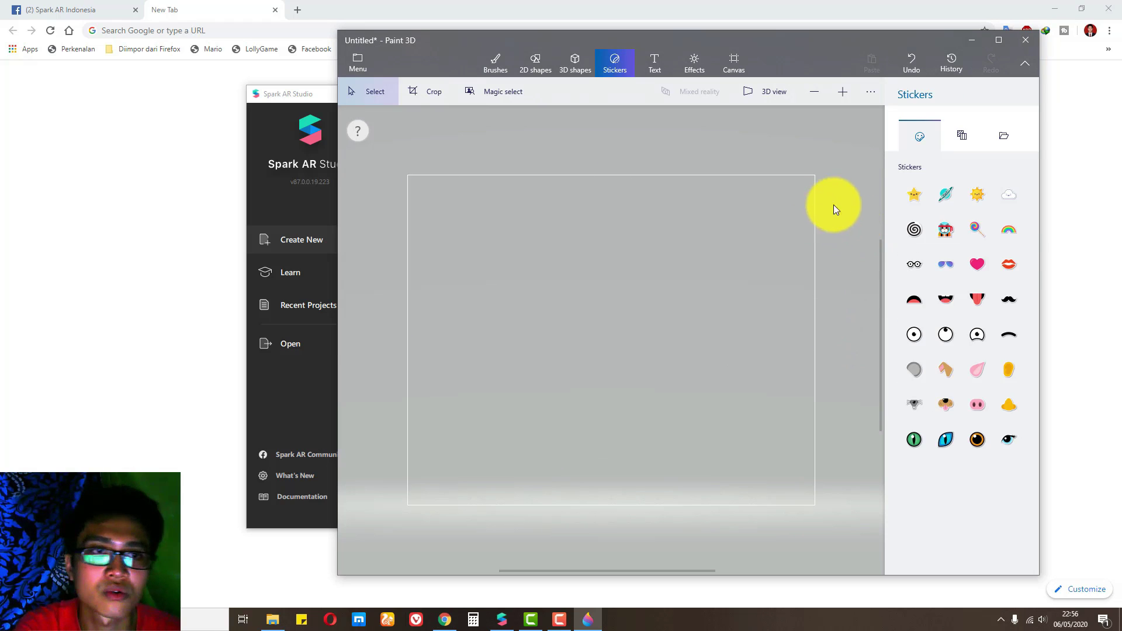
left_click_drag(457, 202, 723, 344)
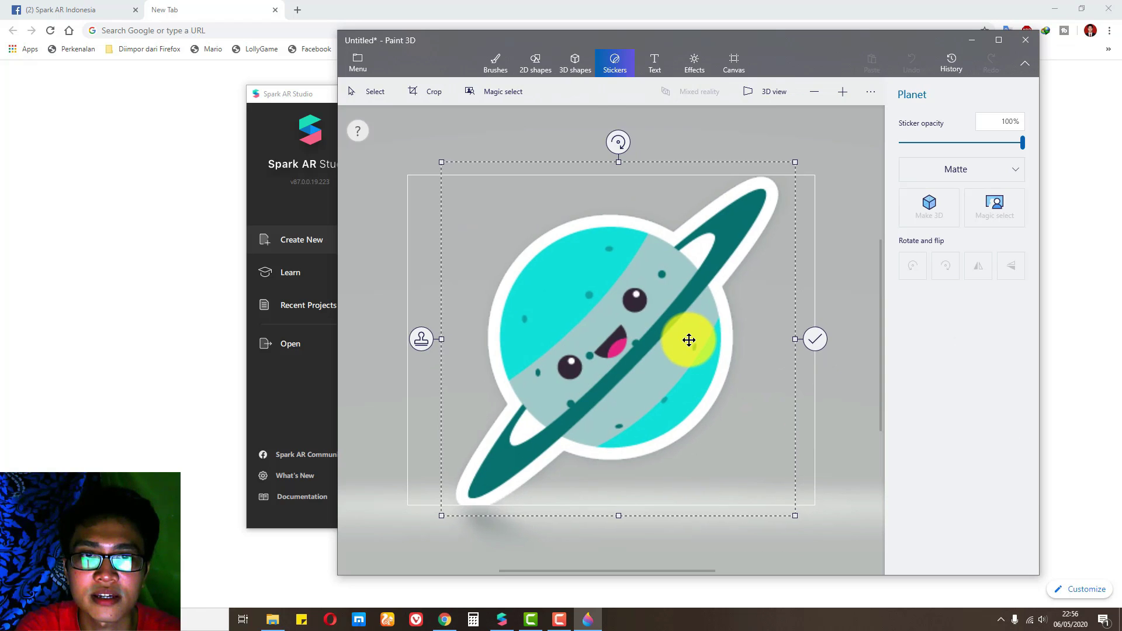
left_click_drag(791, 160, 771, 181)
left_click_drag(602, 338, 571, 333)
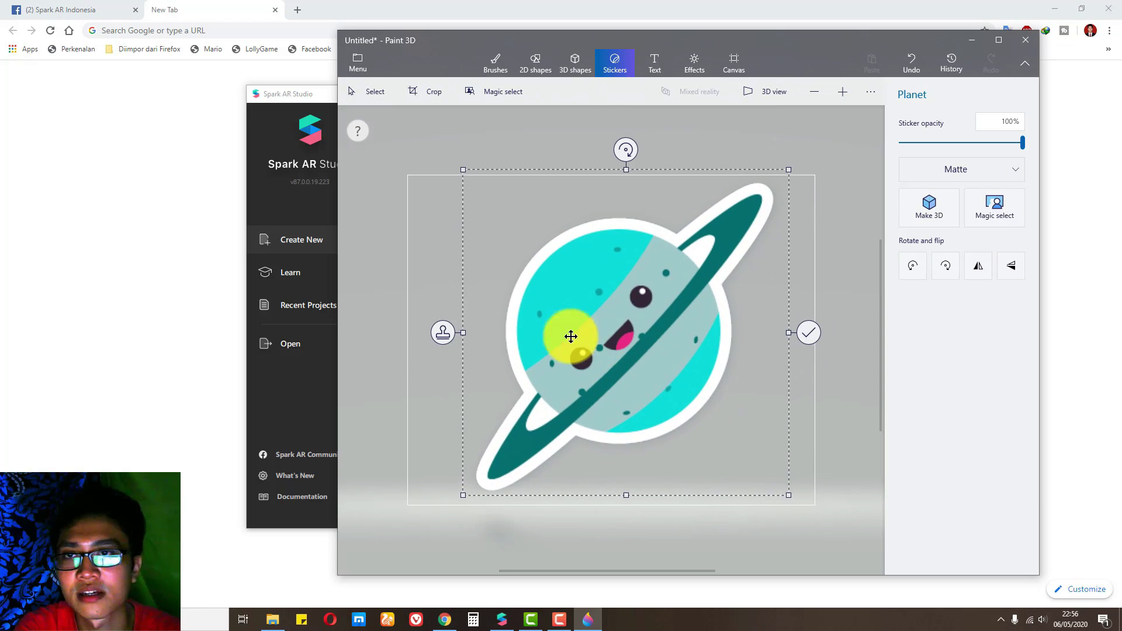
Step: Try to save the planet as a 2D PNG image named moon in the Pictures folder
left_click(367, 59)
left_click(397, 218)
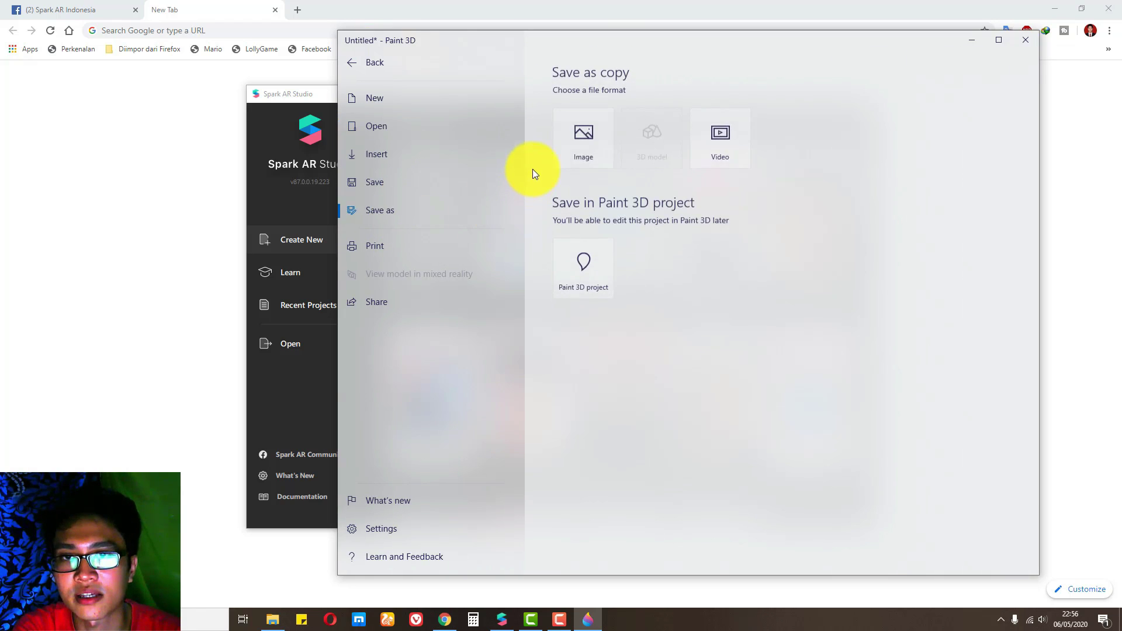
left_click(567, 149)
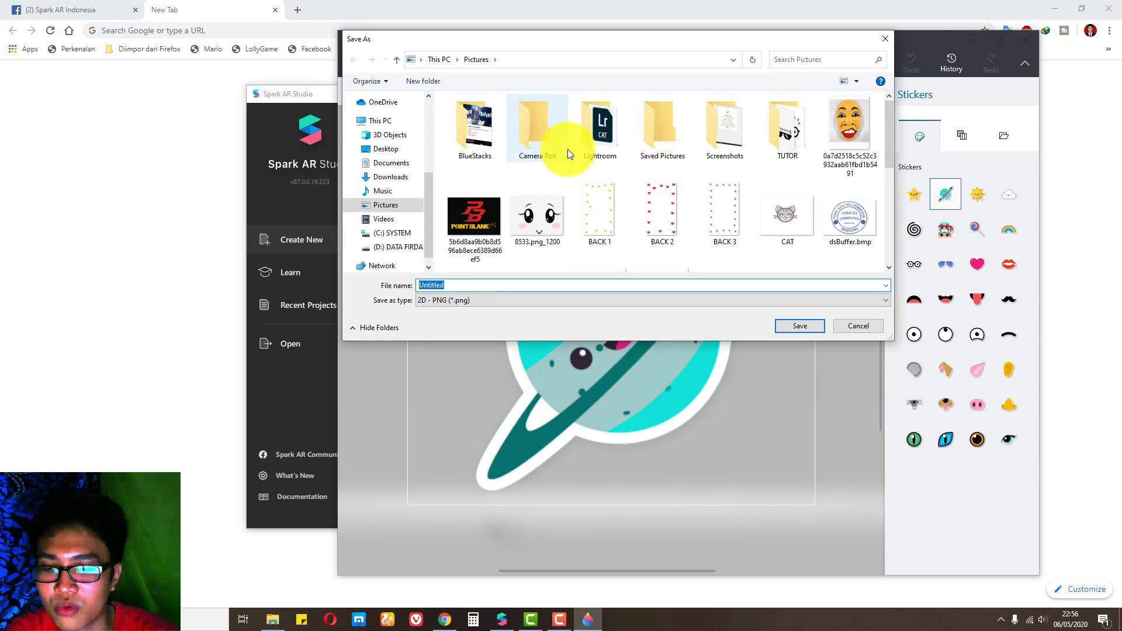
type("moon")
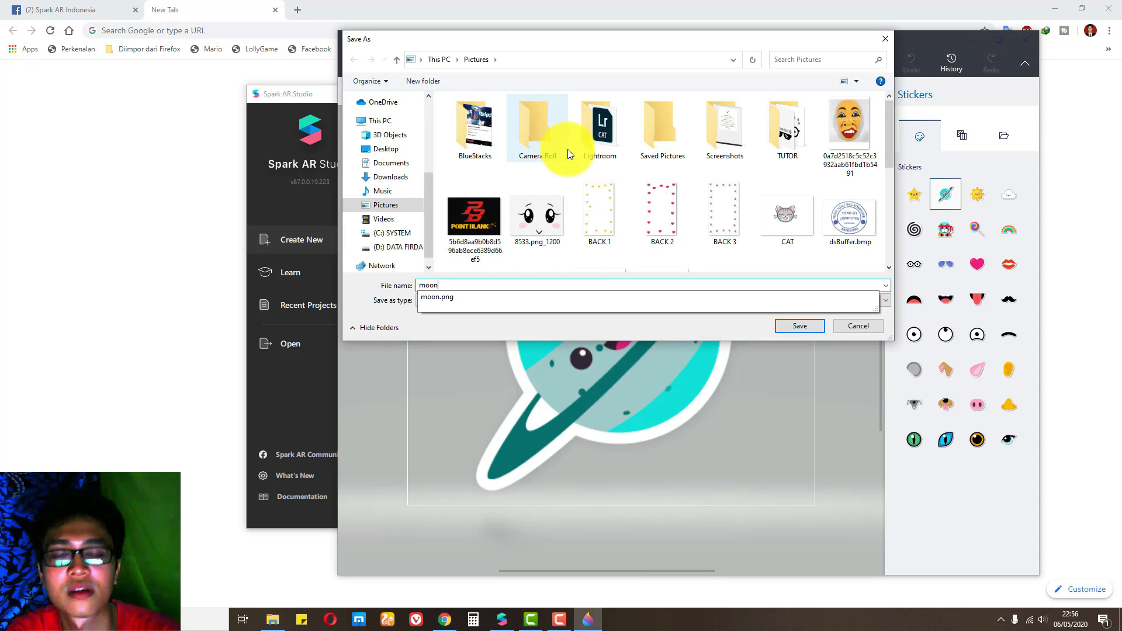
left_click(800, 326)
left_click(632, 310)
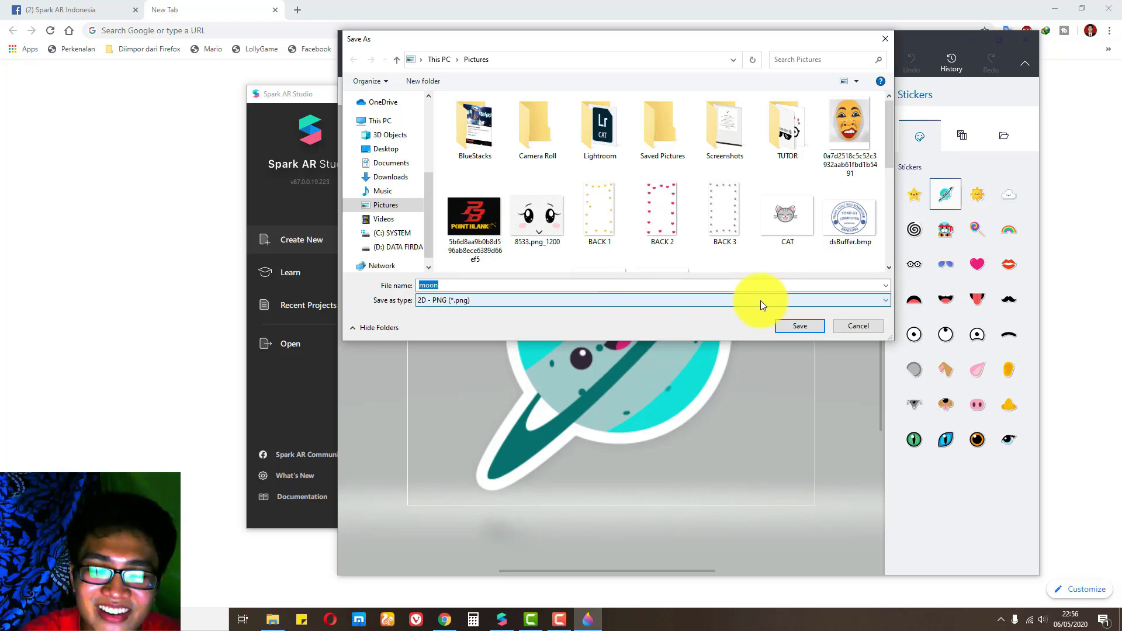
left_click(819, 324)
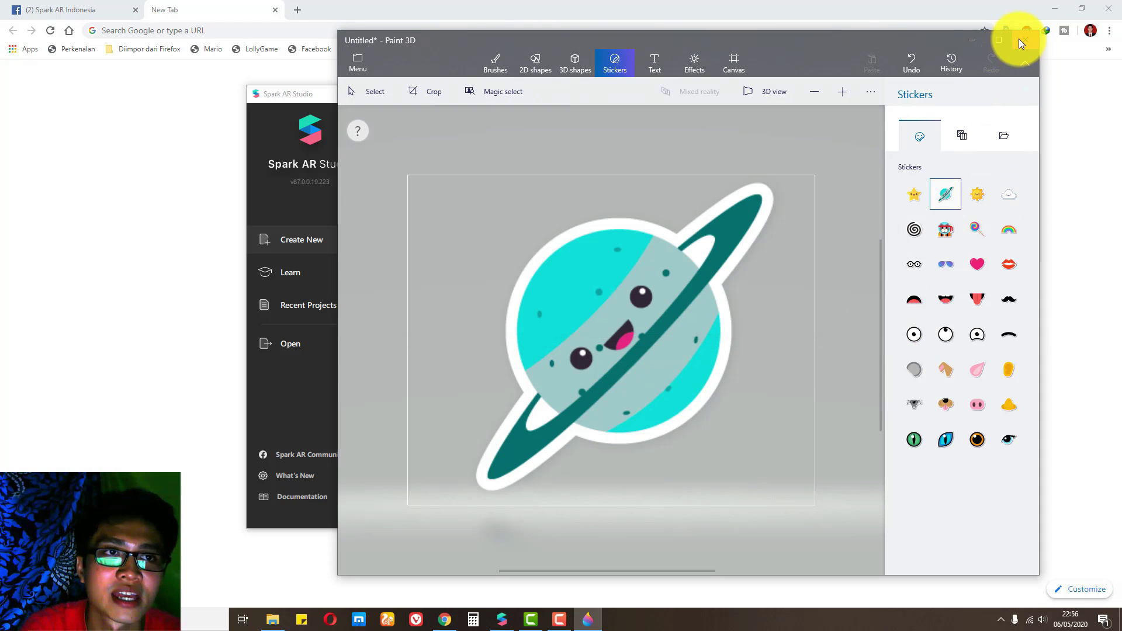
Step: Close Paint 3D without saving the project and switch to the Pictures folder in File Explorer
left_click(1024, 40)
left_click(711, 331)
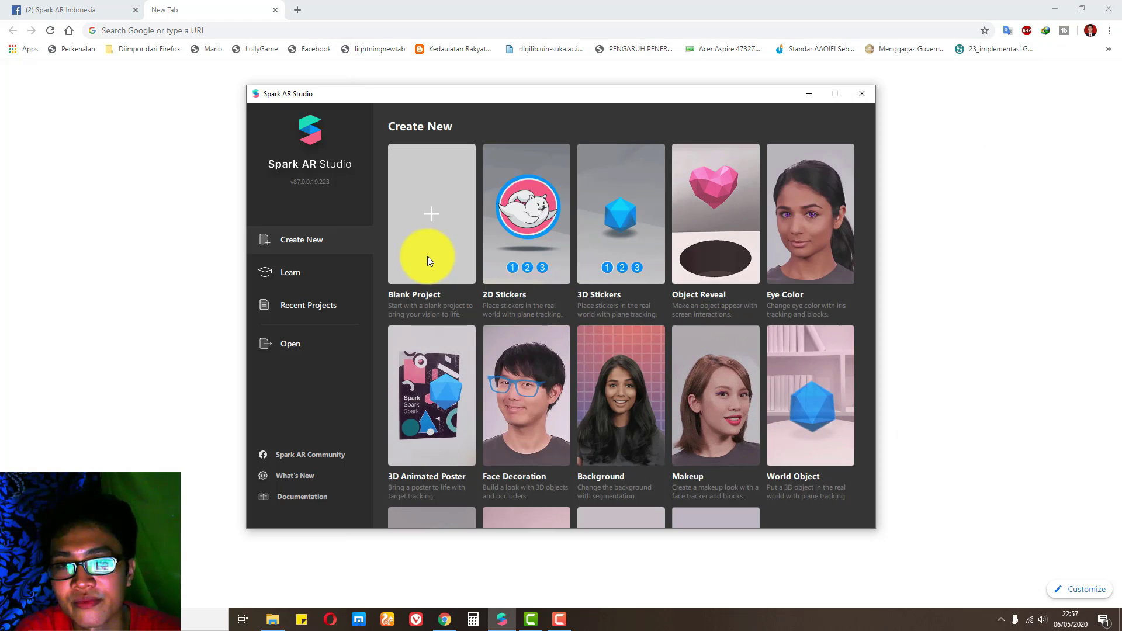
left_click(271, 618)
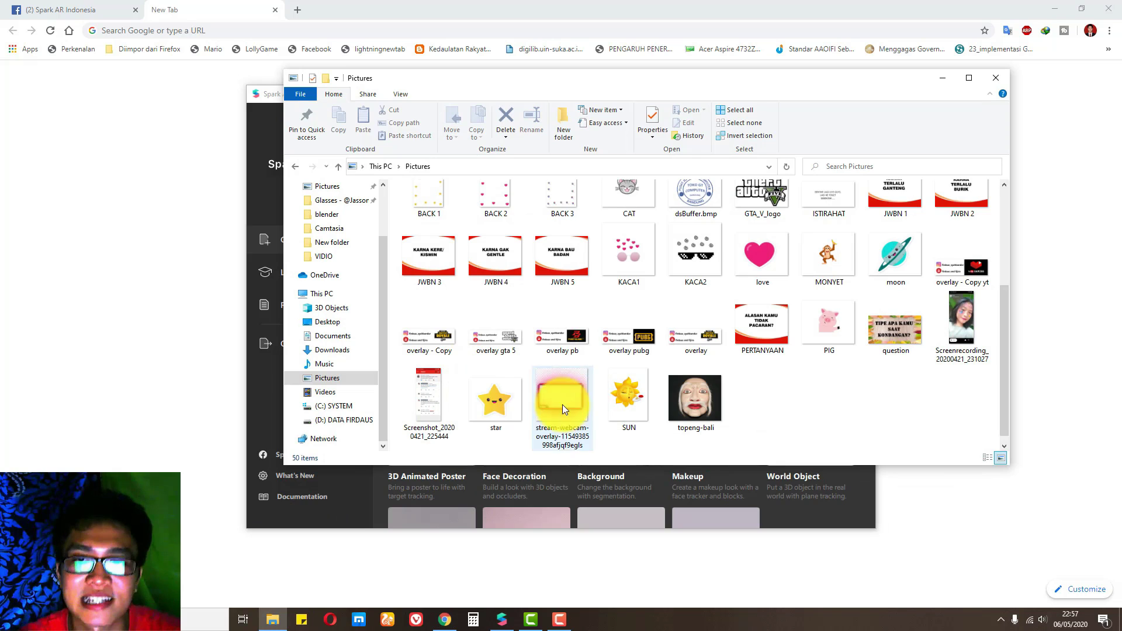
Step: Create a new folder inside Pictures, keeping the default name New folder
left_click(500, 405)
left_click(879, 269, "ctrl")
left_click(756, 268, "ctrl")
left_click(556, 125)
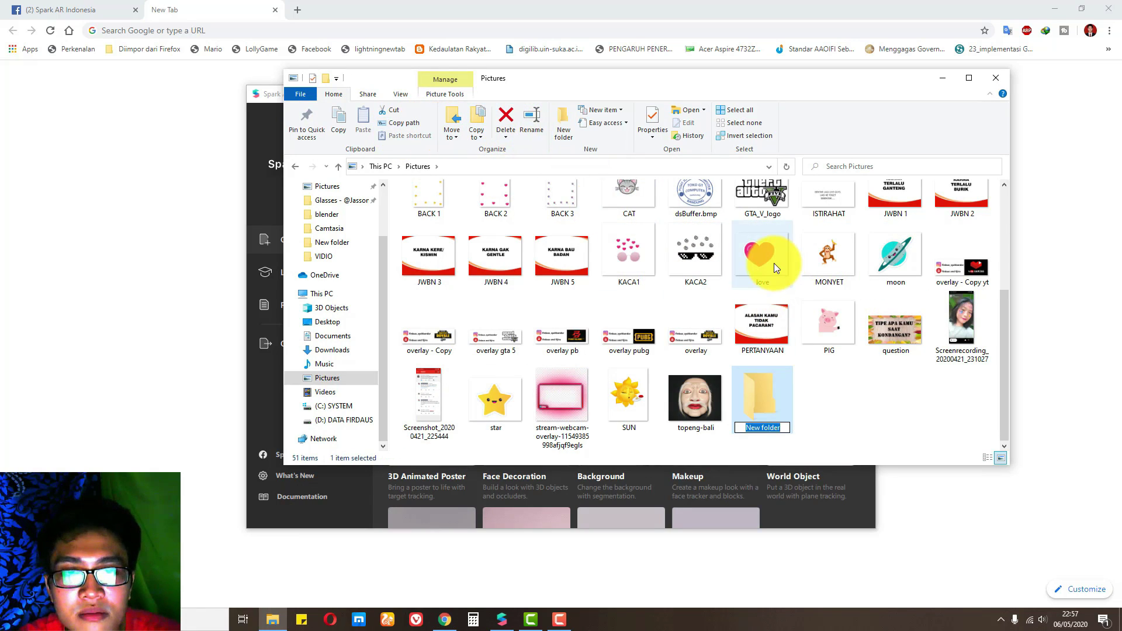
Step: Move the moon, star and love images into New folder and open that folder
left_click(893, 263)
left_click(488, 394, "ctrl")
left_click(756, 250, "ctrl")
left_click_drag(749, 411, 750, 410)
double_click(566, 406)
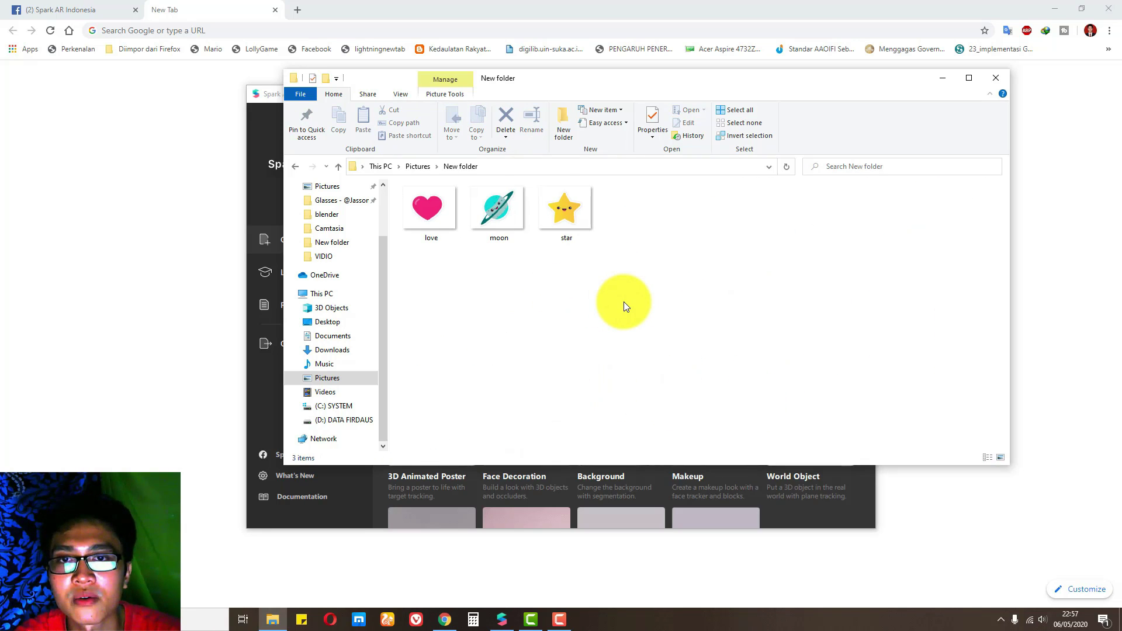
Step: Enlarge the image thumbnails slightly, shift the folder window aside and switch back to the Spark AR Studio start window
scroll(623, 301, "up", 1, "ctrl")
left_click_drag(678, 79, 433, 181)
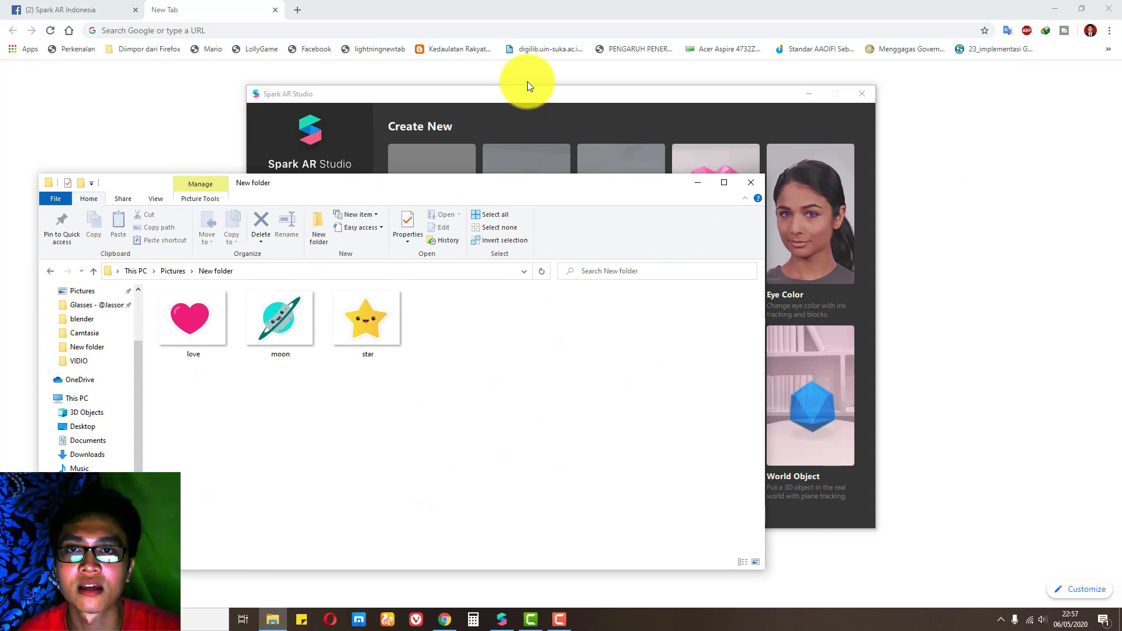
left_click(528, 81)
left_click(501, 617)
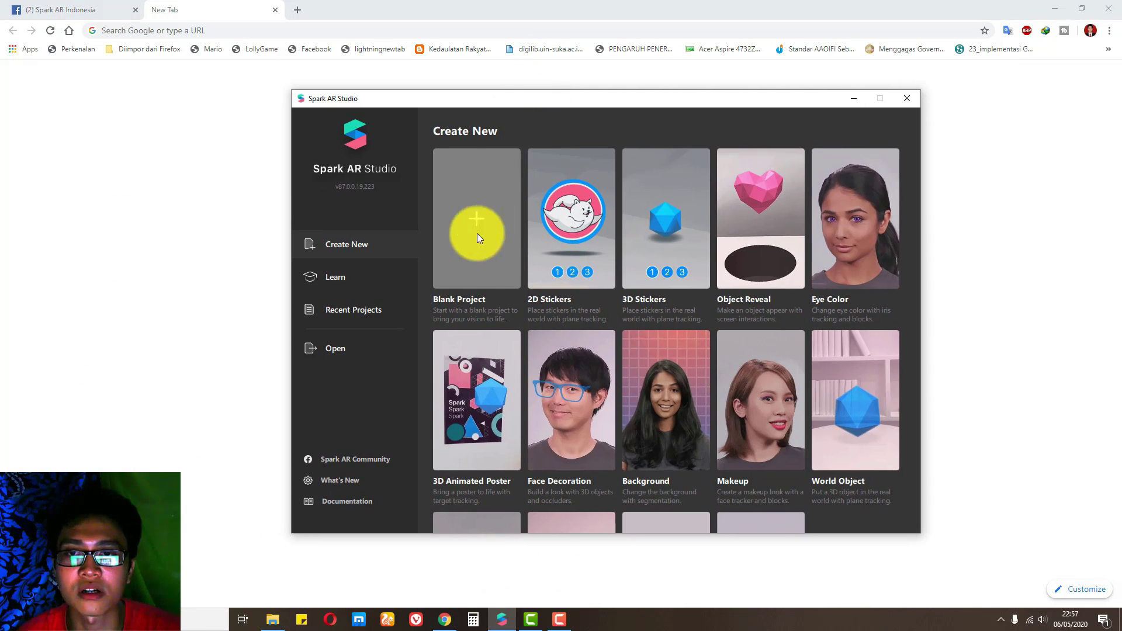
Step: Create a blank project, then shorten its window slightly and enlarge the phone preview
left_click(474, 237)
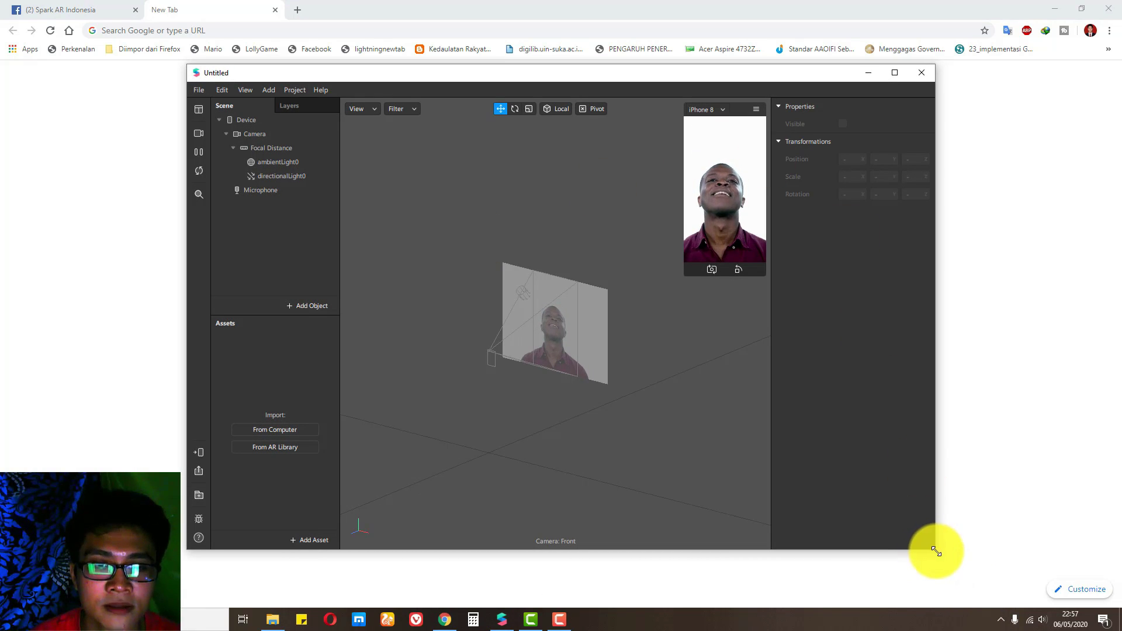
left_click_drag(936, 552, 935, 520)
left_click_drag(683, 273, 644, 376)
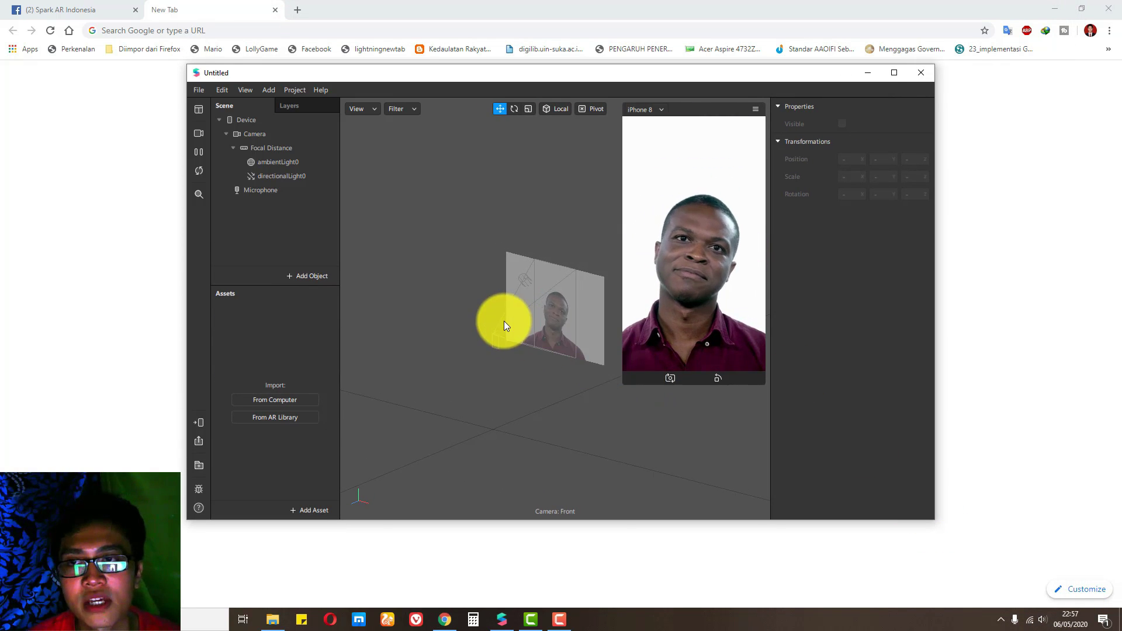
Step: Add a Particle System object to the scene
left_click(294, 276)
left_click(300, 223)
right_click(285, 203)
mouse_move(327, 219)
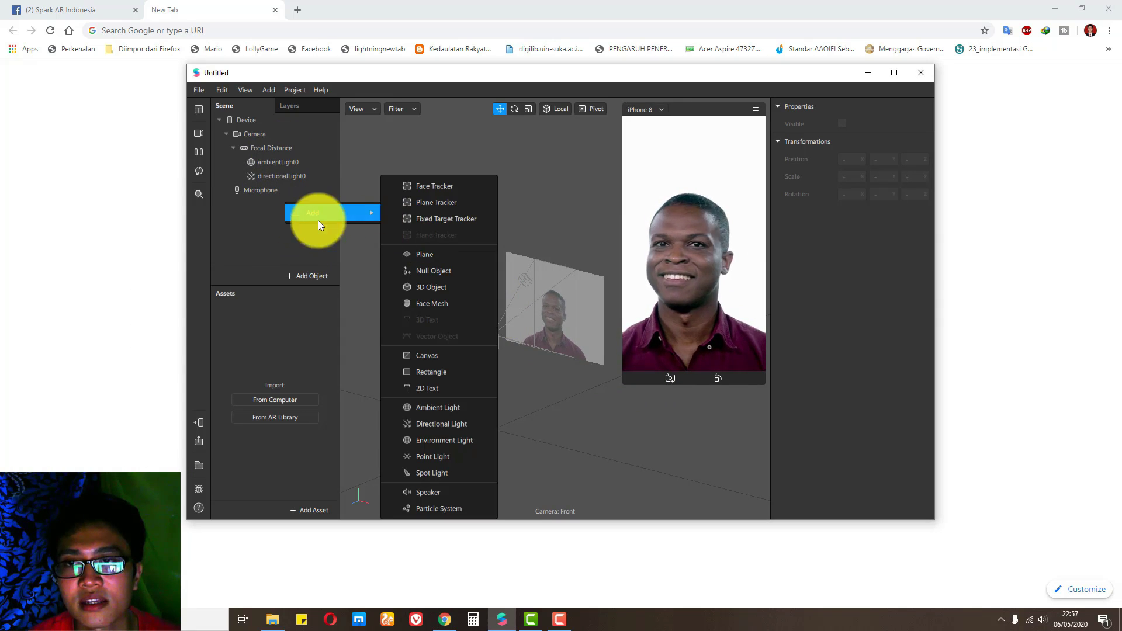
left_click(255, 225)
right_click(255, 225)
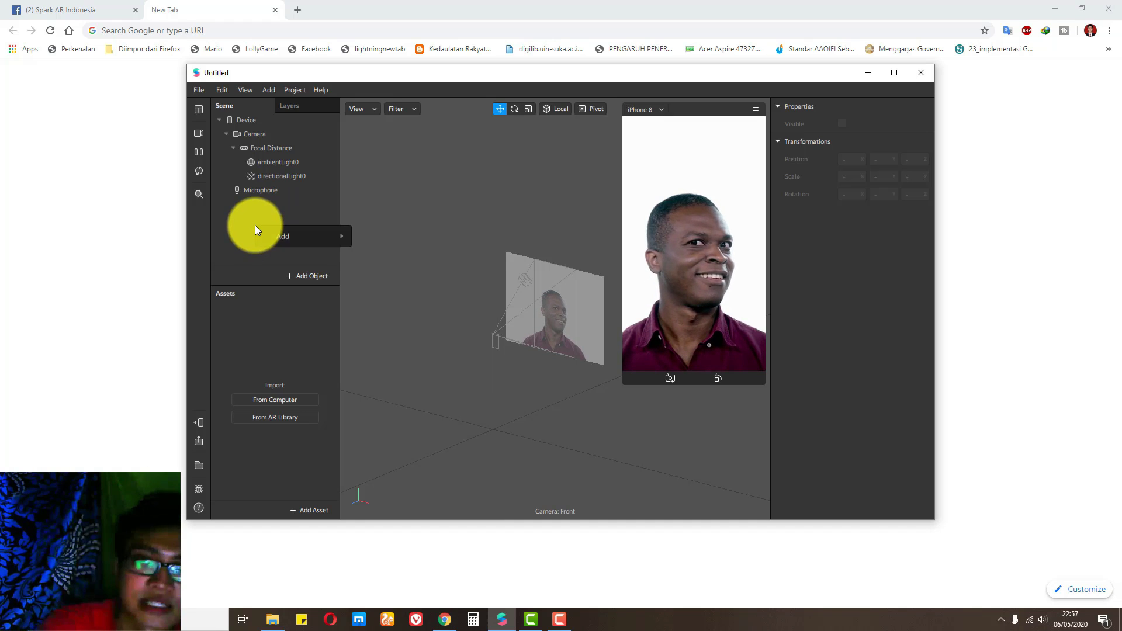
mouse_move(308, 234)
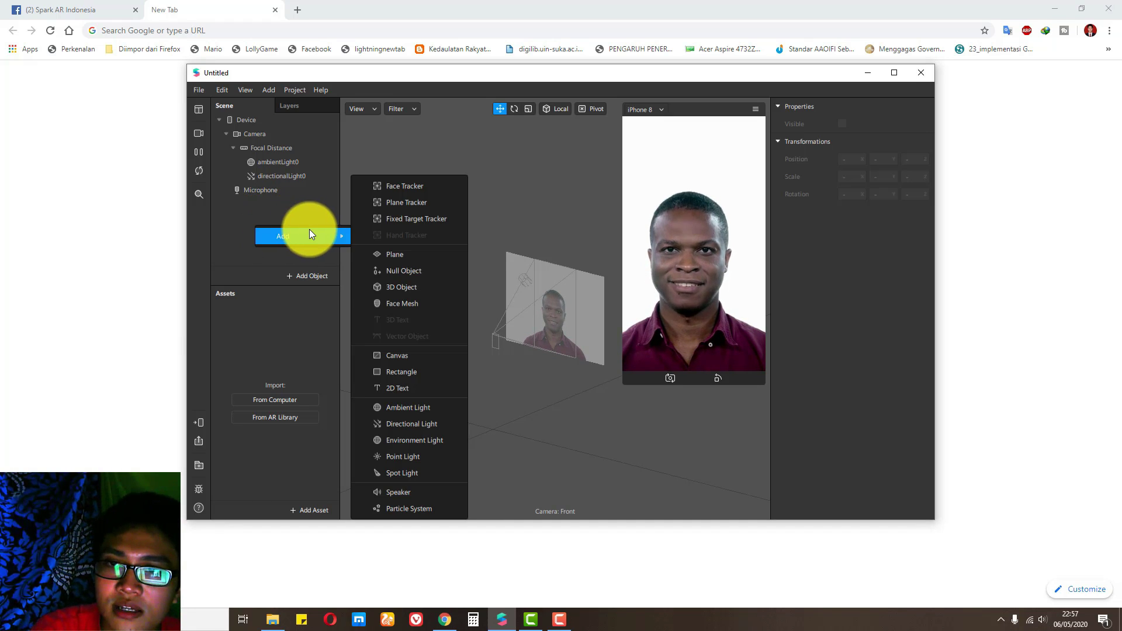
left_click(395, 508)
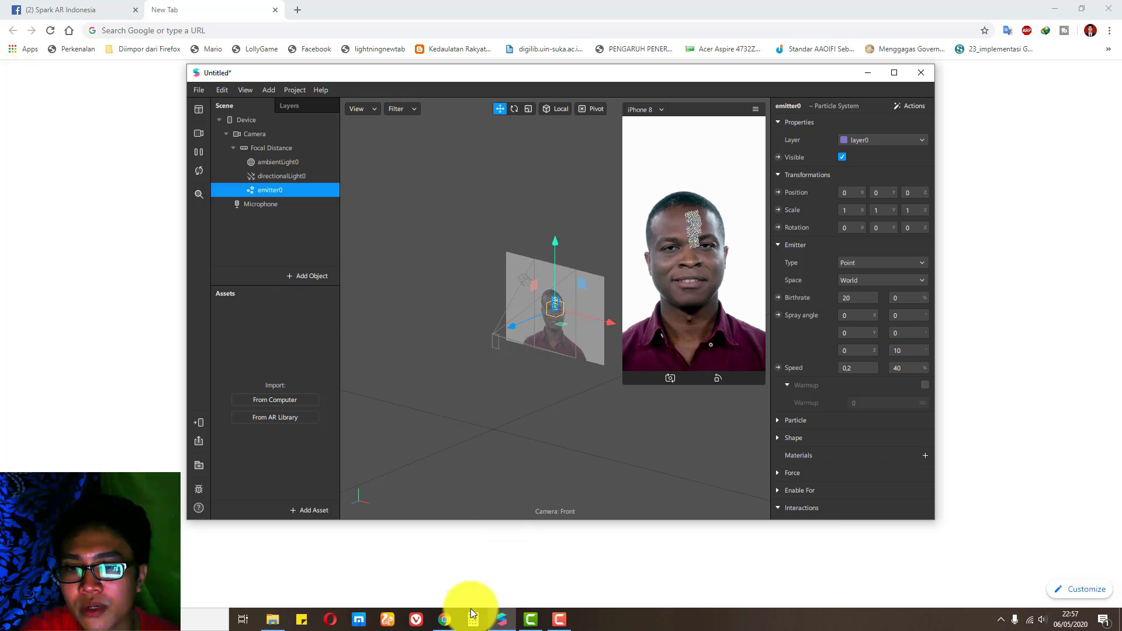
Step: Switch to the New folder window in File Explorer and move it clear of the Spark AR Studio Assets area
left_click(285, 618)
left_click_drag(529, 430, 202, 325)
left_click_drag(433, 183, 810, 207)
left_click(591, 374)
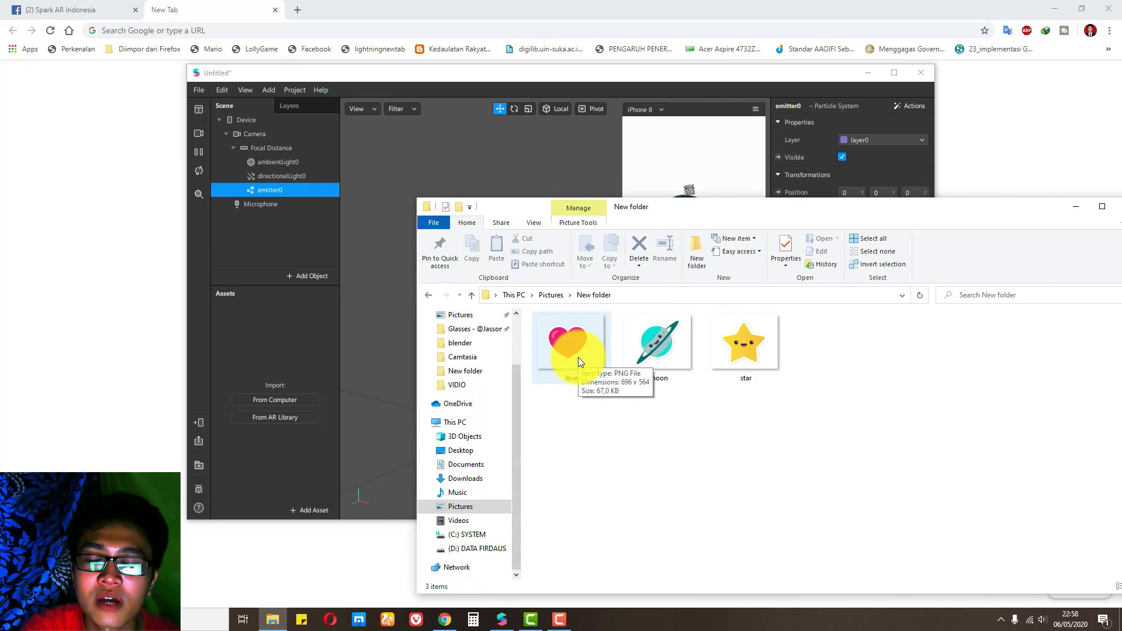
Step: View the love and moon images in Photos, closing each one again
double_click(577, 356)
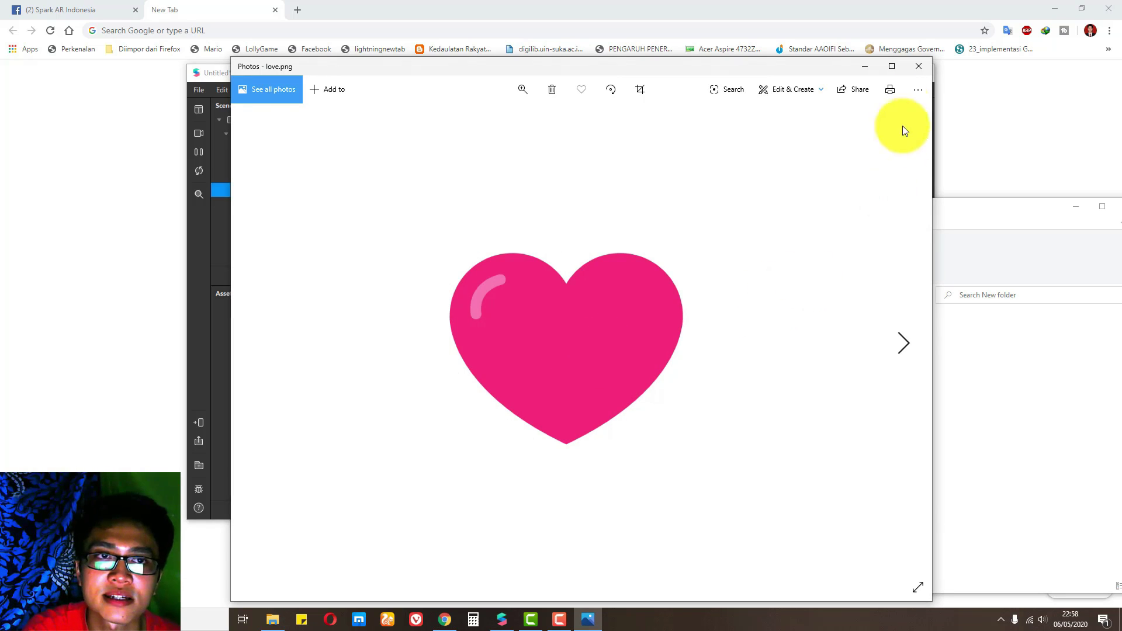
left_click(916, 67)
left_click(650, 333)
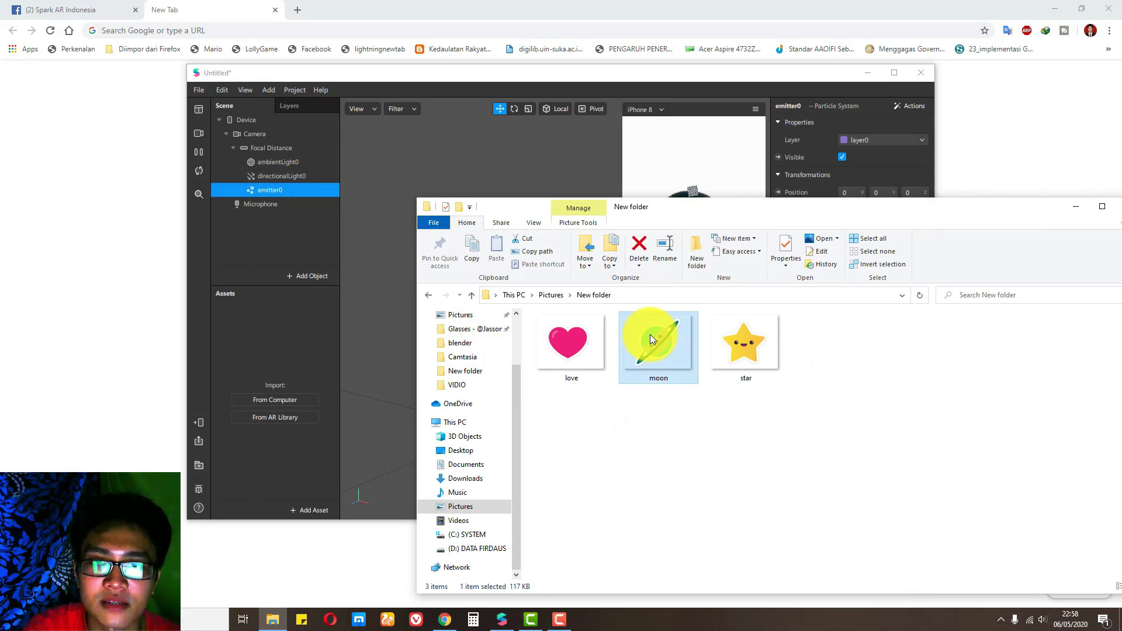
double_click(650, 335)
left_click(916, 67)
left_click(837, 466)
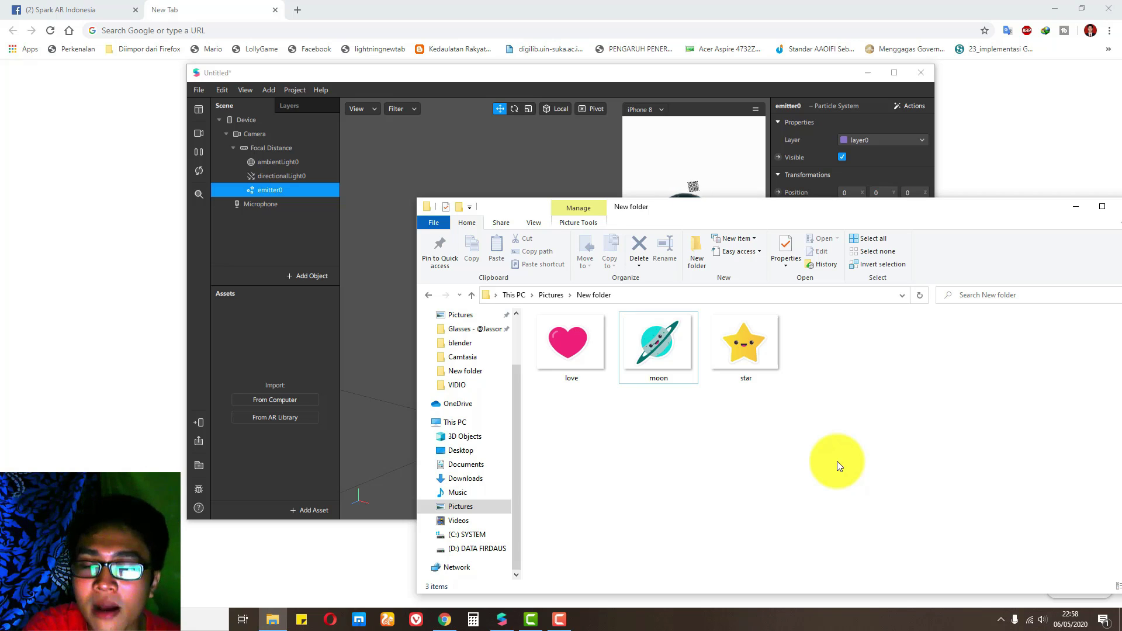
Step: Import the love, moon and star images from New folder into the Spark AR Studio project's assets
left_click_drag(887, 431, 565, 338)
left_click_drag(365, 351, 287, 346)
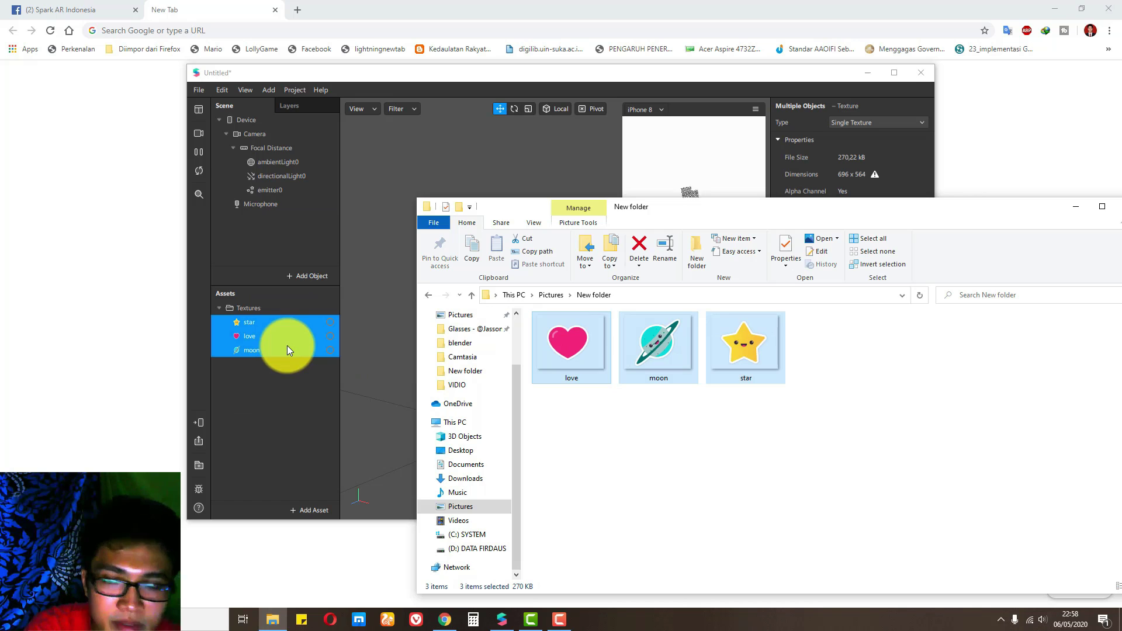
left_click(294, 378)
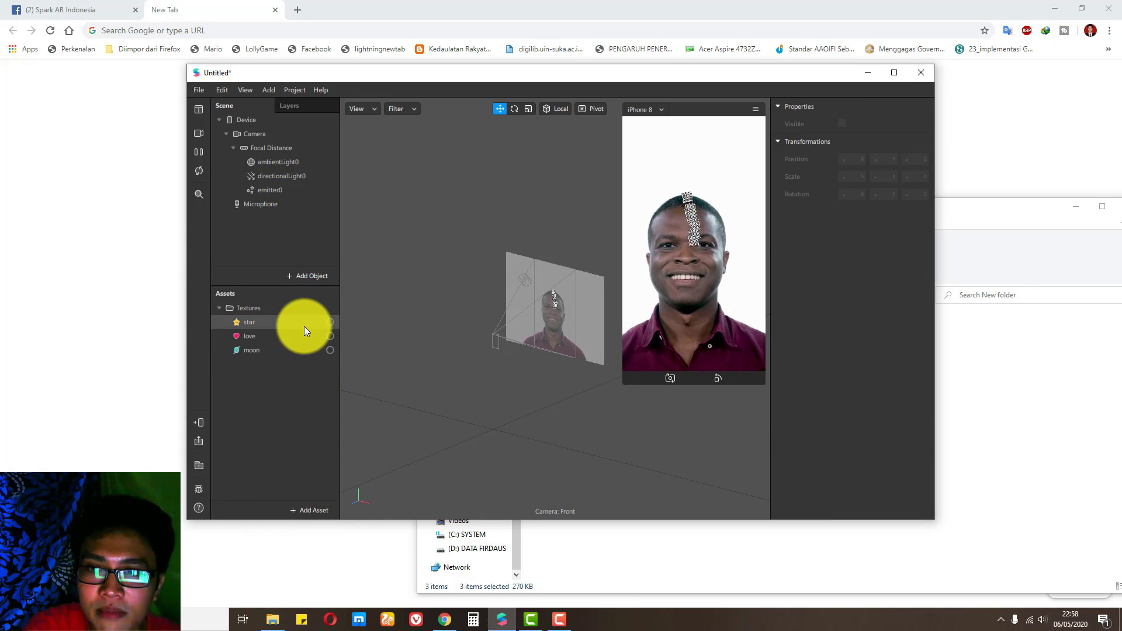
Step: Turn on No compression for the star, love and moon textures and recheck the love and star textures
left_click(278, 322)
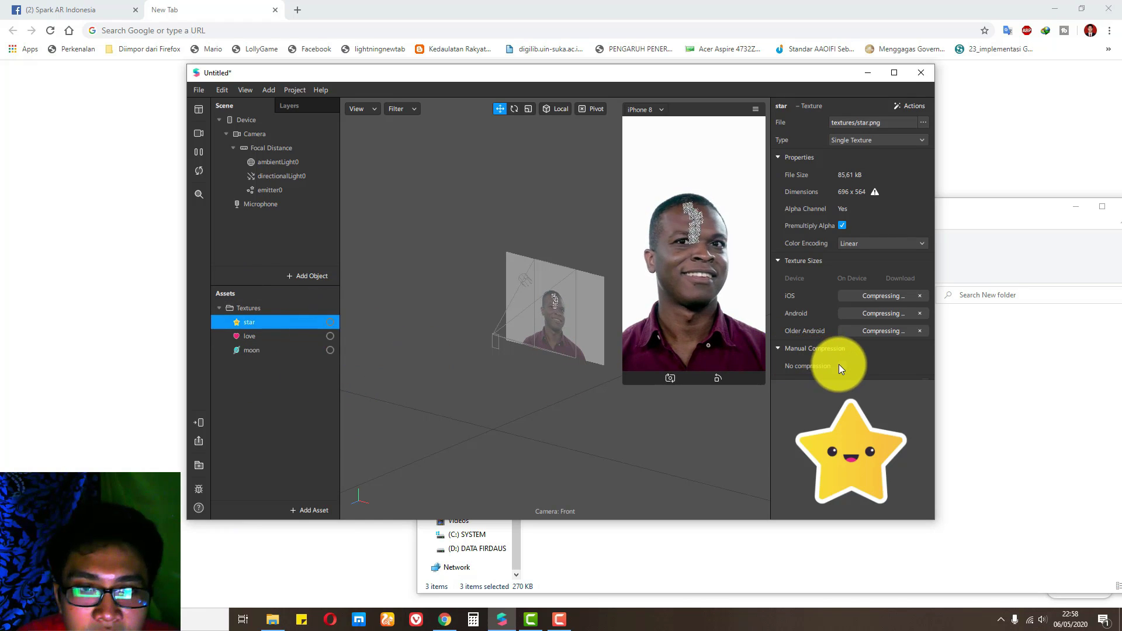
left_click(310, 337)
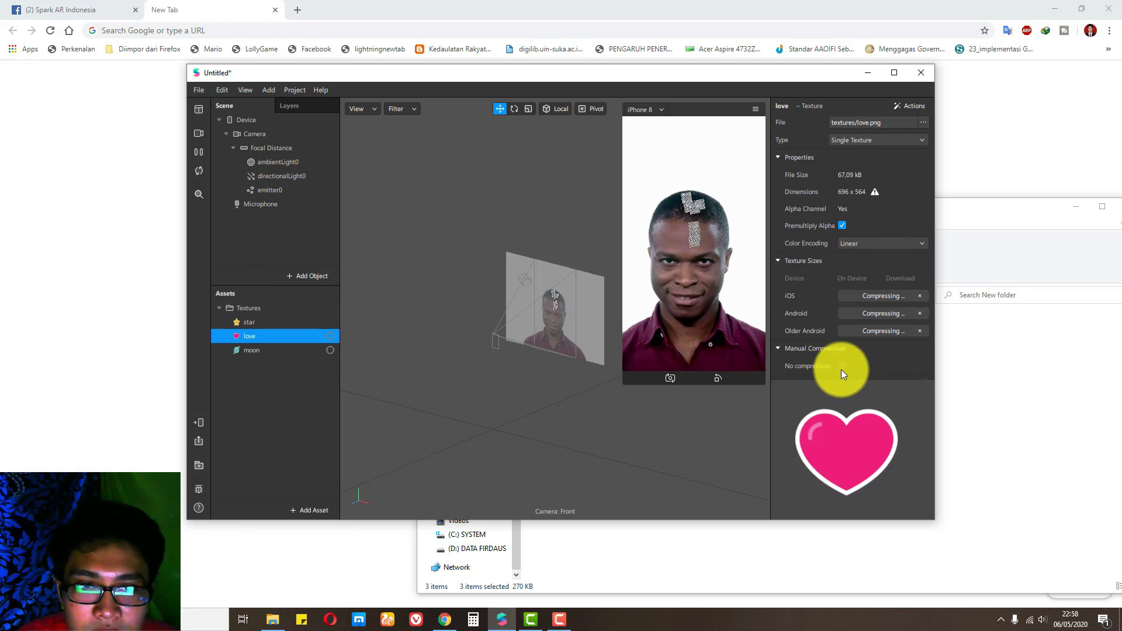
left_click(297, 350)
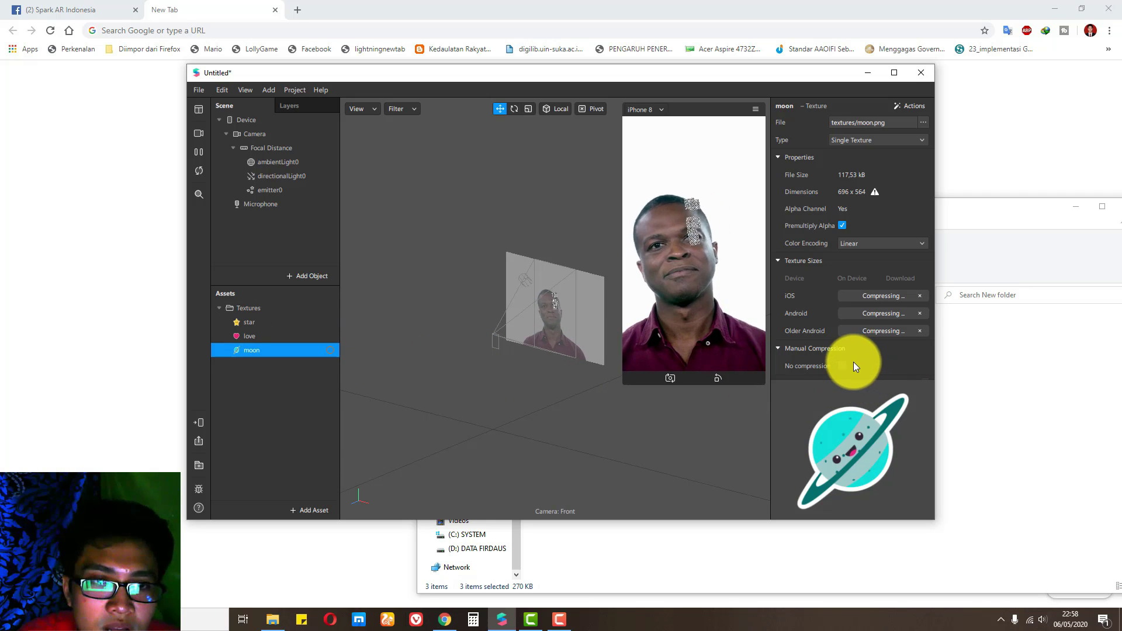
left_click(290, 336)
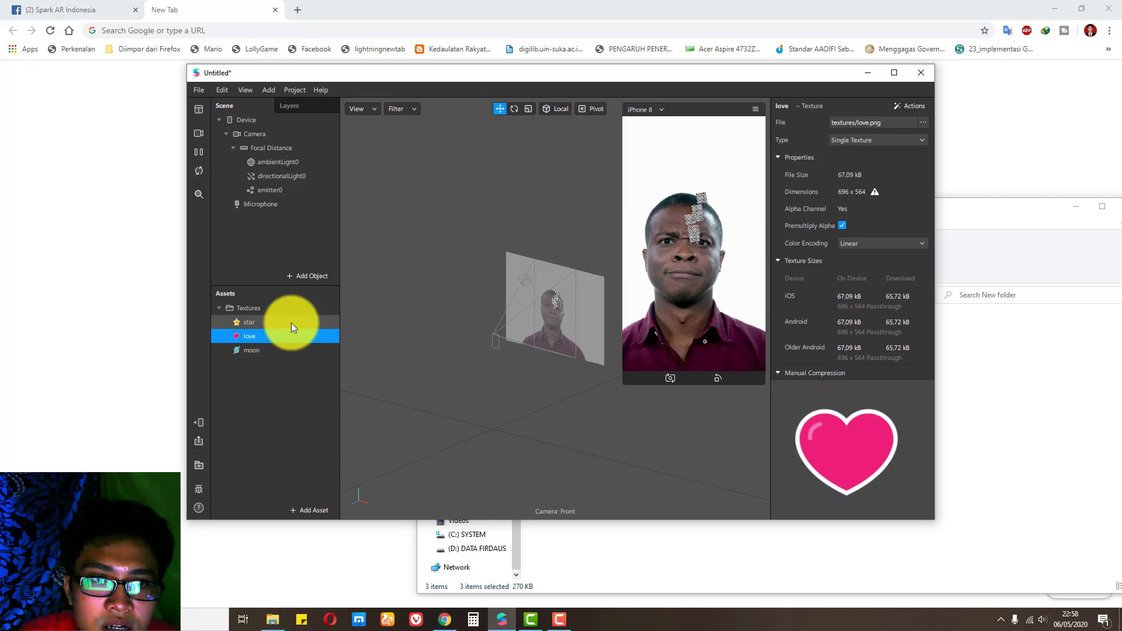
left_click(291, 322)
left_click(284, 383)
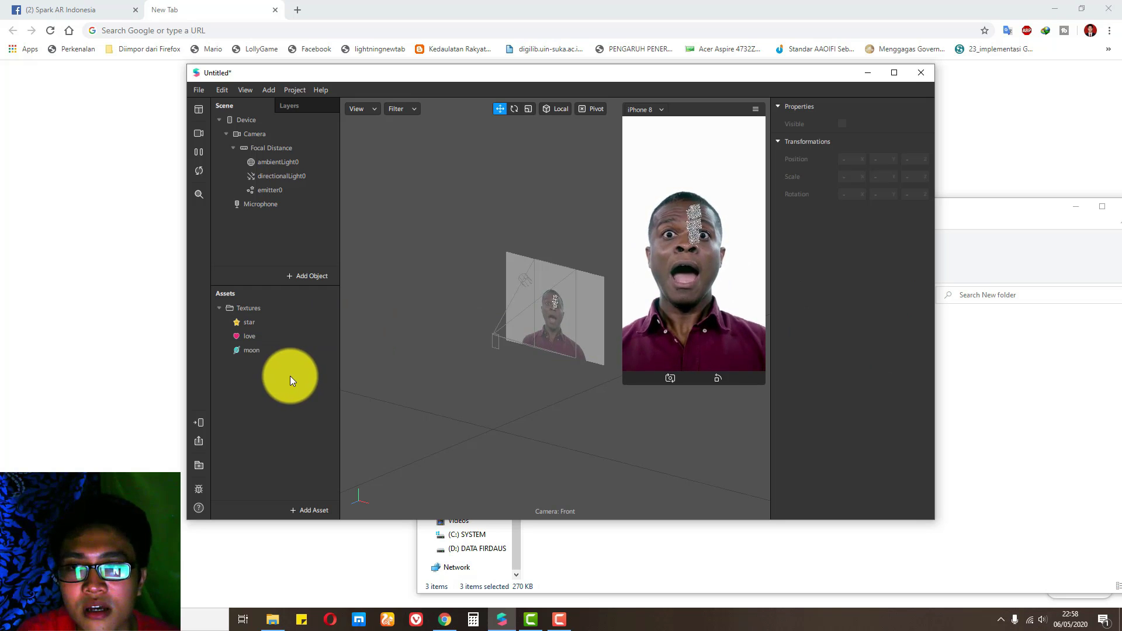
Step: Enlarge the phone preview further, add a new material to the particle emitter and rename that material love
left_click_drag(624, 384, 585, 450)
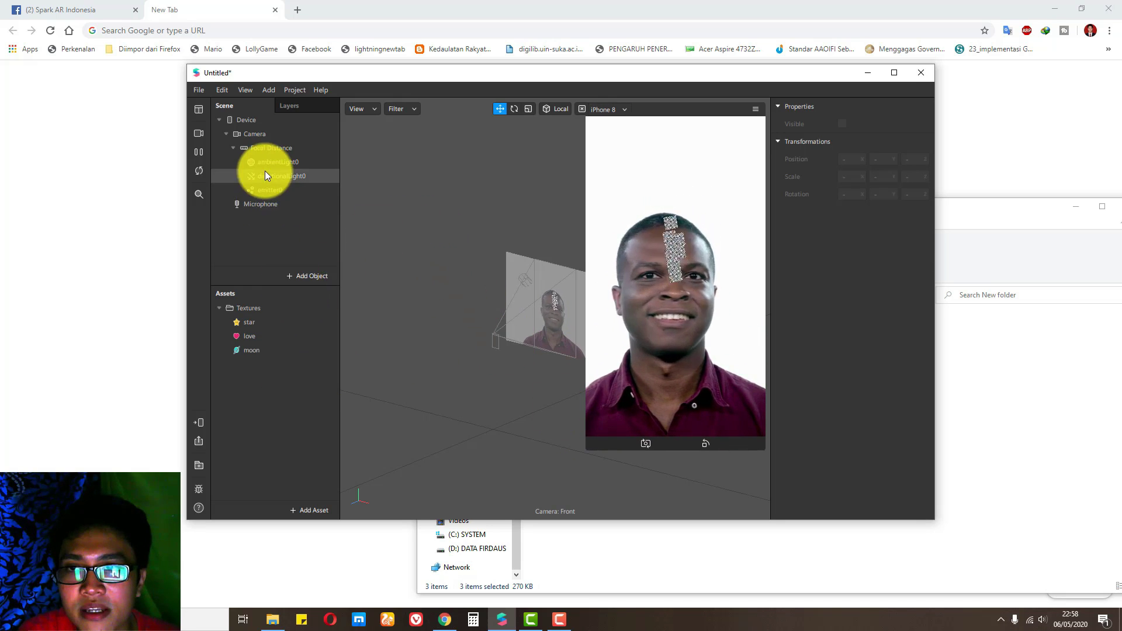
left_click(273, 194)
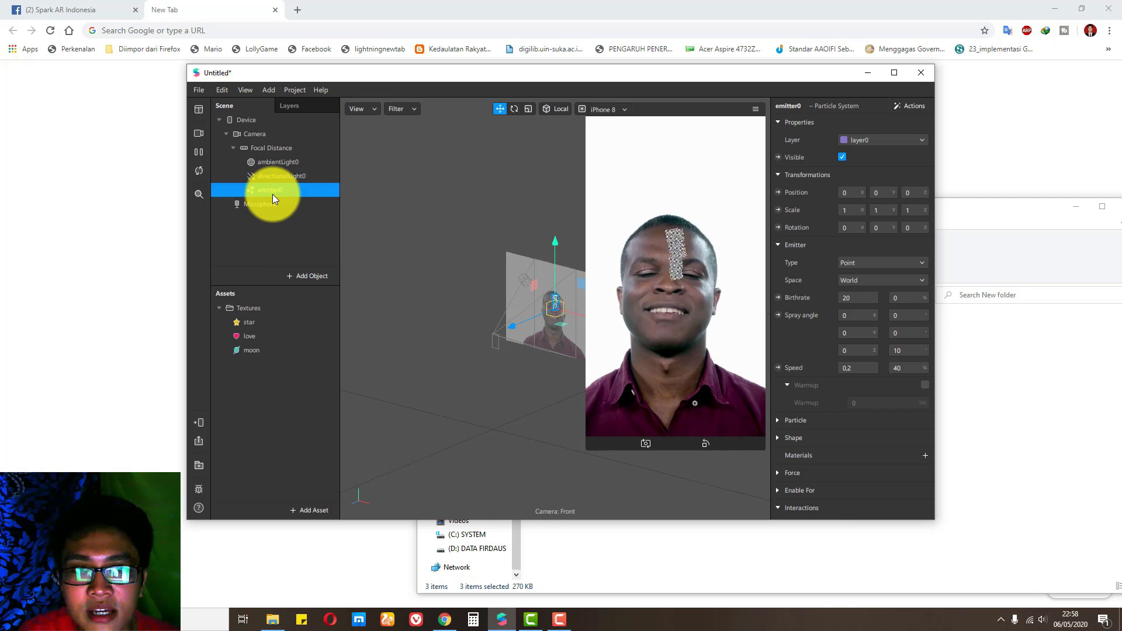
left_click(927, 459)
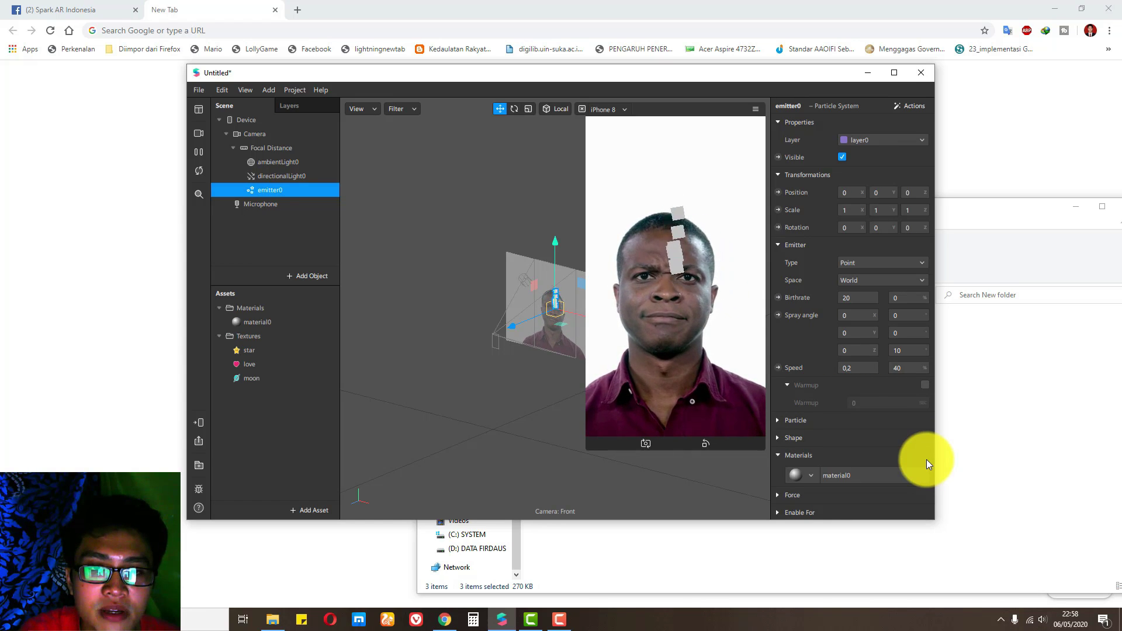
left_click(265, 322)
type("love")
key("Return")
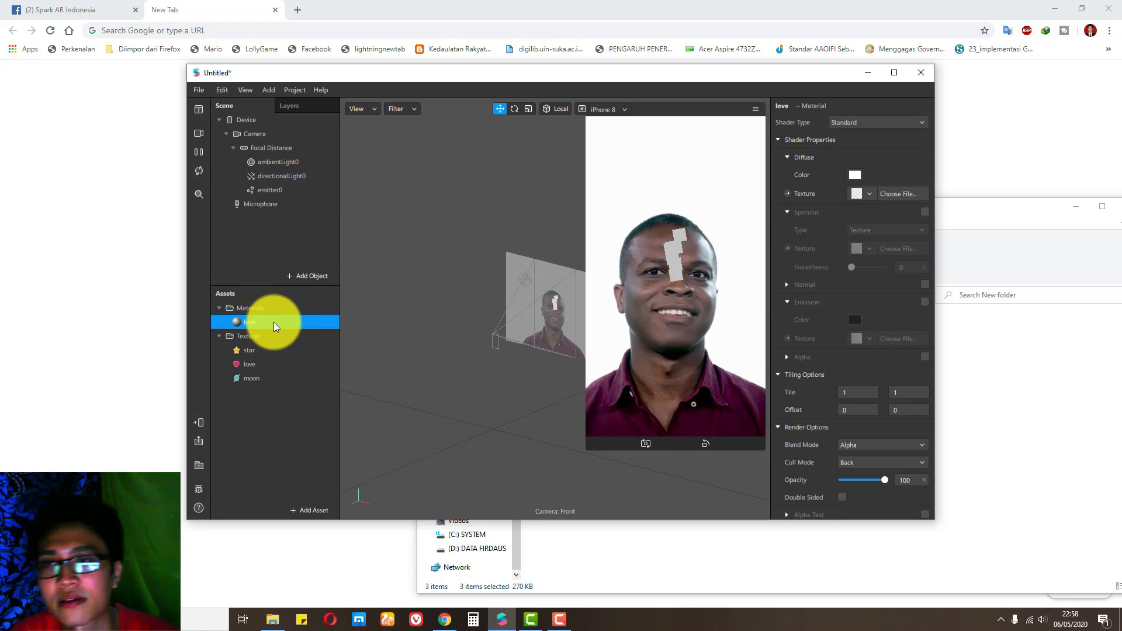
Step: Rename the particle emitter in the scene as love
left_click(280, 191)
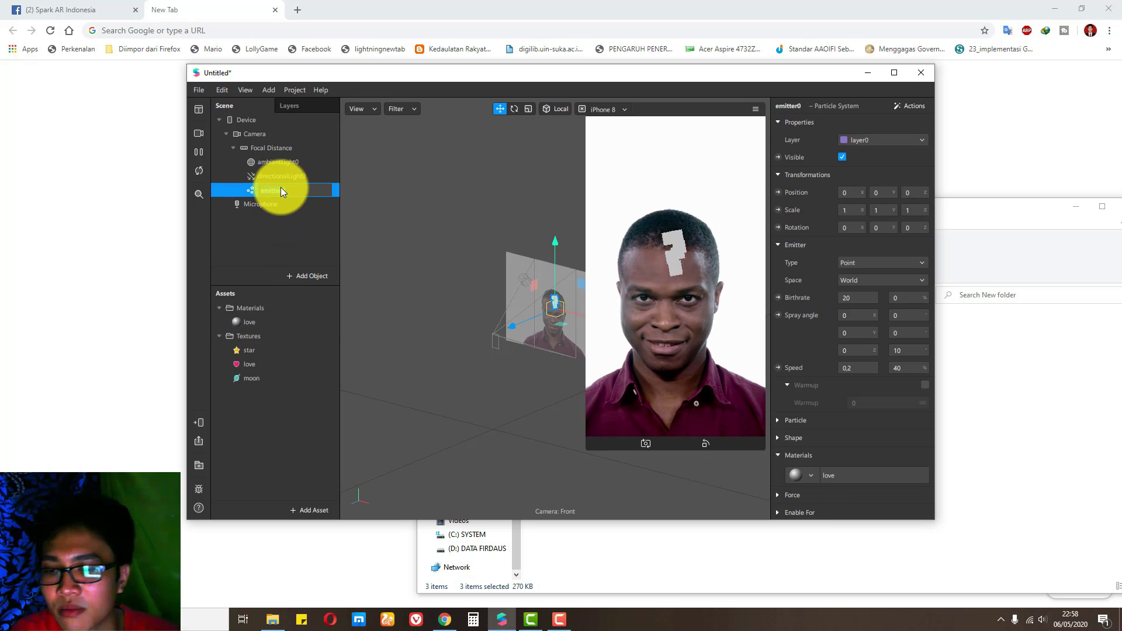
type("love")
key("Return")
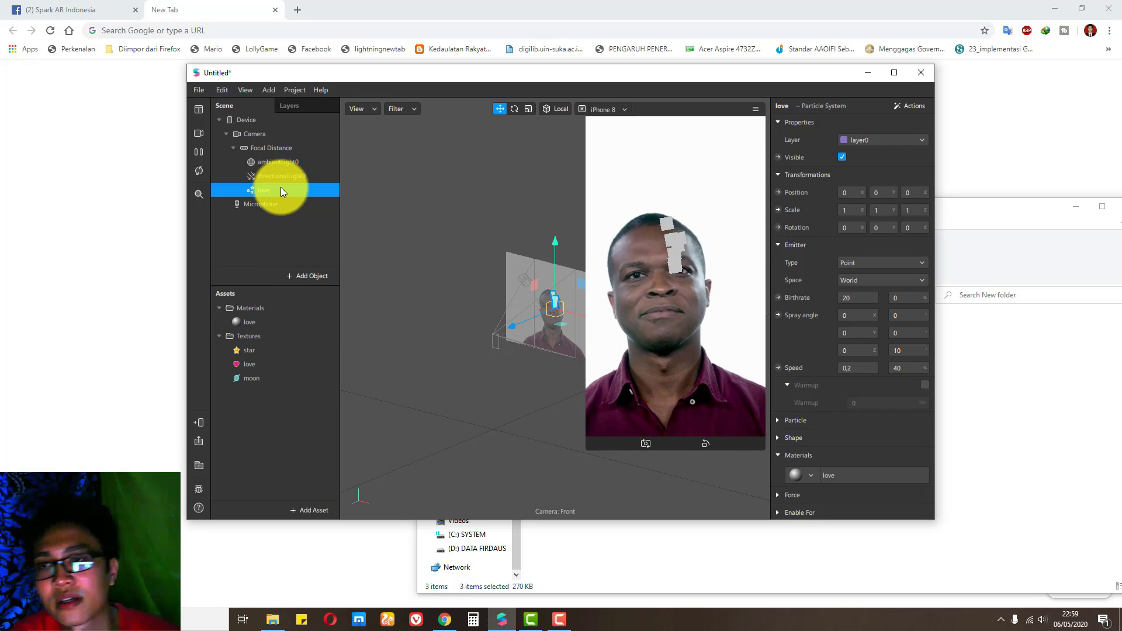
Step: Assign the love texture as the diffuse texture of the love material
left_click(268, 323)
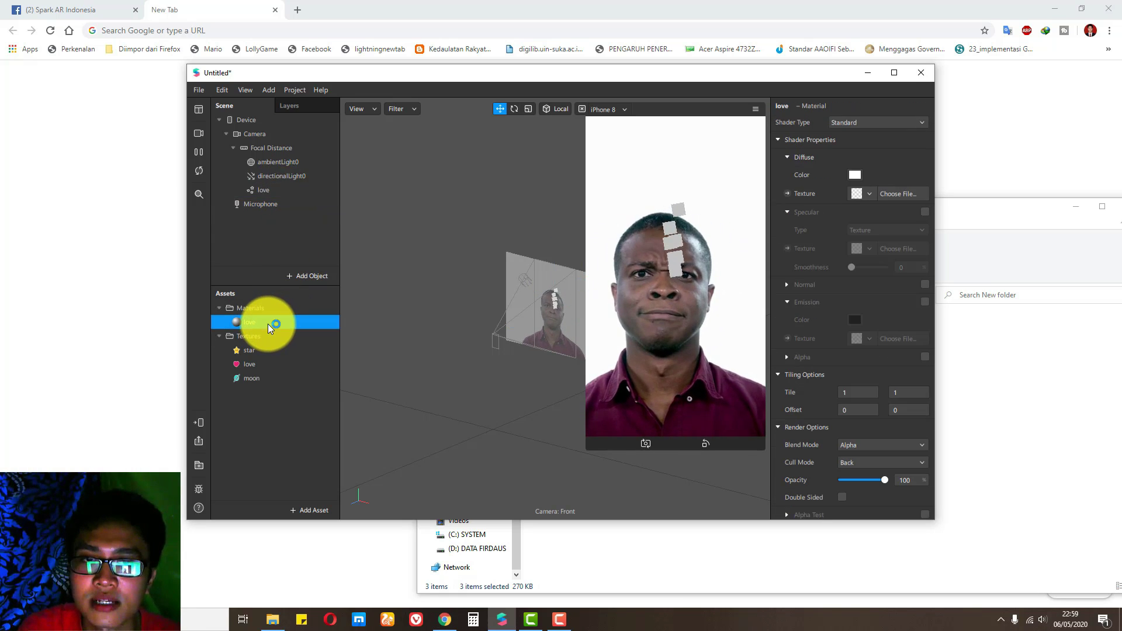
left_click(865, 196)
left_click(855, 229)
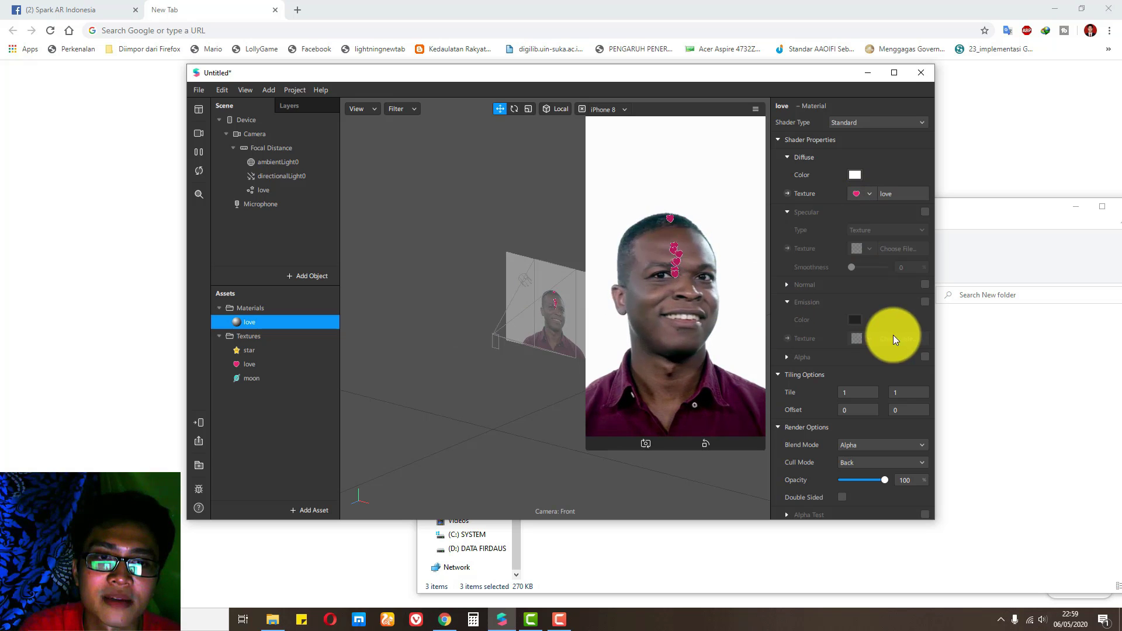
scroll(891, 345, "down", 2)
scroll(891, 340, "up", 2)
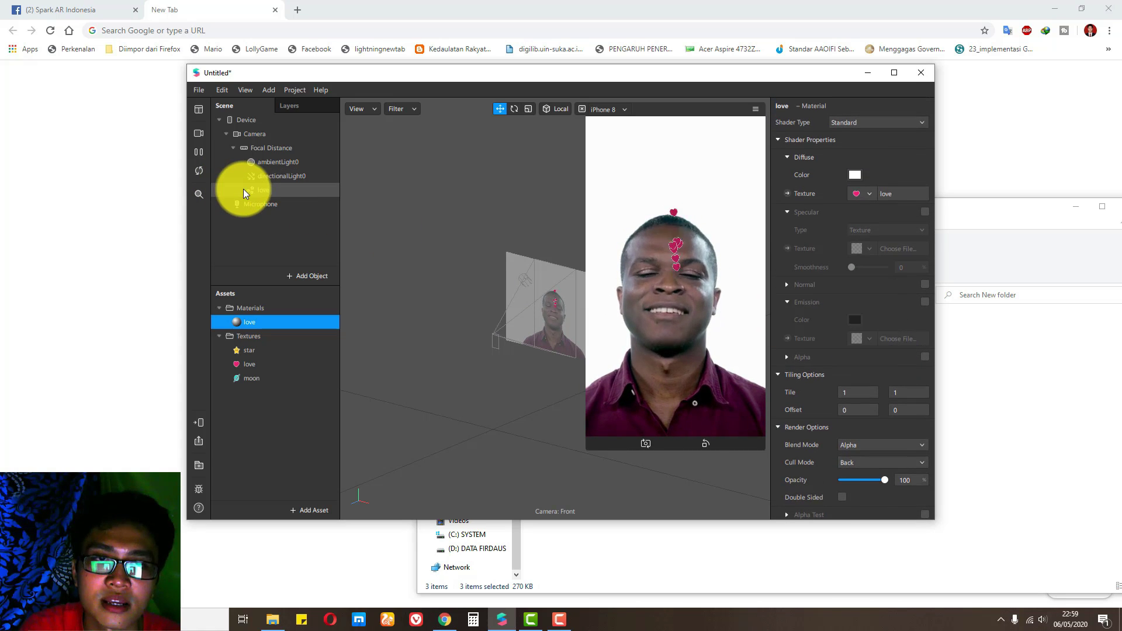
Step: Set the love emitter's Y position to 0,278
left_click(259, 190)
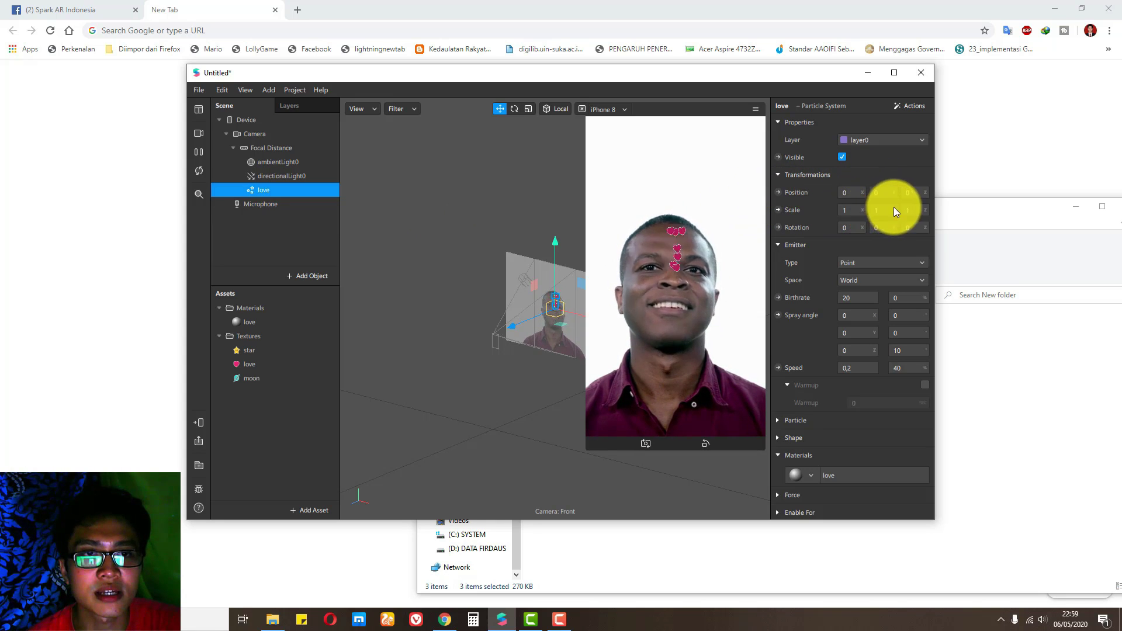
left_click(874, 191)
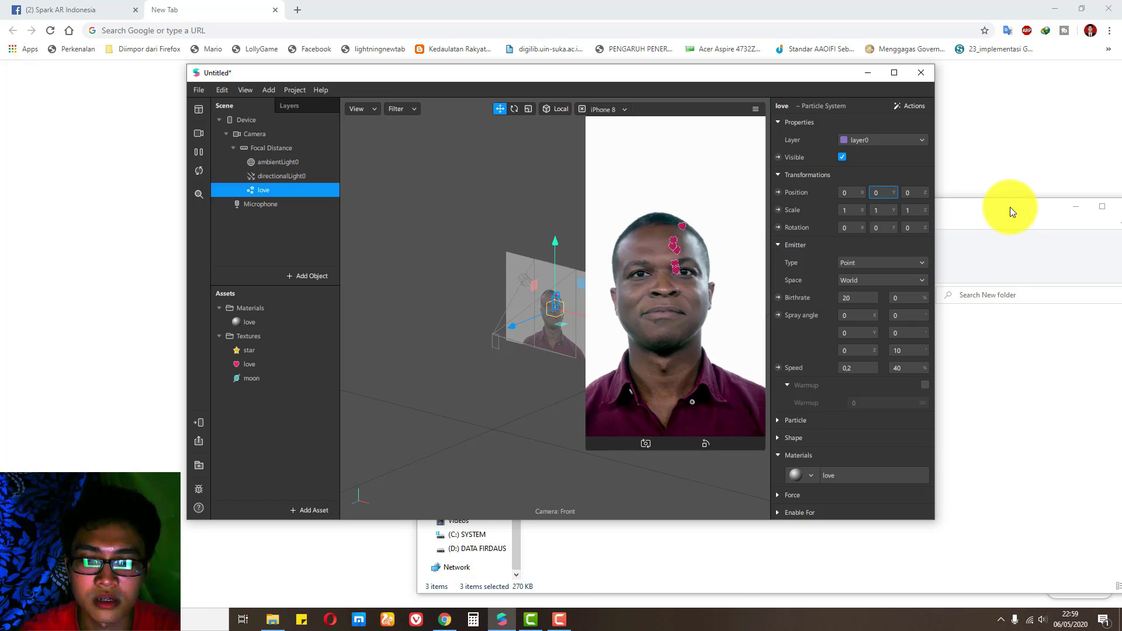
type(",278")
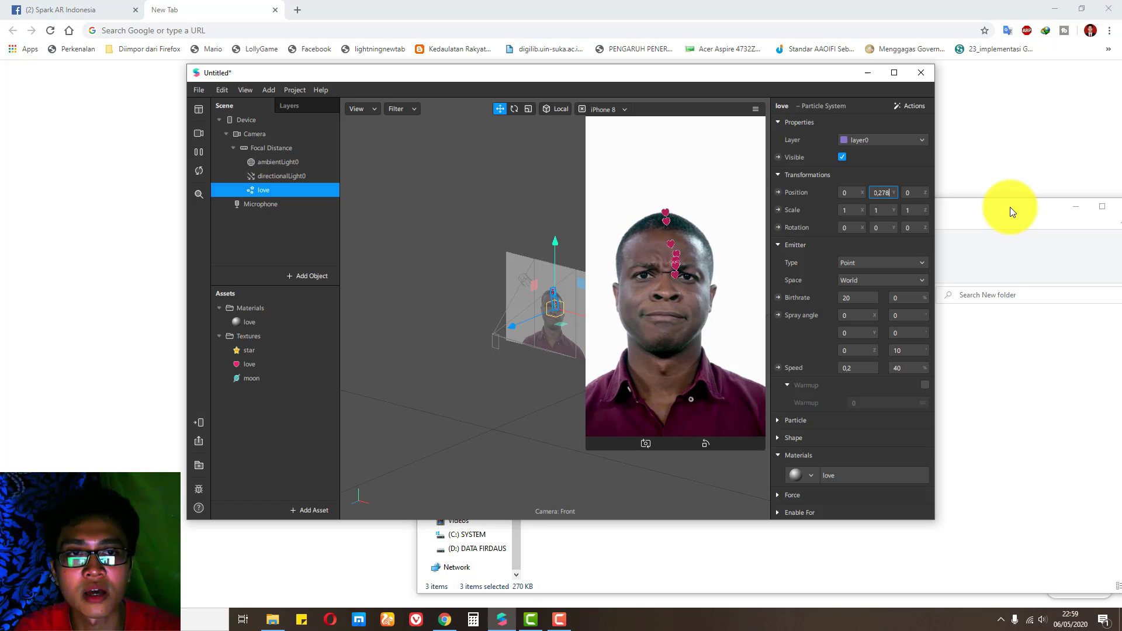
key("Return")
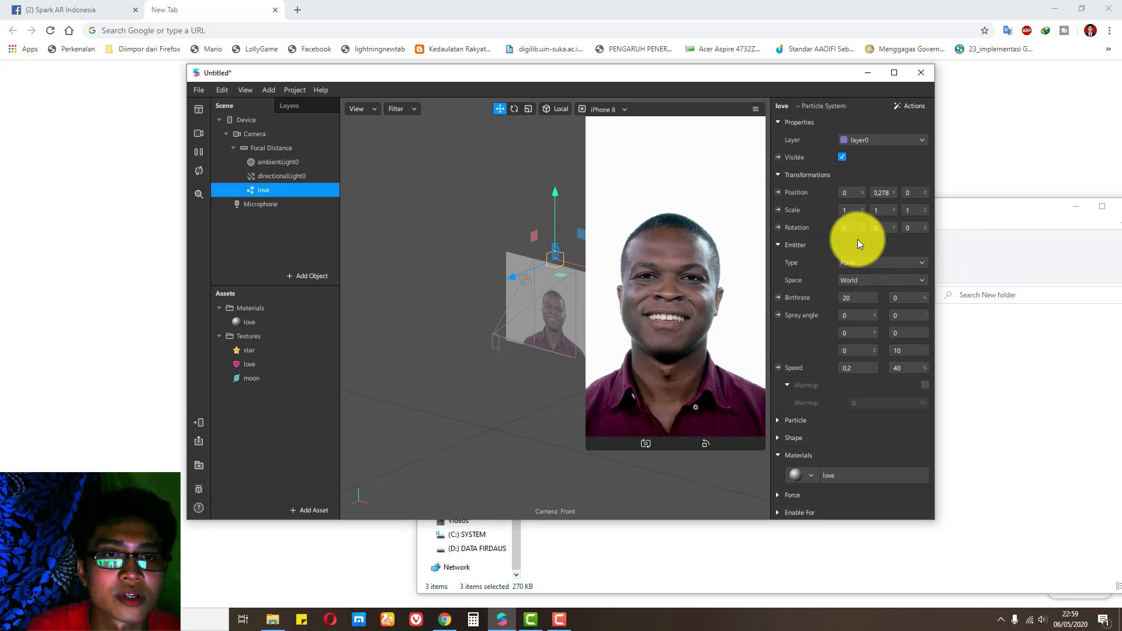
Step: Set the love emitter's type to Ring with 5 as the second radius value, and its space to Local
left_click(866, 265)
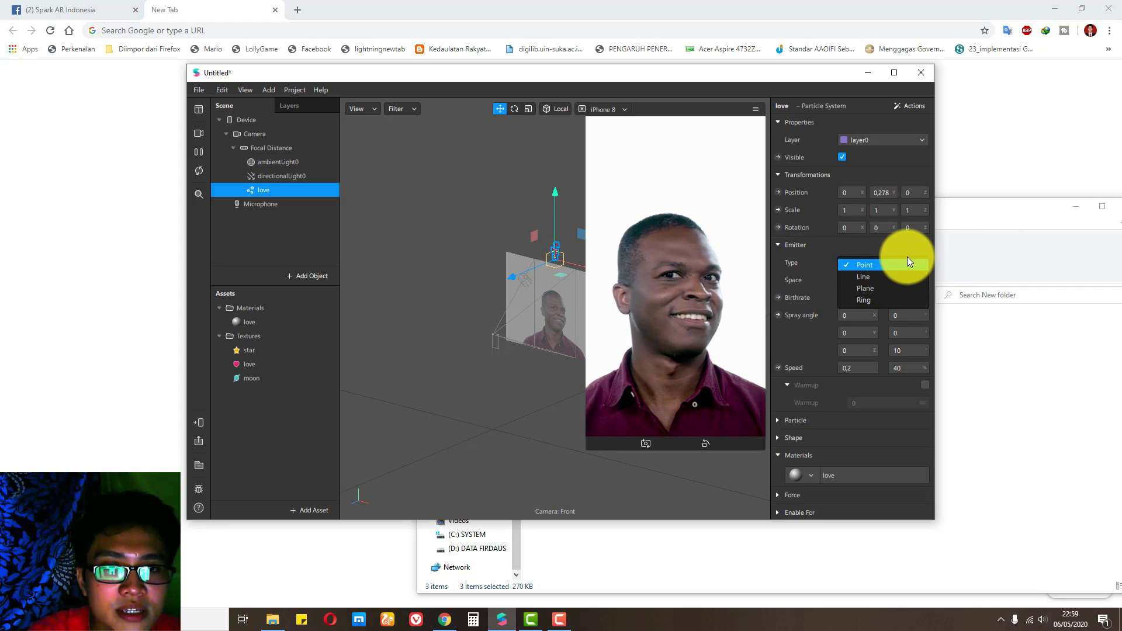
left_click(881, 299)
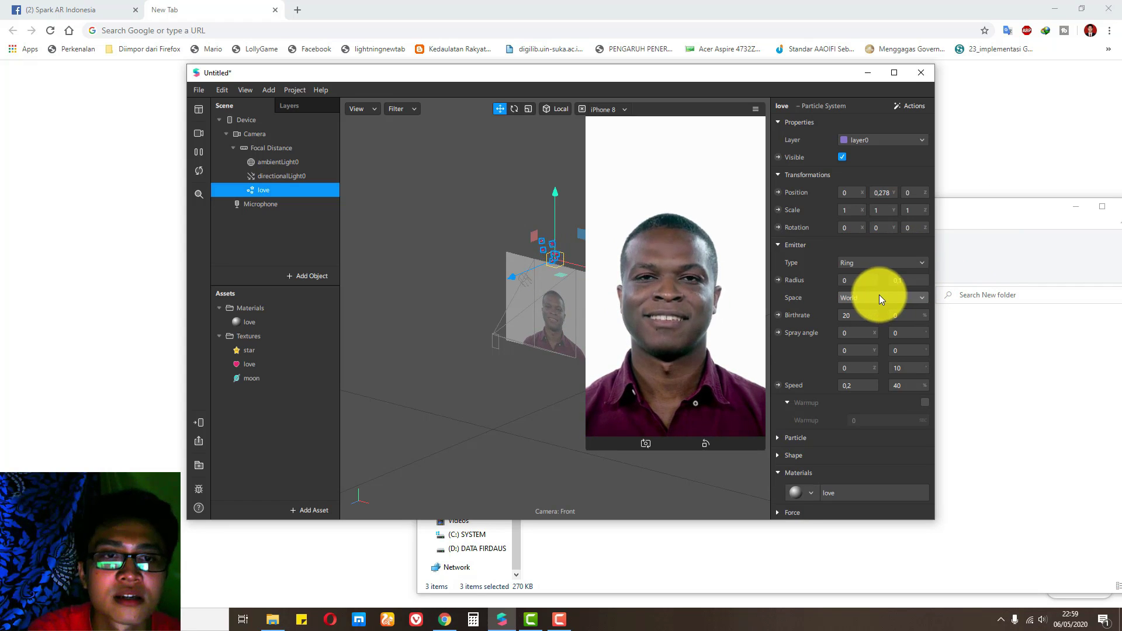
left_click(915, 281)
type("5")
key("Return")
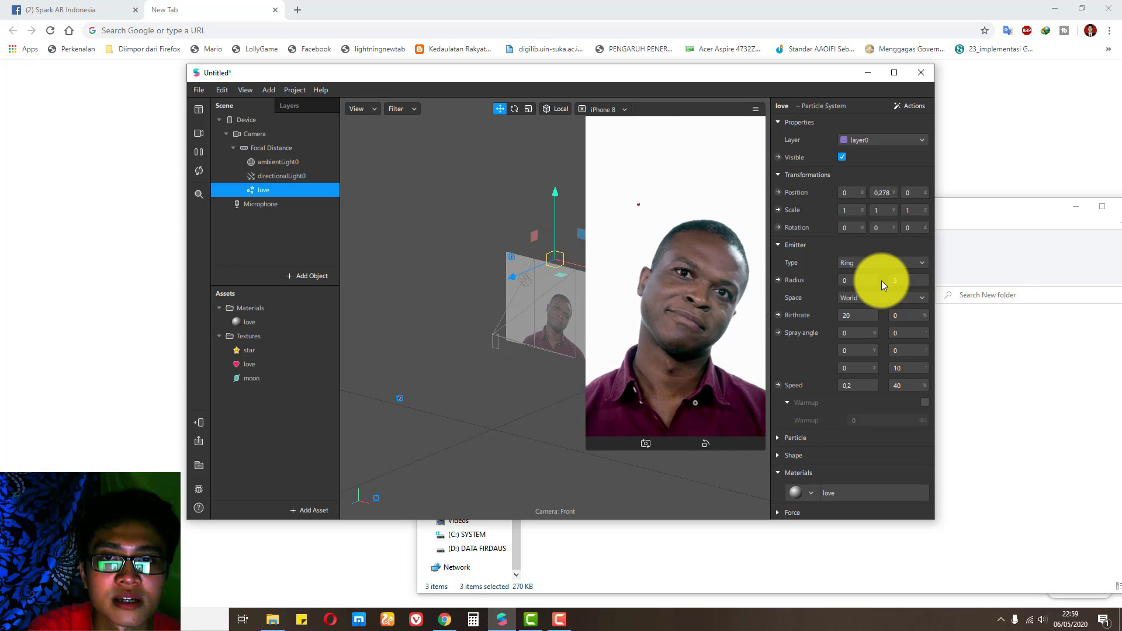
left_click(898, 297)
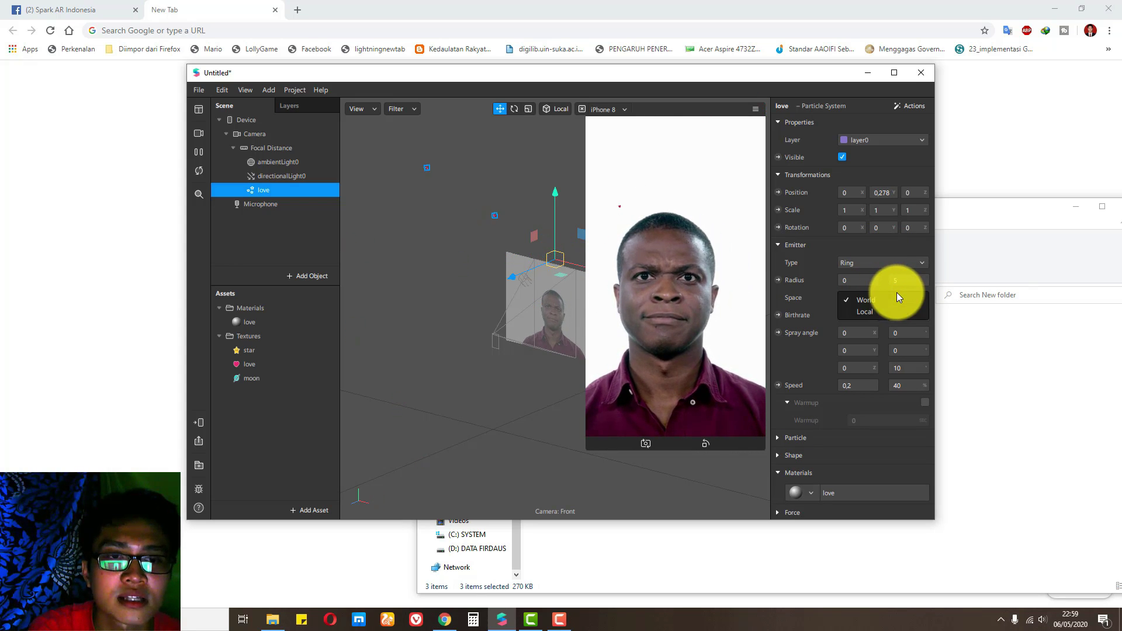
left_click(874, 311)
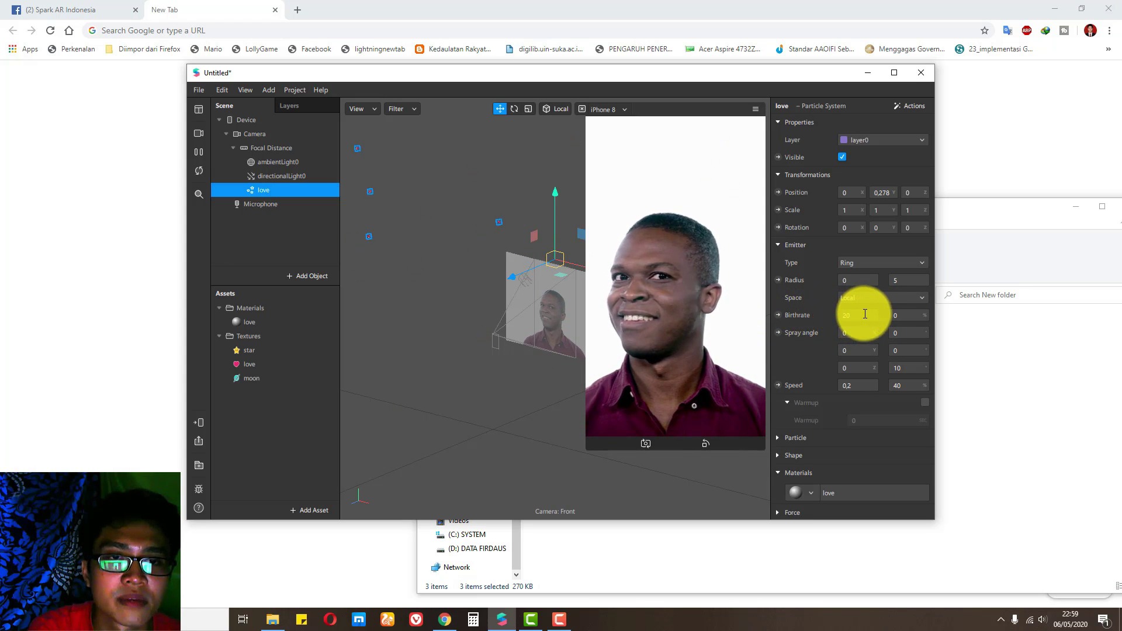
Step: Set the love emitter's birthrate to 15, keep its type as Ring, and set the first X spray angle to 15
left_click_drag(865, 314, 826, 311)
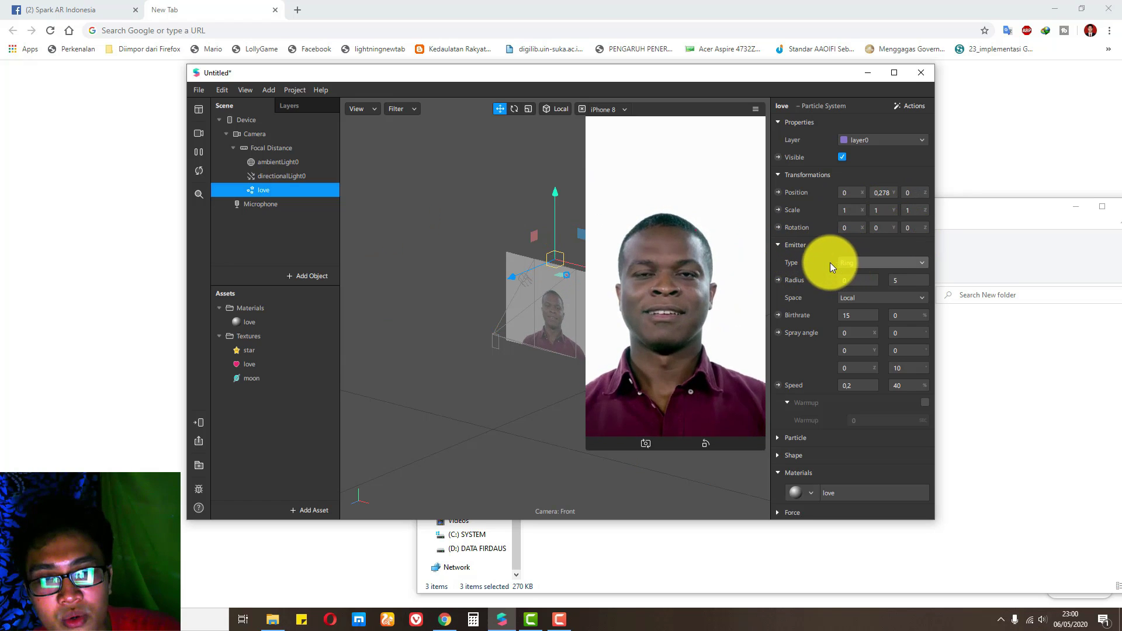
left_click(862, 262)
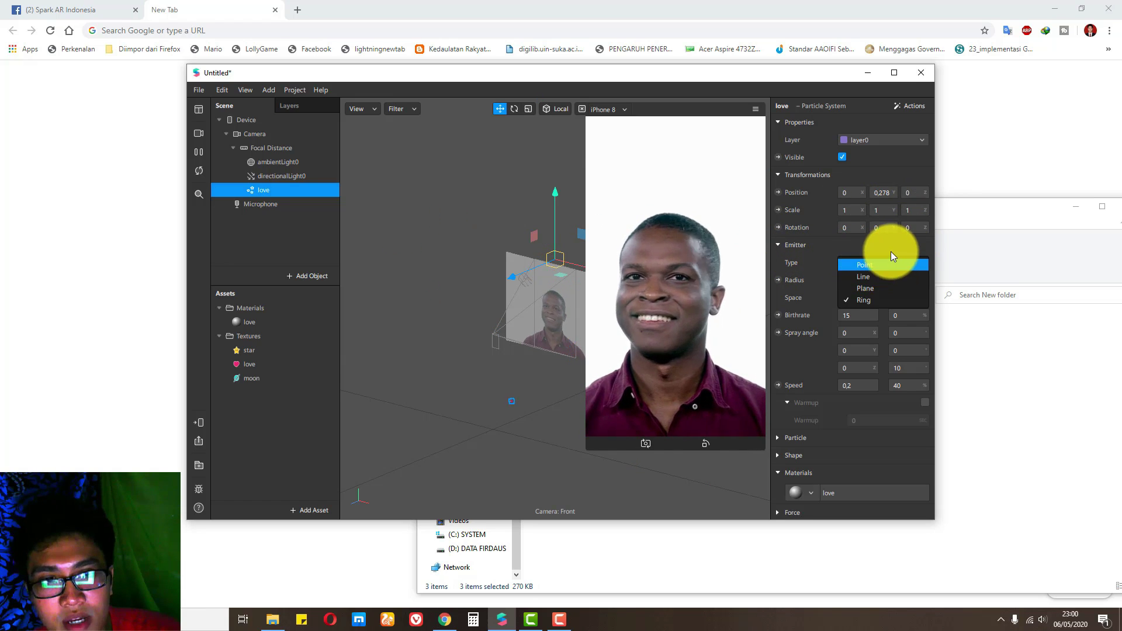
left_click(891, 258)
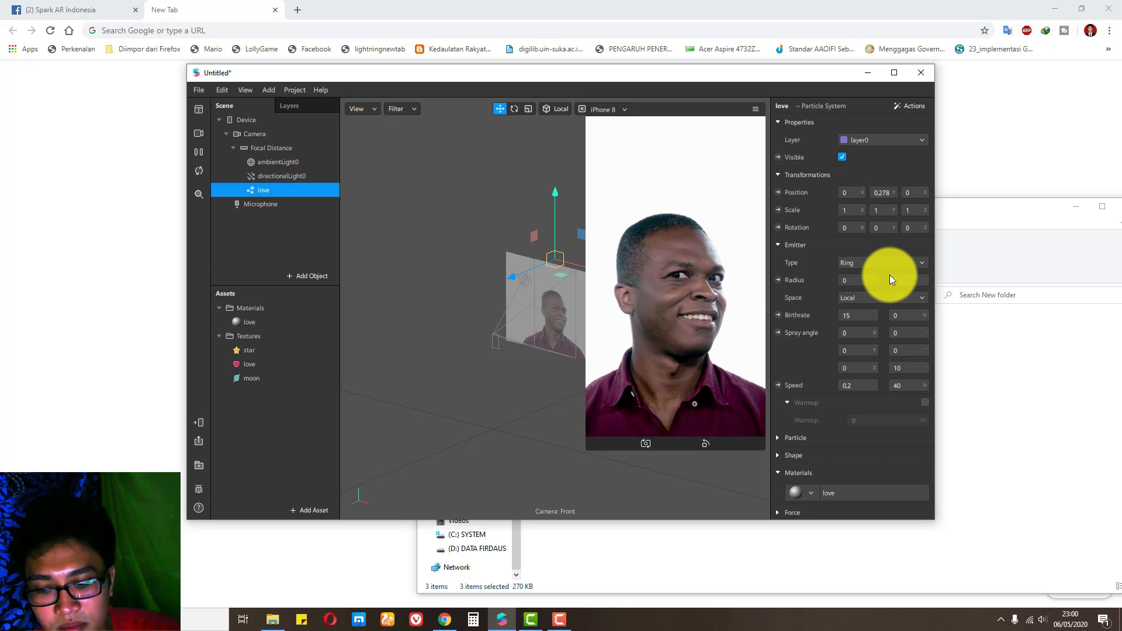
left_click(859, 332)
type("15")
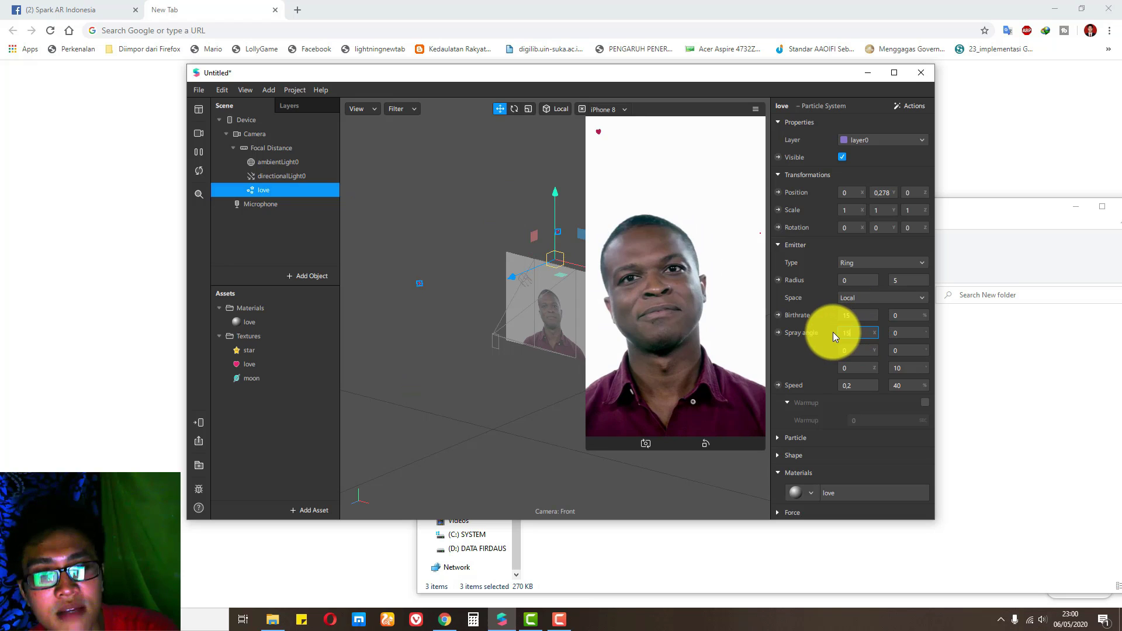
key("Return")
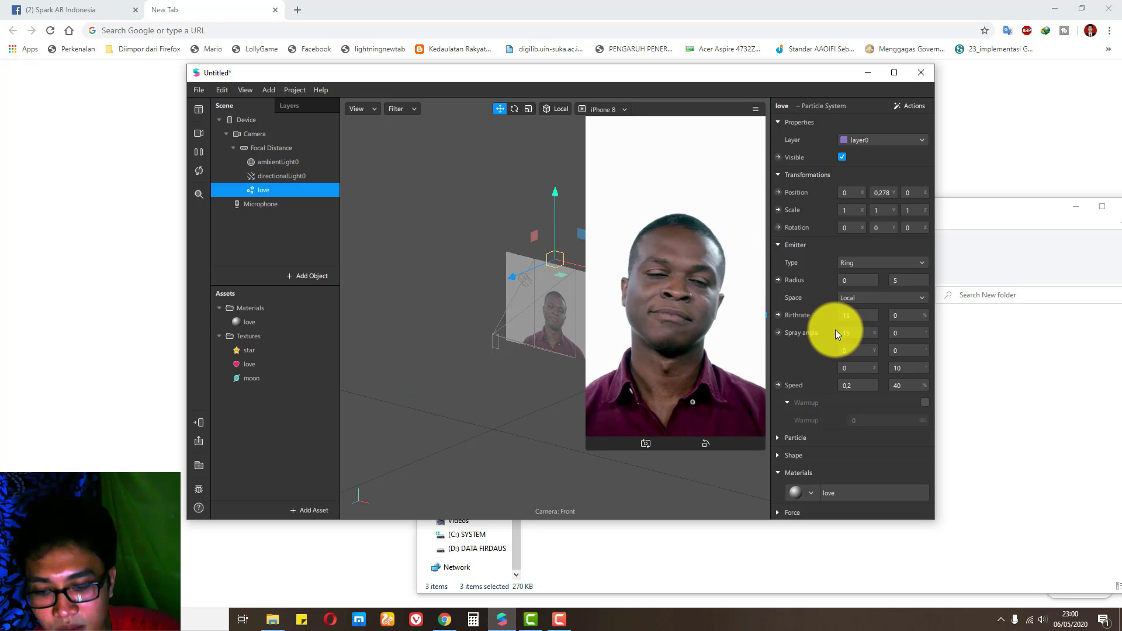
Step: Set the love emitter's speed to 0,1 and enable its warmup with a value of 40
left_click(911, 369)
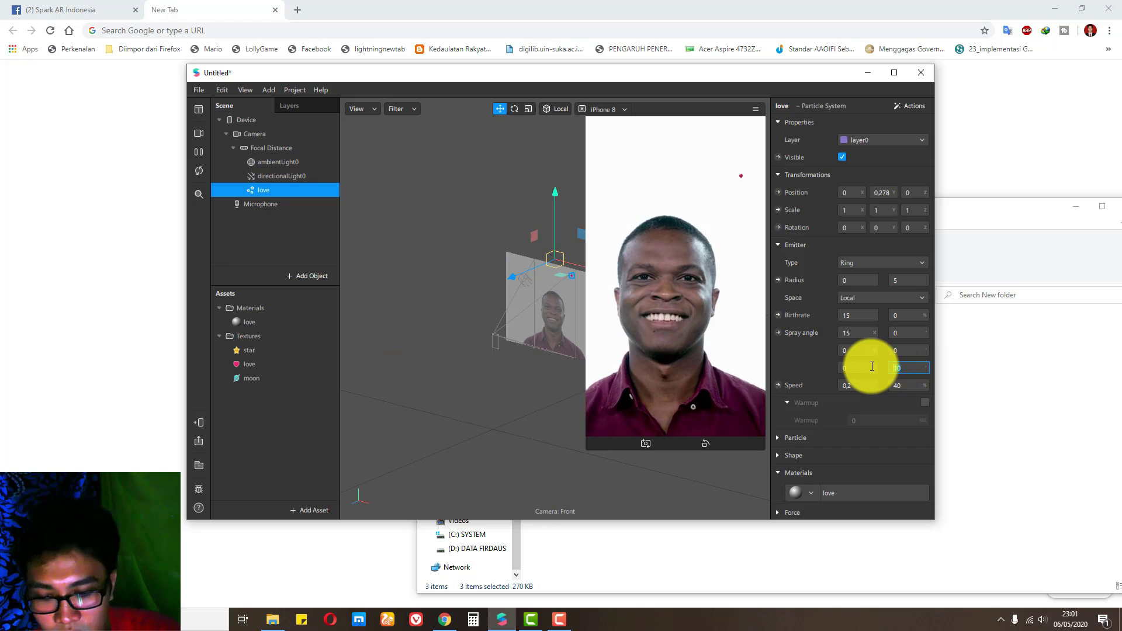
left_click(858, 385)
type("0,1")
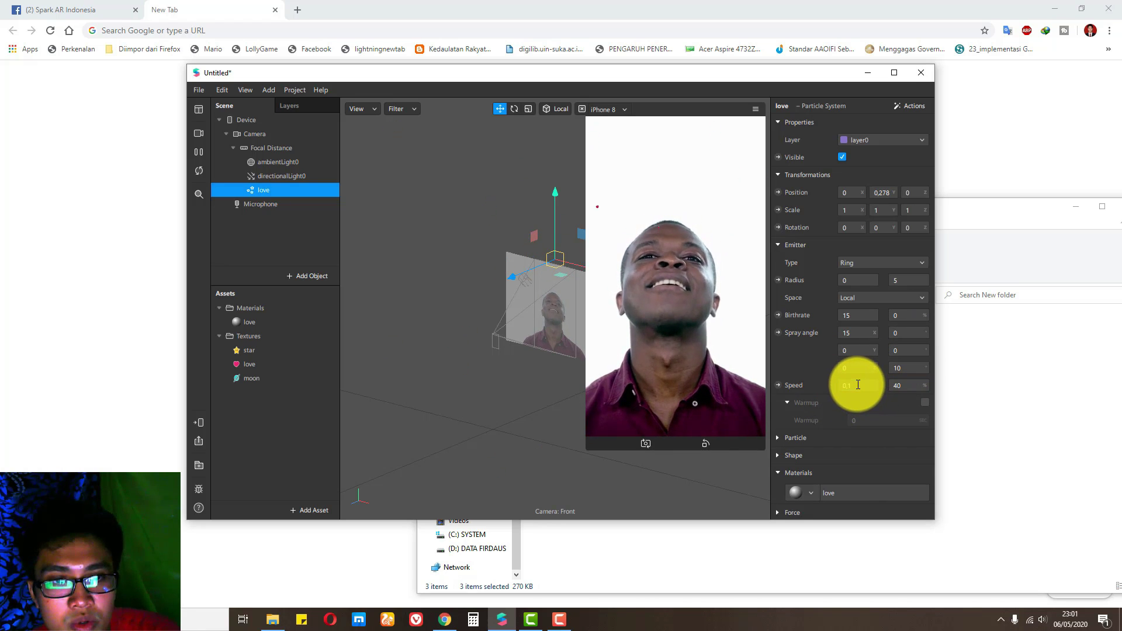
key("Return")
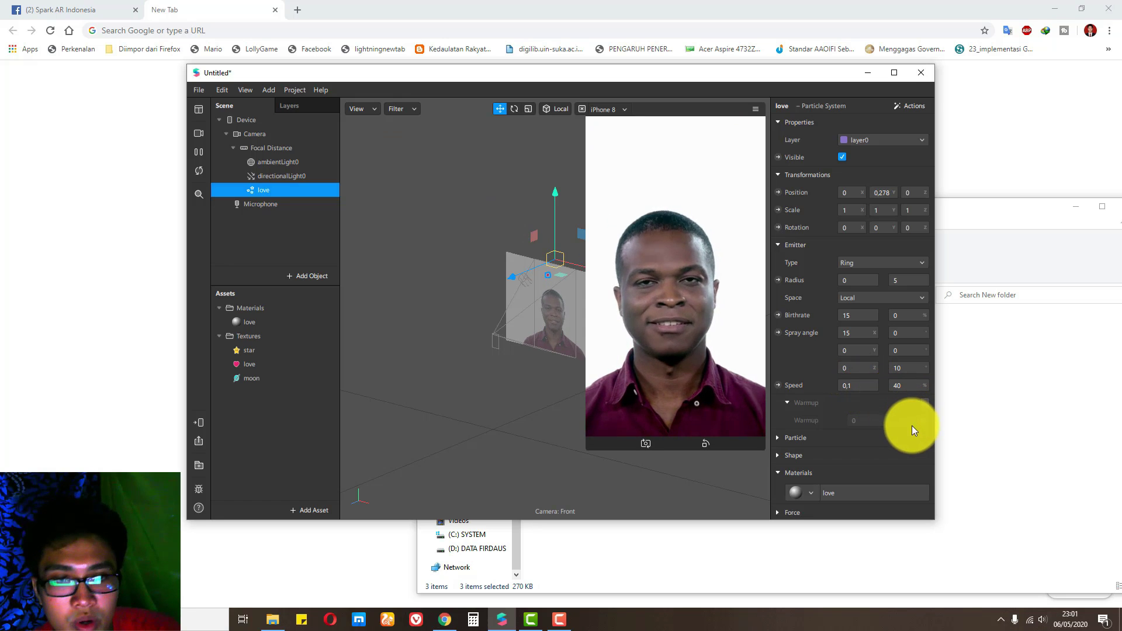
left_click(925, 402)
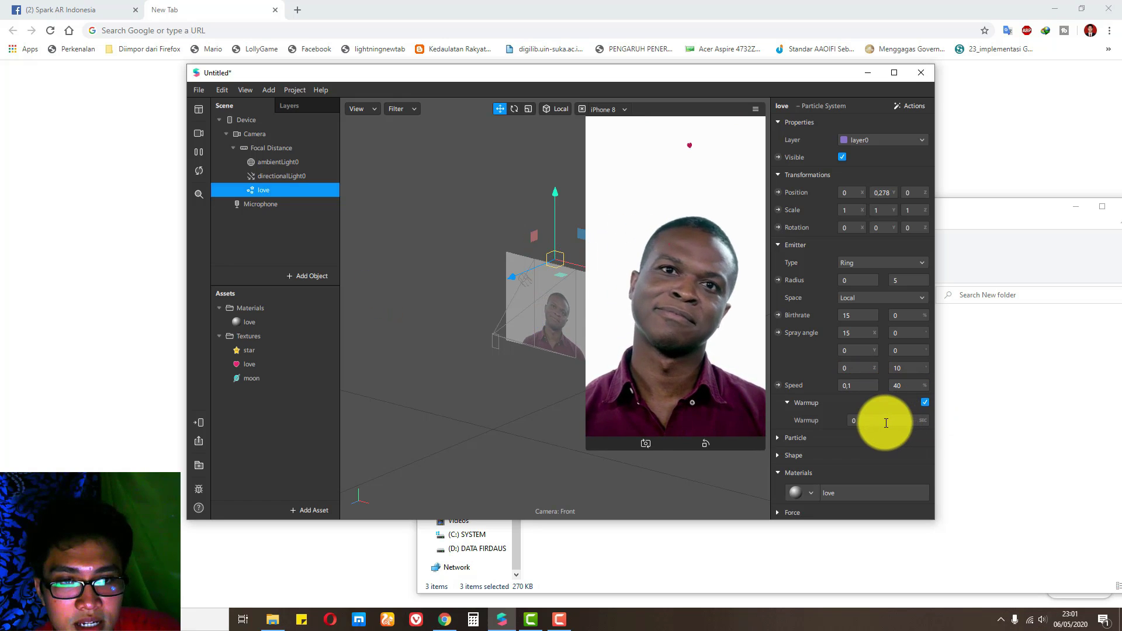
left_click(851, 421)
type("40")
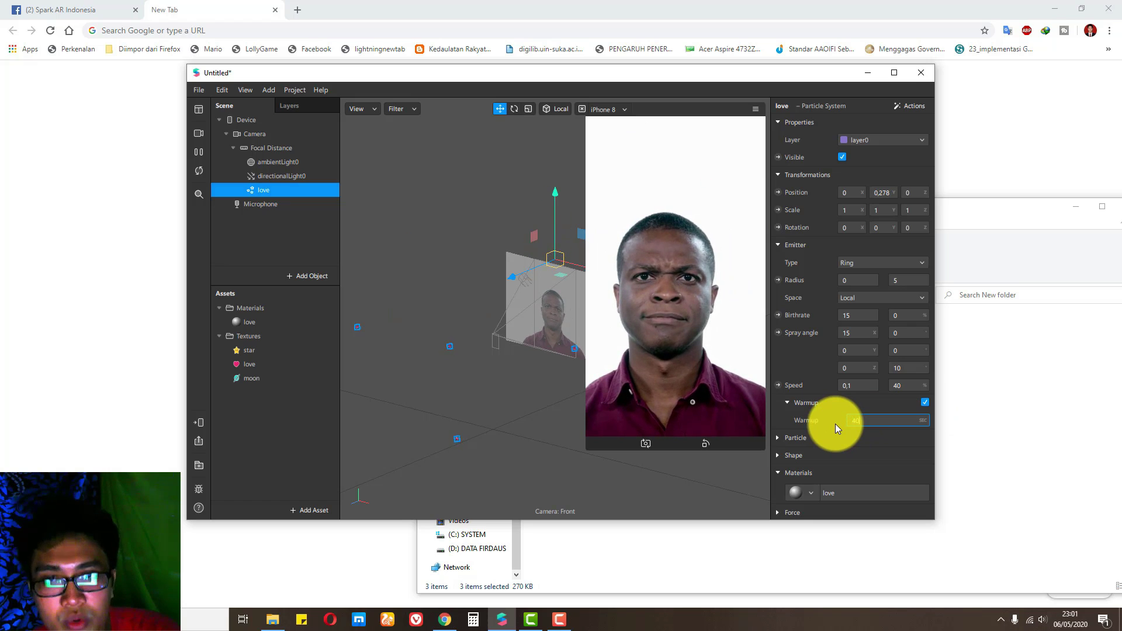
key("Return")
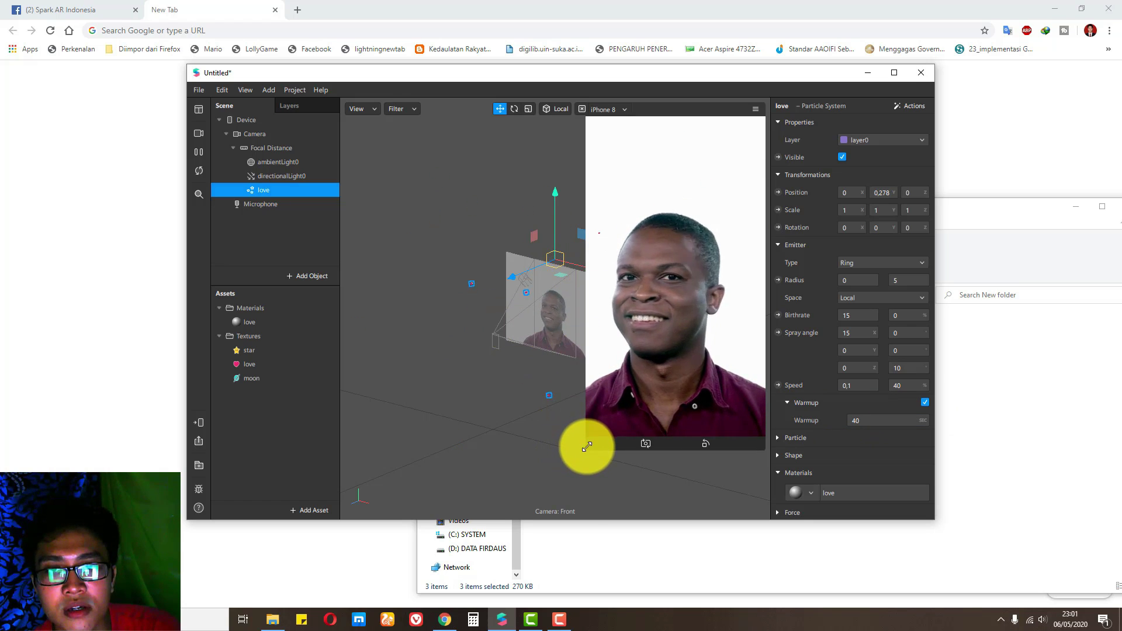
Step: Shrink the device preview and lower the love emitter to a Y position of 0,271
left_click_drag(587, 450, 635, 244)
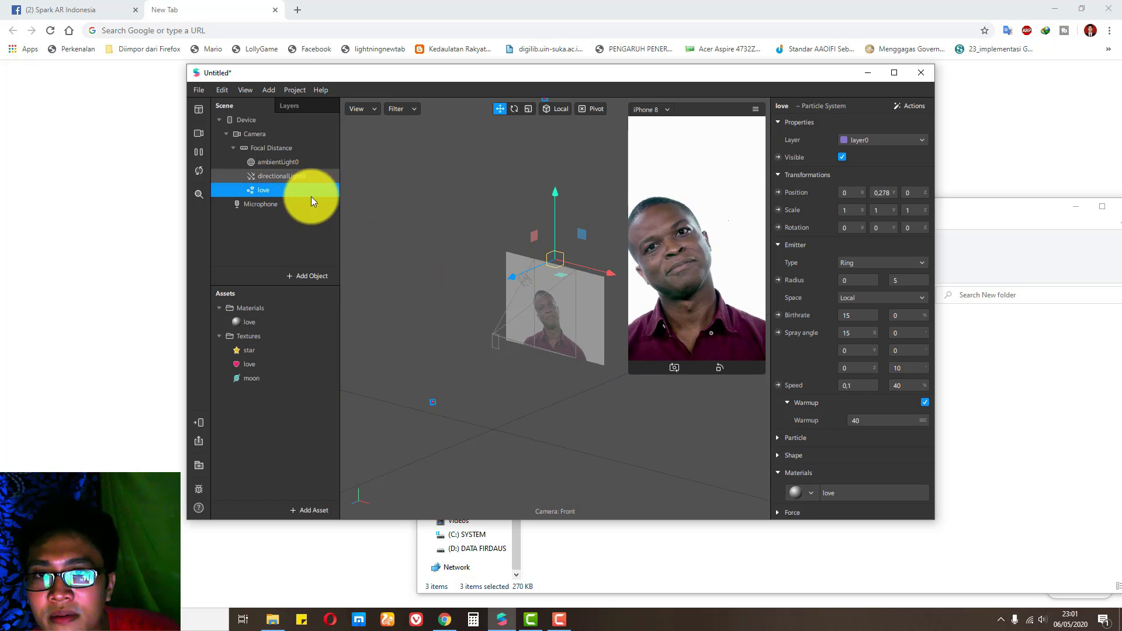
left_click(199, 154)
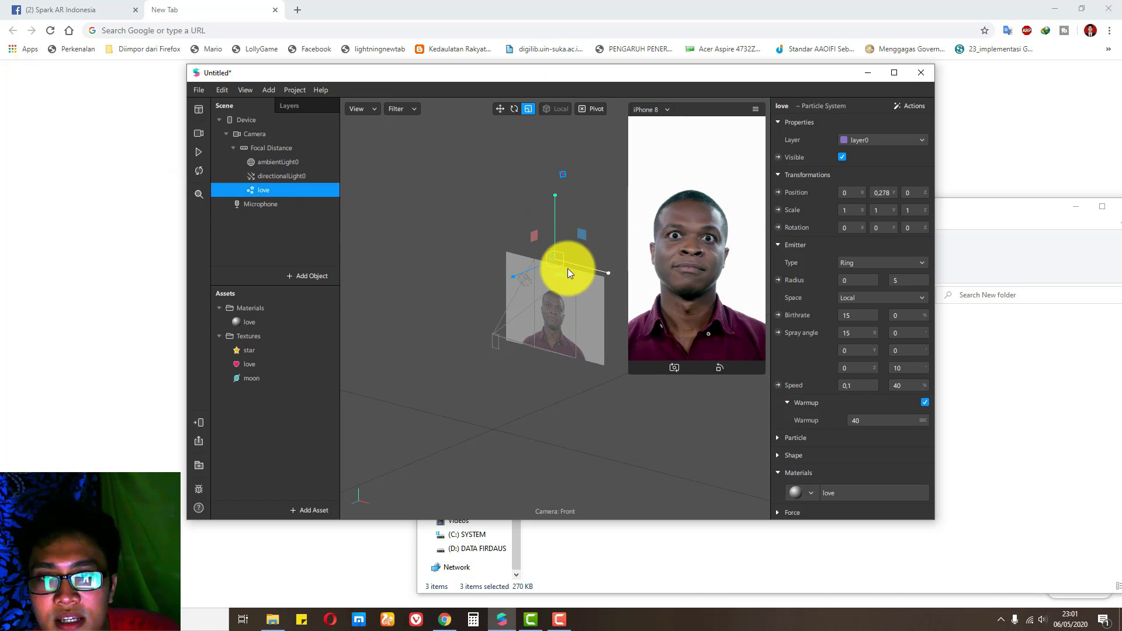
left_click_drag(557, 262, 672, 265)
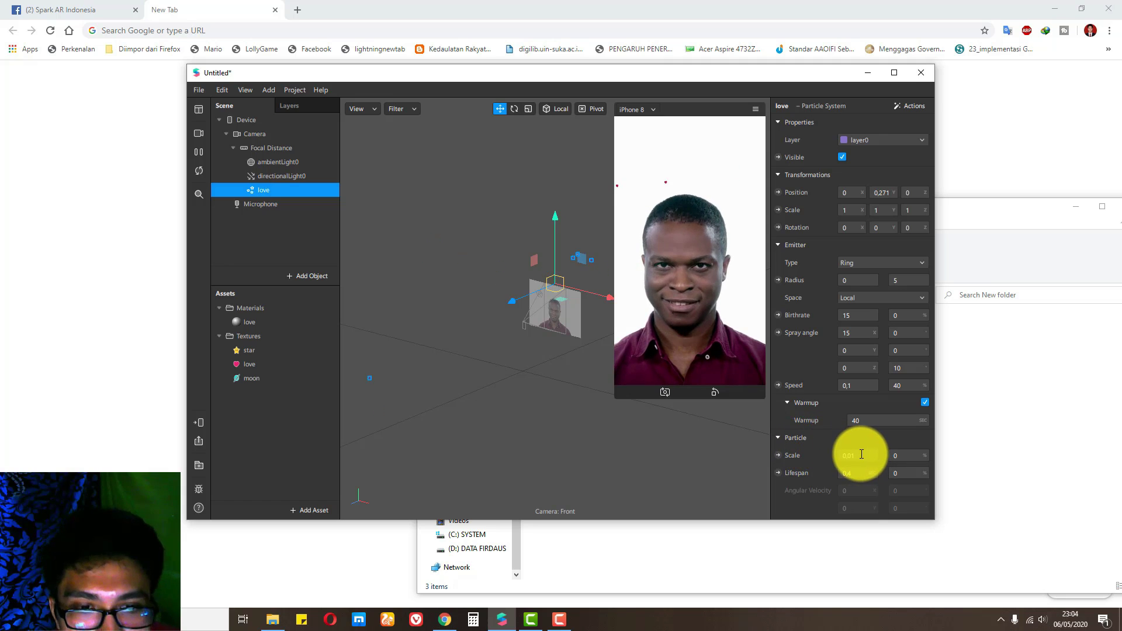
Step: Set the love particles' scale to 0,06 with 40% variation and their lifespan to 30 with 15% variation
key("BackSpace")
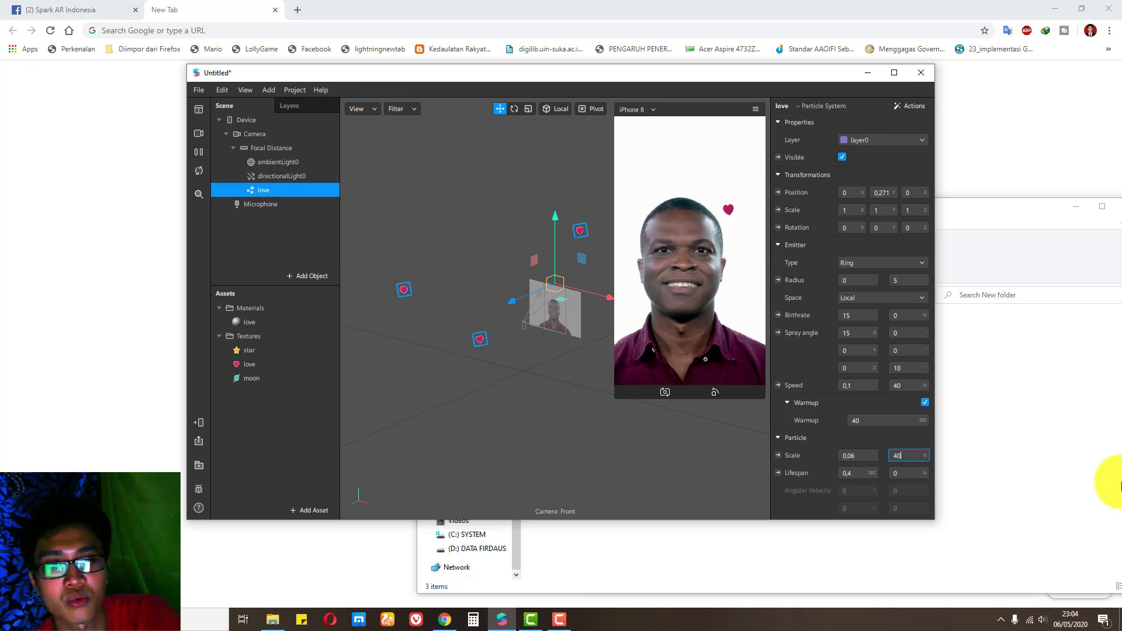
left_click(865, 472)
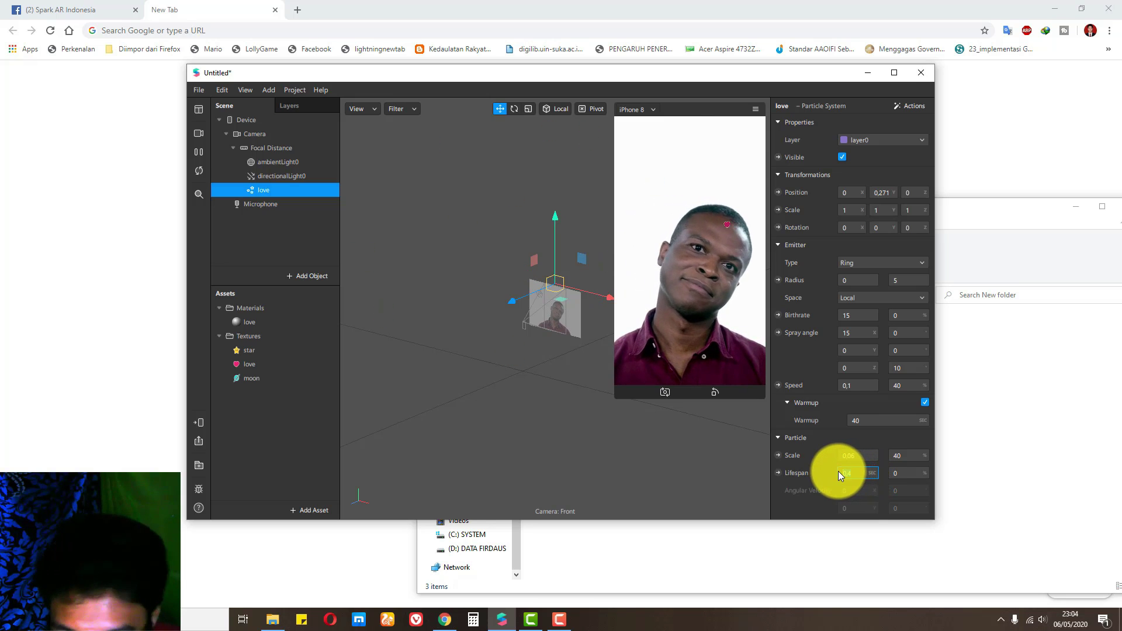
type("30")
key("Return")
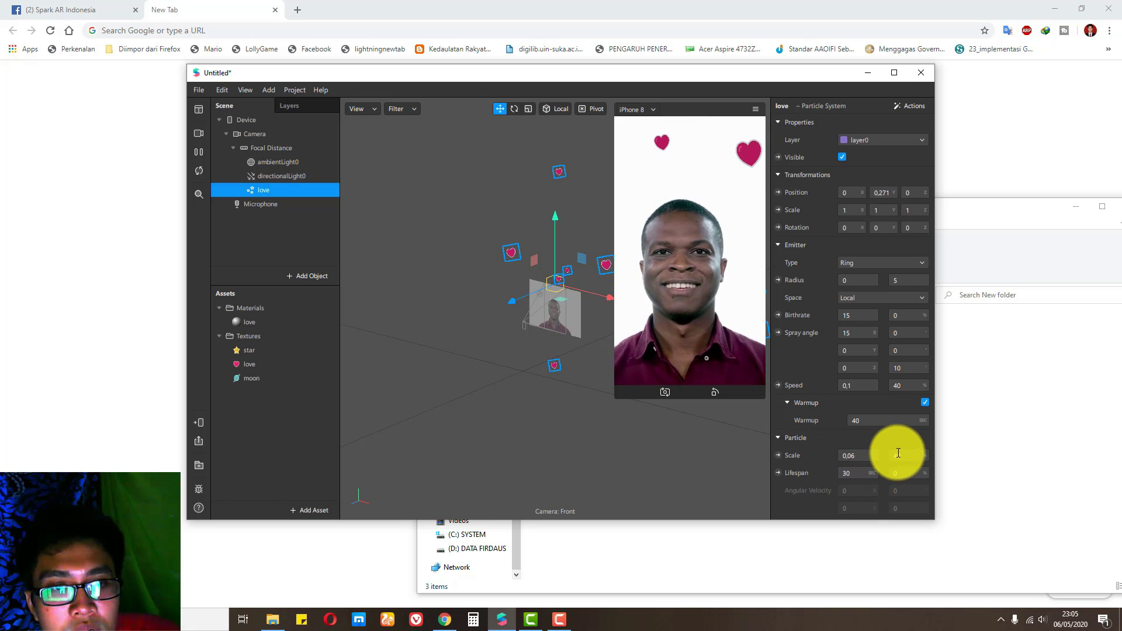
left_click(894, 475)
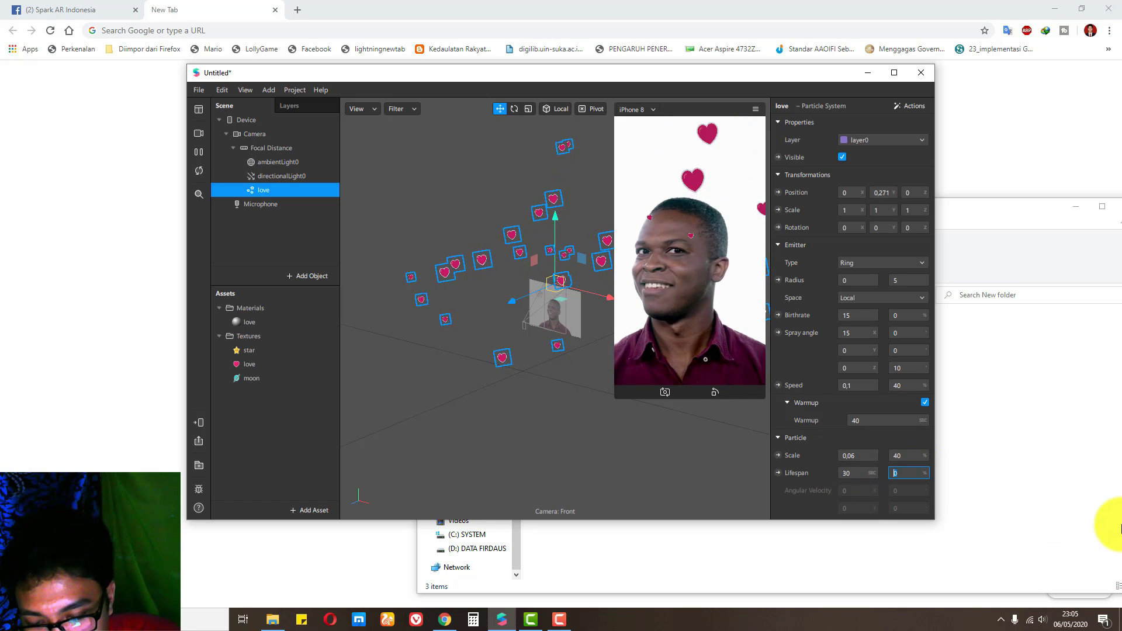
type("15")
key("Return")
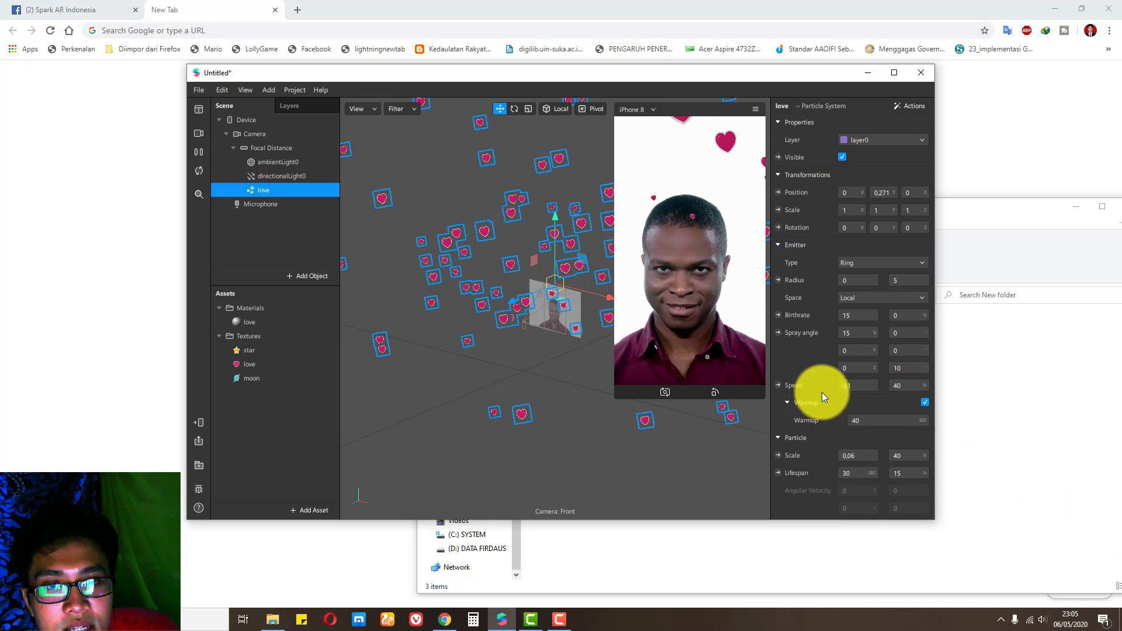
Step: Set the love particles' spin to -35 with variation 2 and their tilt to 10 with variation 15
scroll(873, 422, "down", 3)
scroll(874, 423, "down", 2)
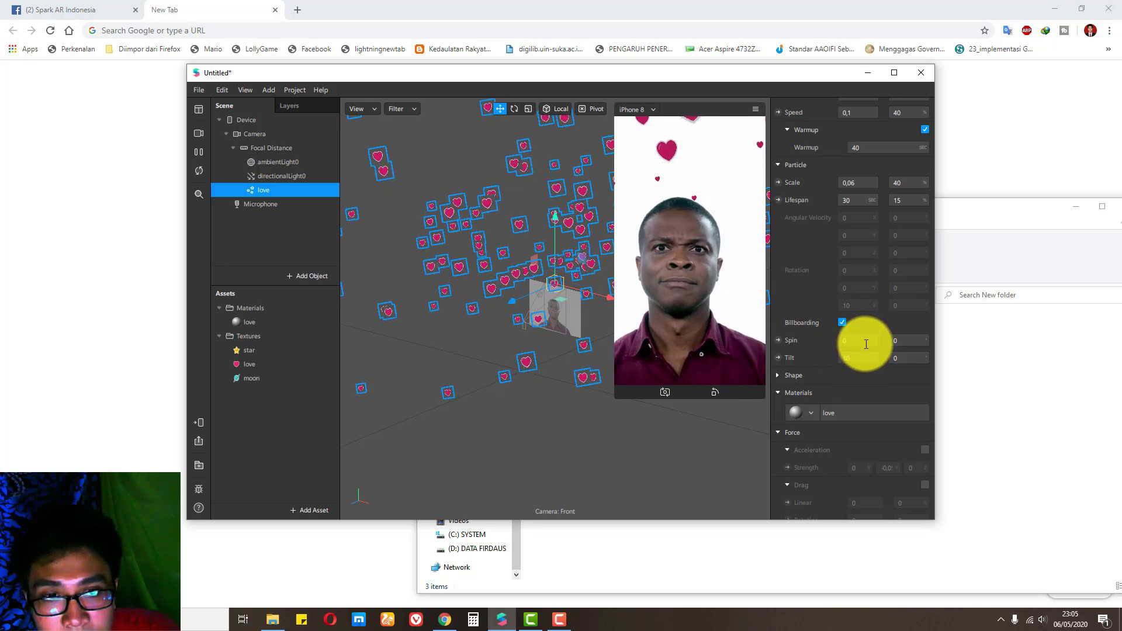
left_click(837, 340)
type("385")
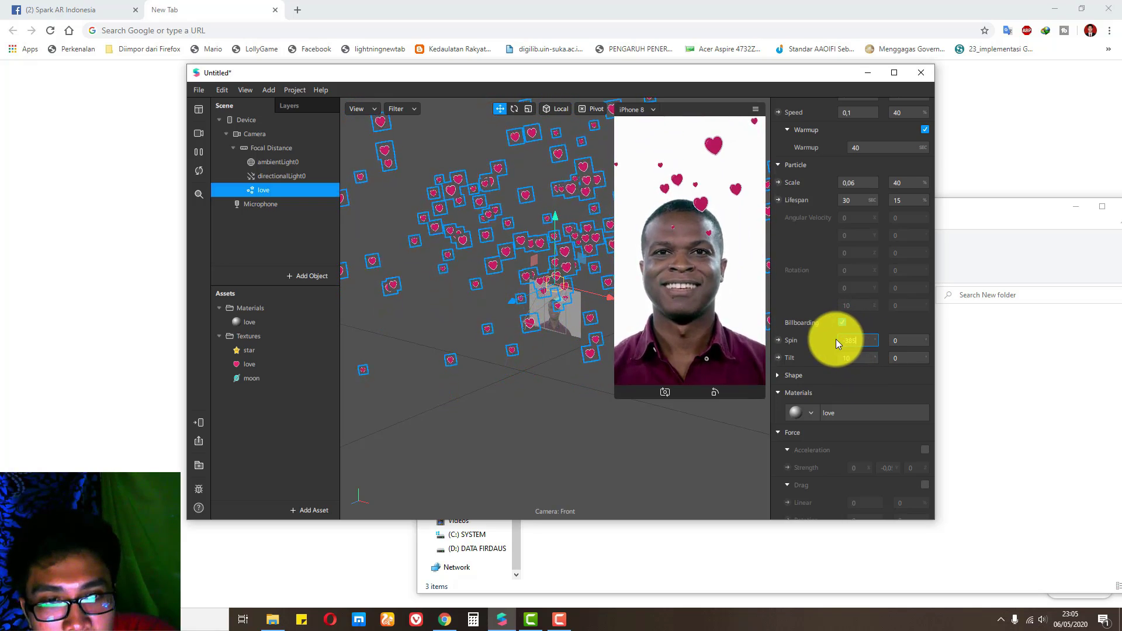
key("Return")
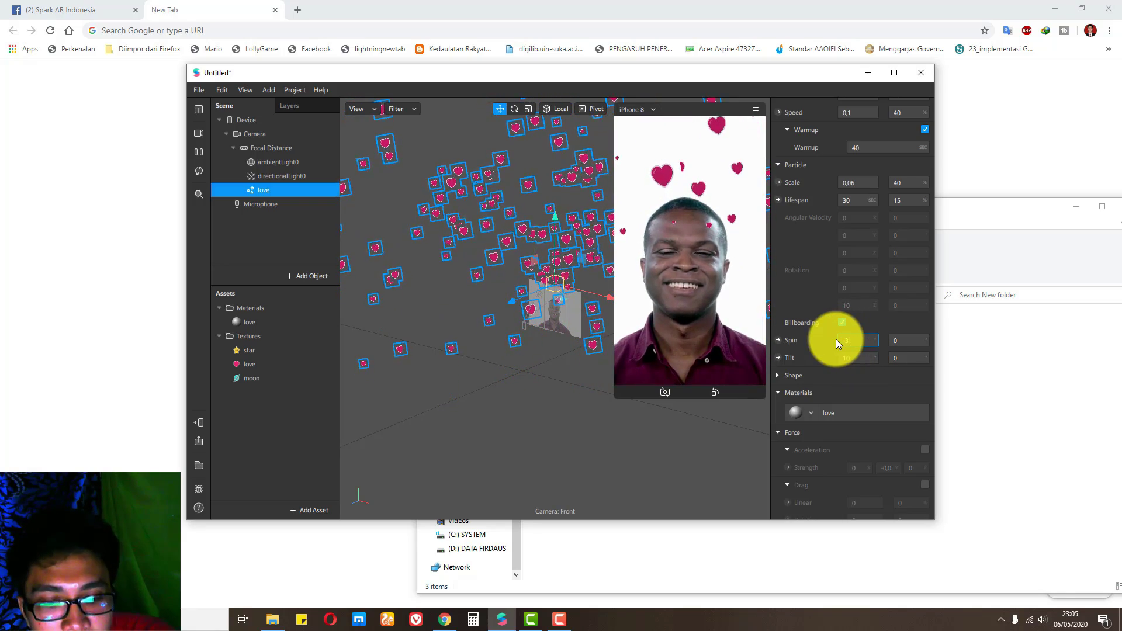
left_click(899, 340)
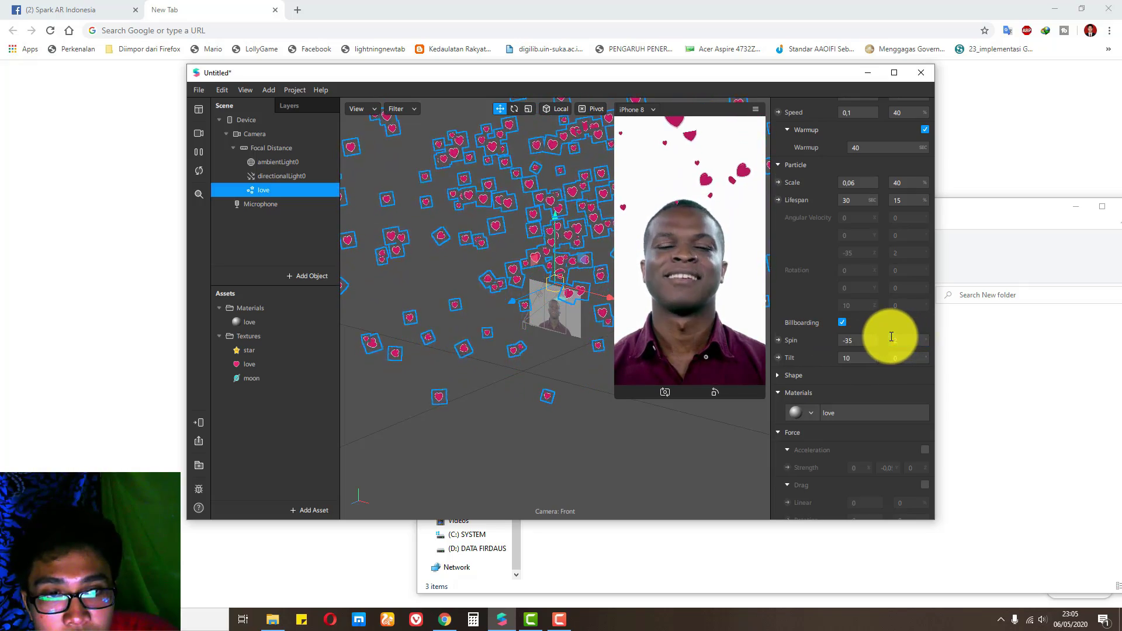
left_click(870, 363)
type("10")
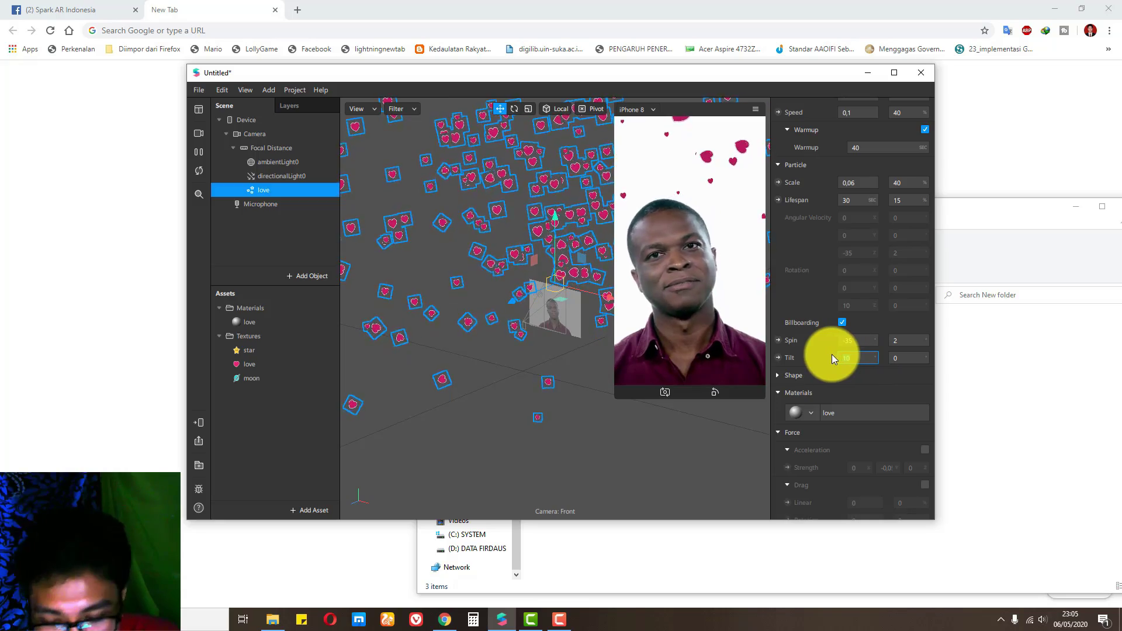
left_click(893, 359)
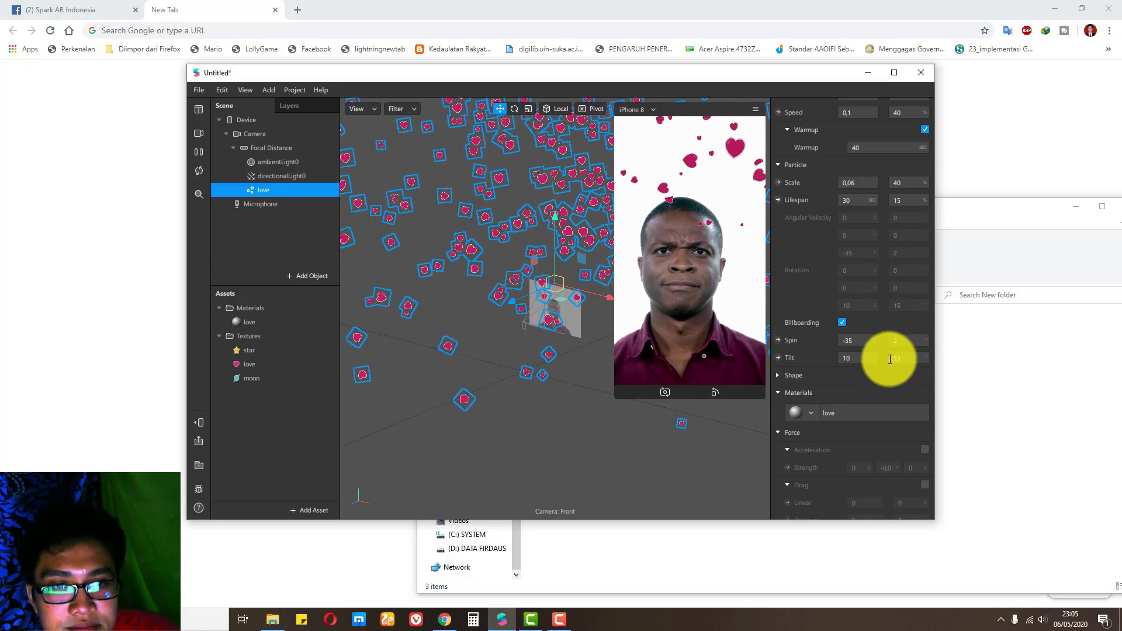
Step: Enable the acceleration force on the love emitter and set its Y strength to 0,05
left_click(925, 450)
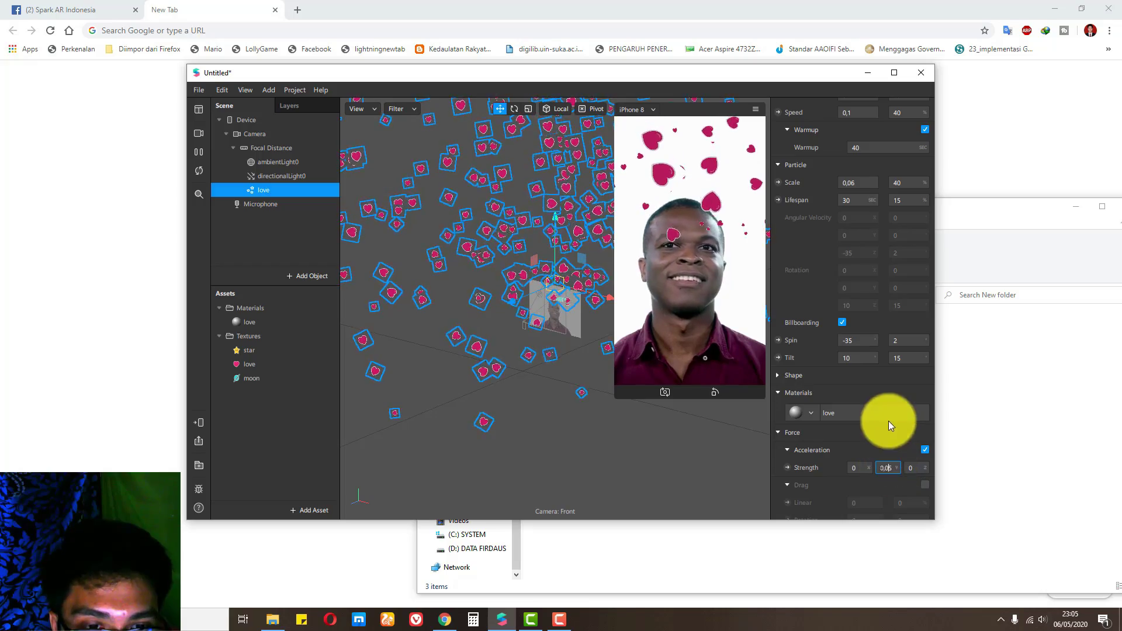
scroll(885, 433, "down", 3)
scroll(882, 441, "down", 2)
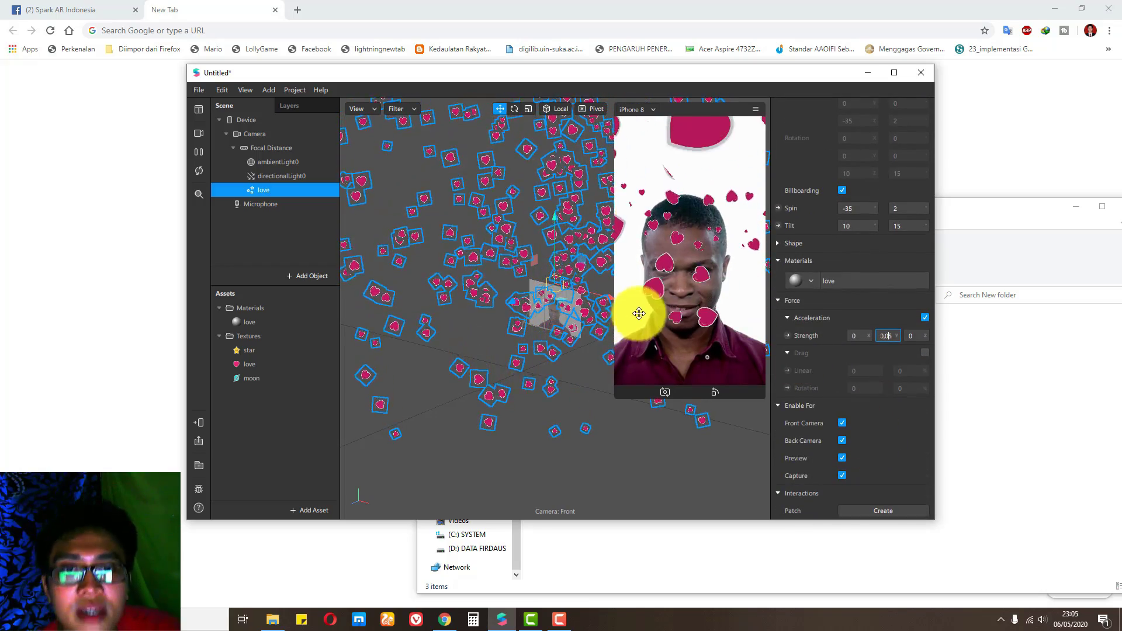
left_click_drag(608, 401, 544, 423)
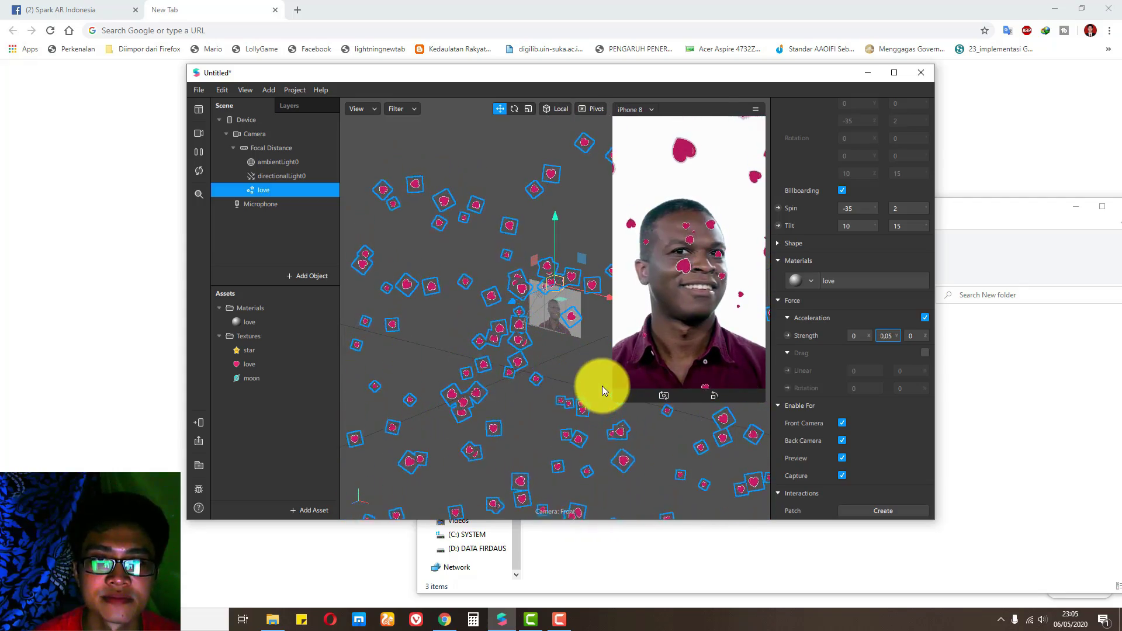
scroll(868, 310, "up", 10)
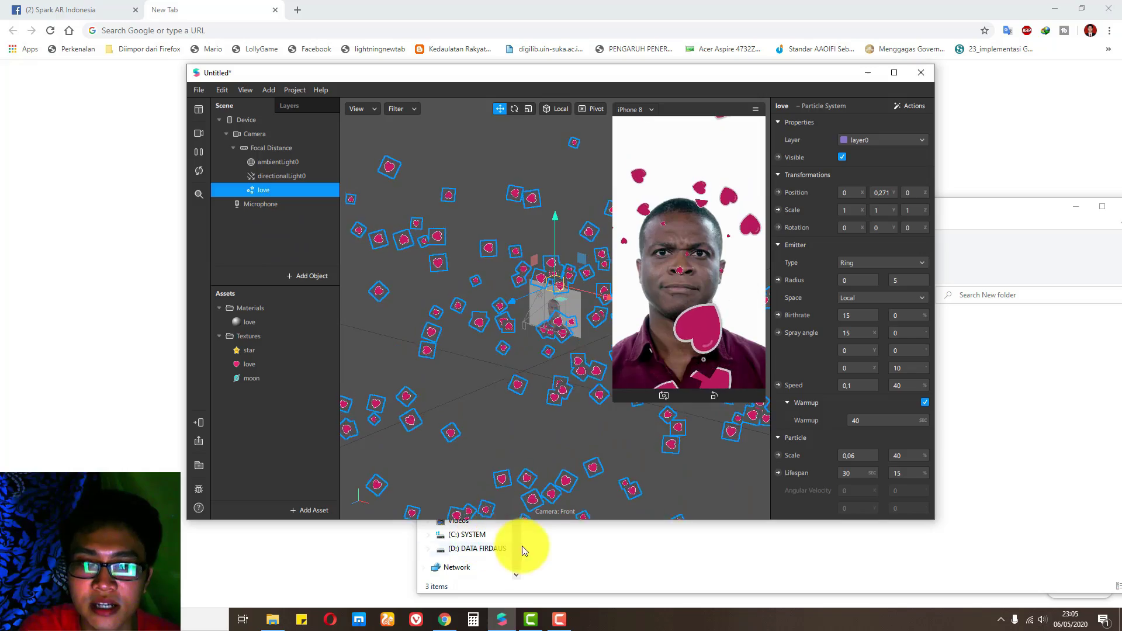
left_click(555, 622)
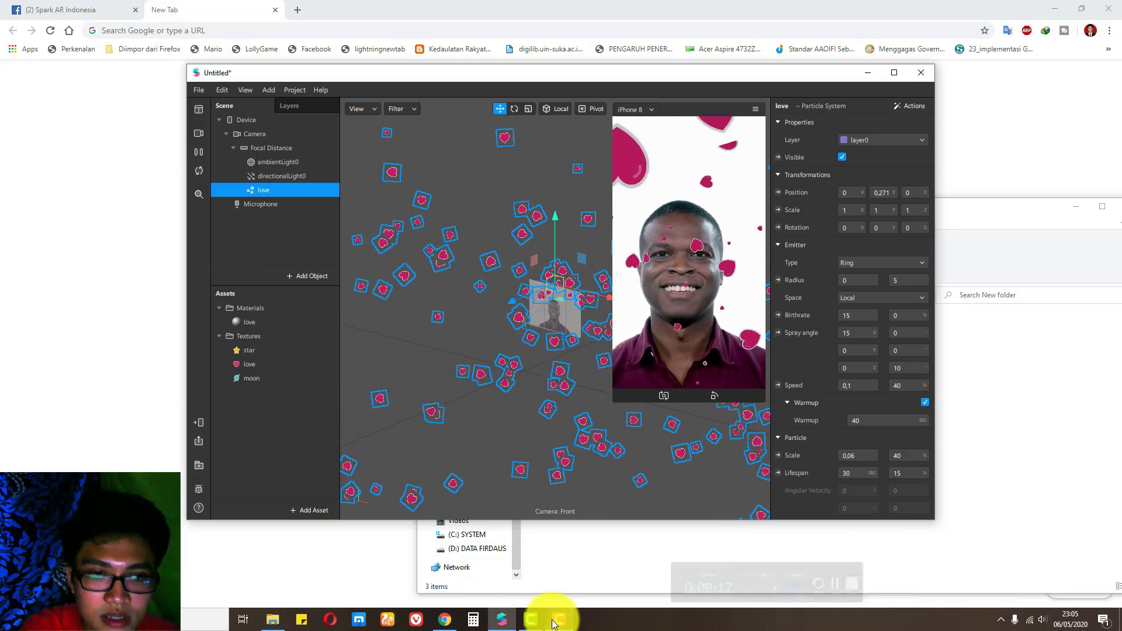
Step: Duplicate the love particle emitter twice in the scene
left_click(287, 216)
left_click(275, 177)
left_click(277, 191)
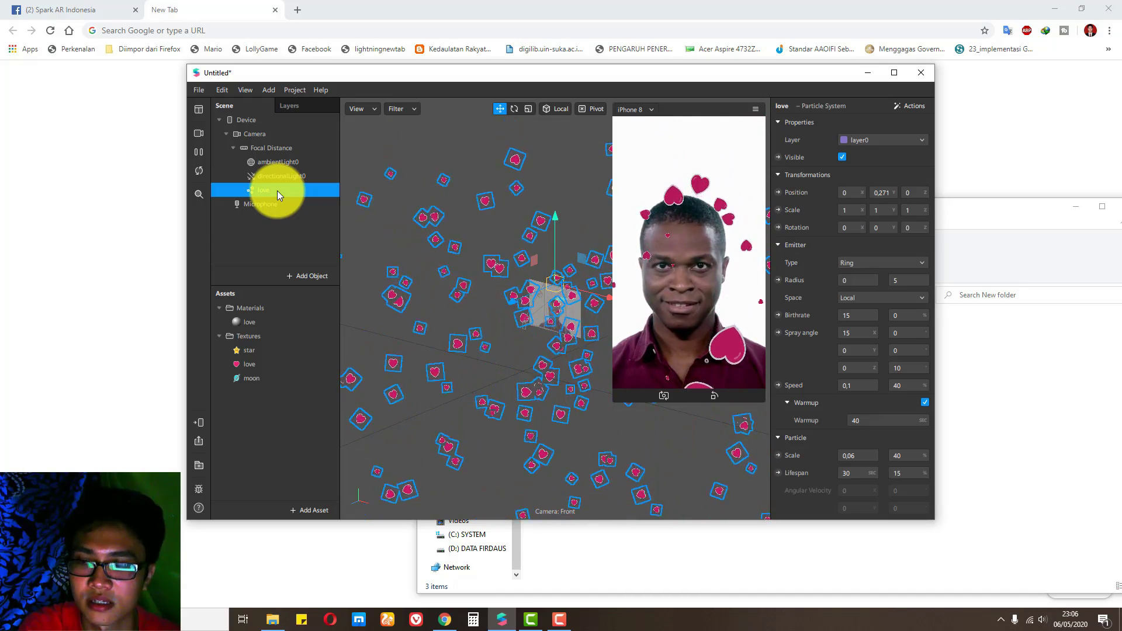
key("ctrl+d")
key("ctrl+d")
Step: Rename the two duplicated love particle emitters as star and moon
double_click(275, 206)
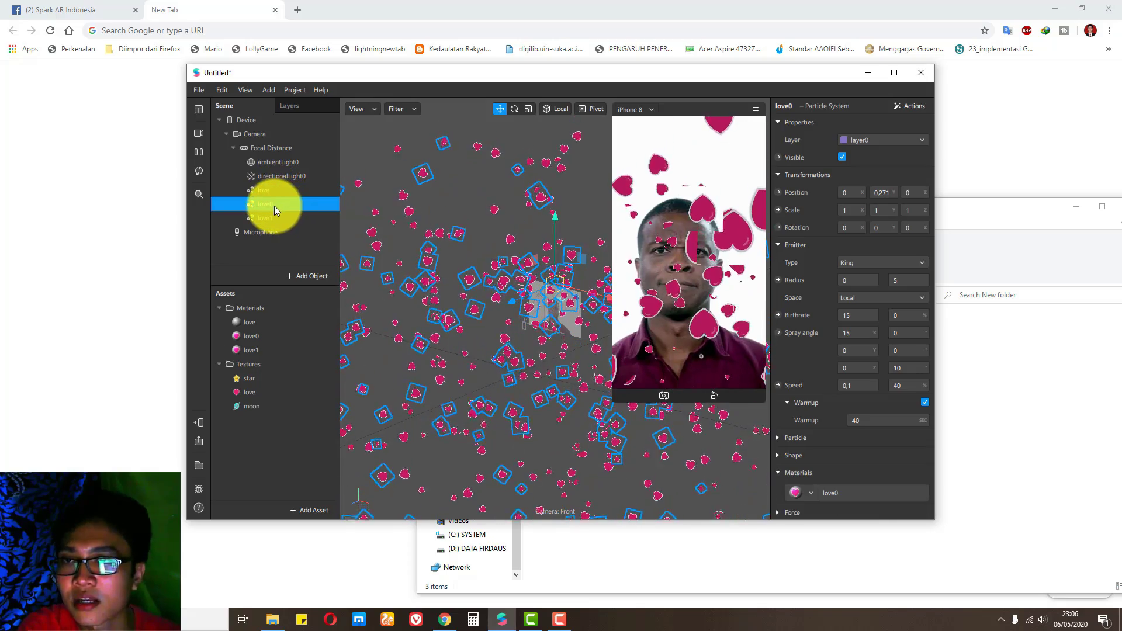
type("star")
key("Return")
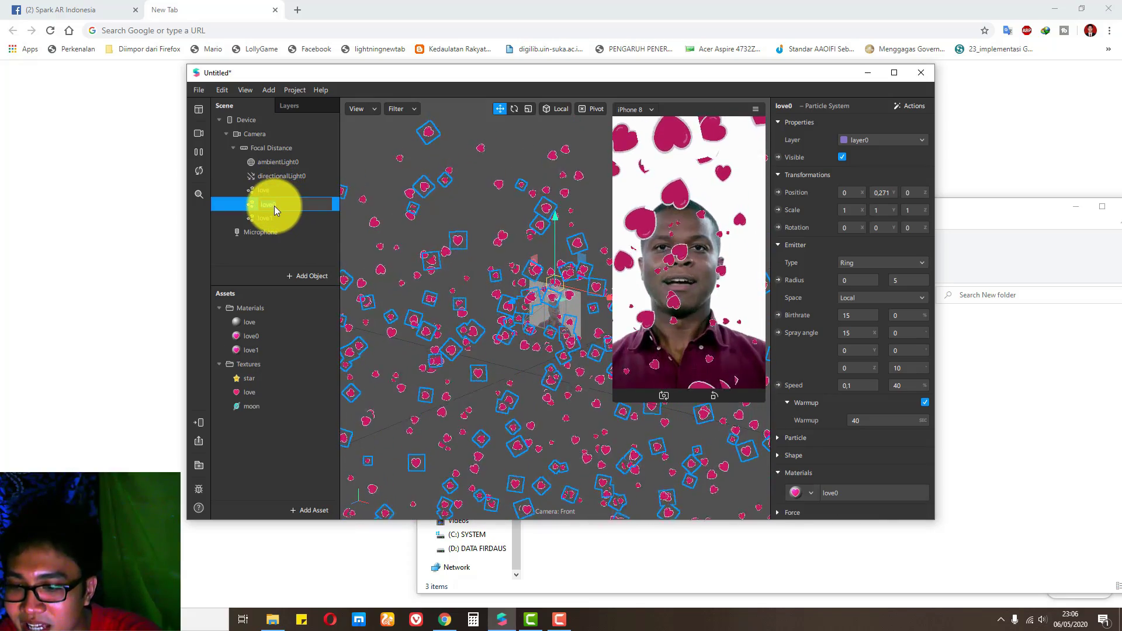
double_click(269, 217)
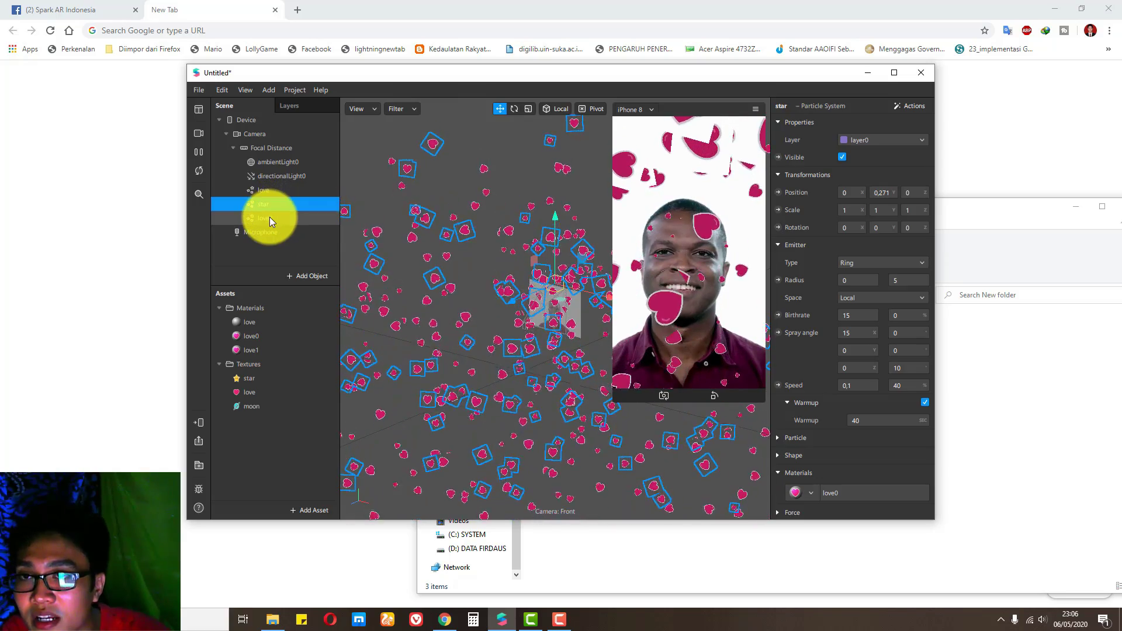
type("moon")
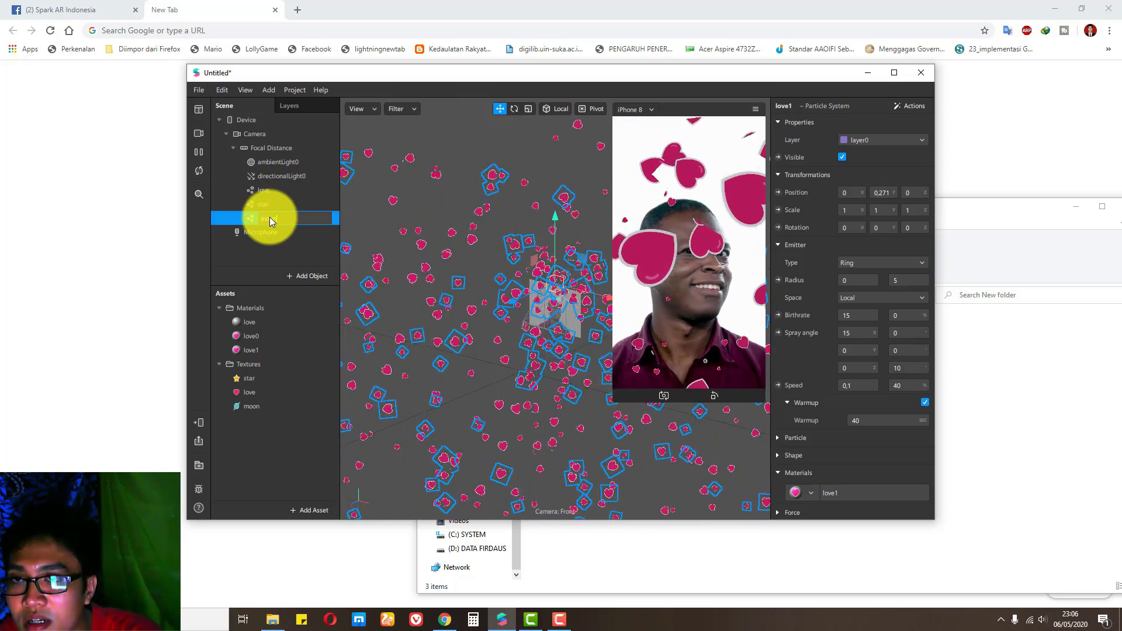
left_click(272, 205)
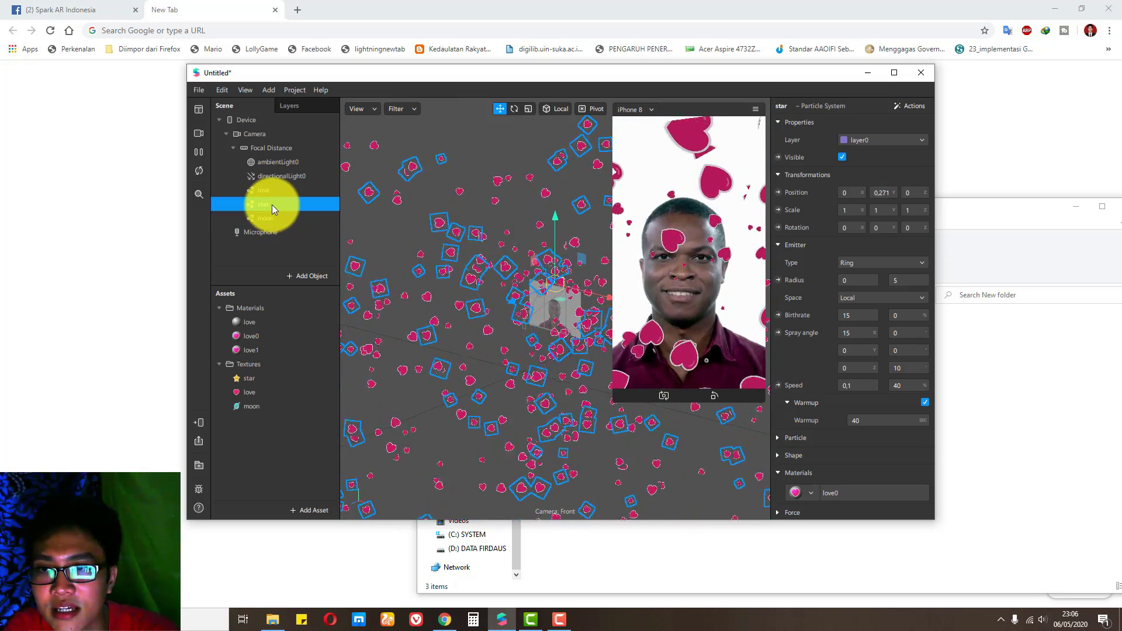
Step: Rename the duplicated materials love0 and love1 as star and moon
double_click(264, 336)
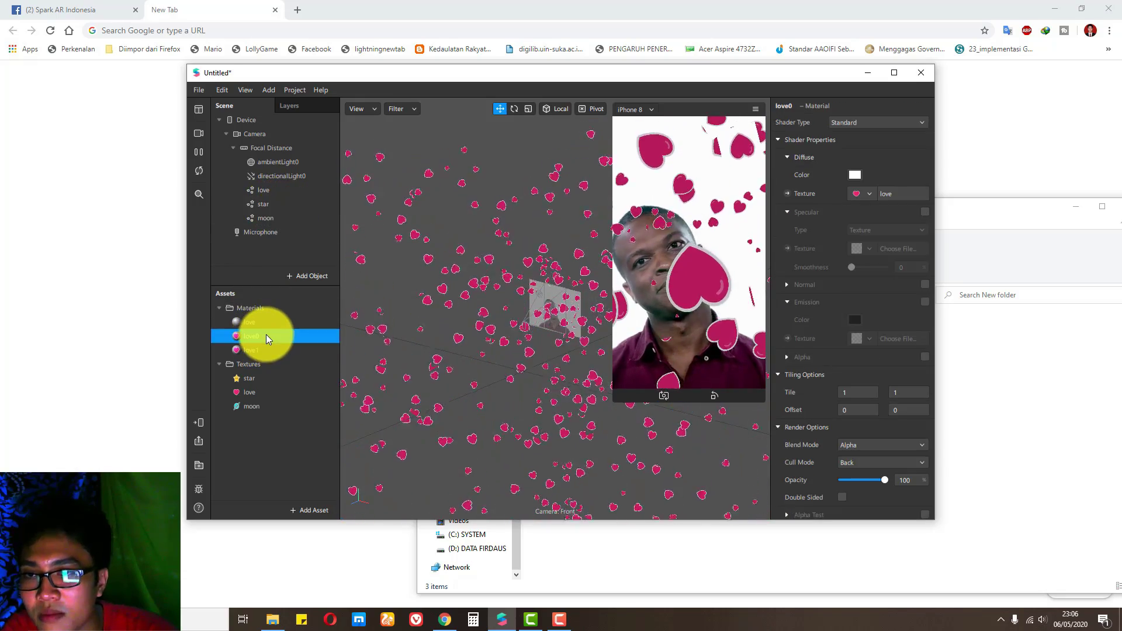
type("star")
key("Return")
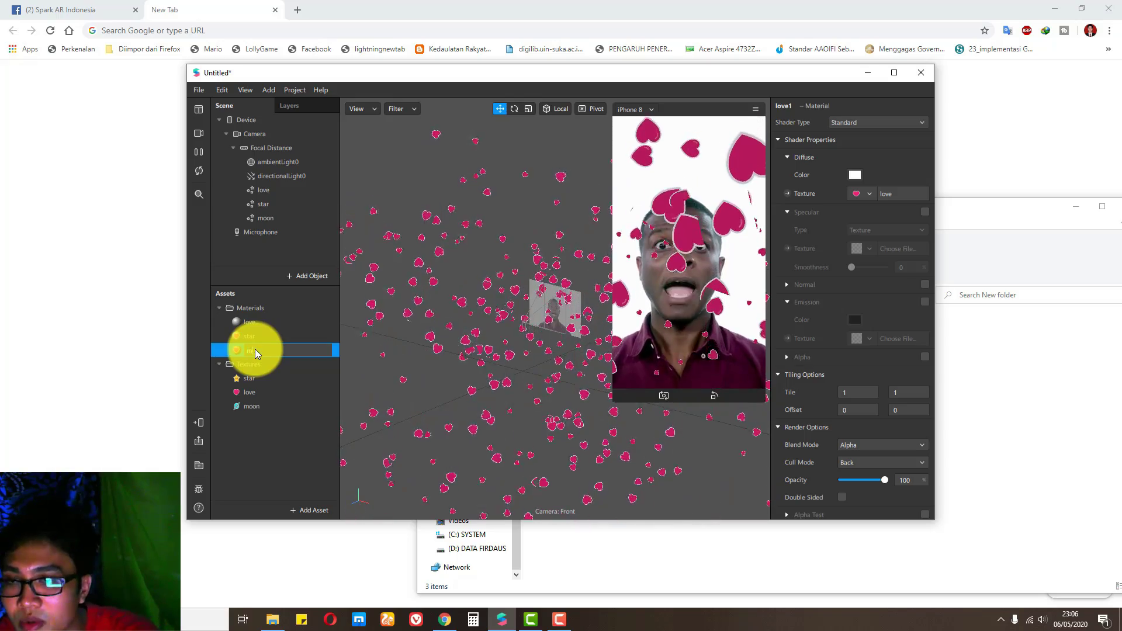
type("moon")
key("Return")
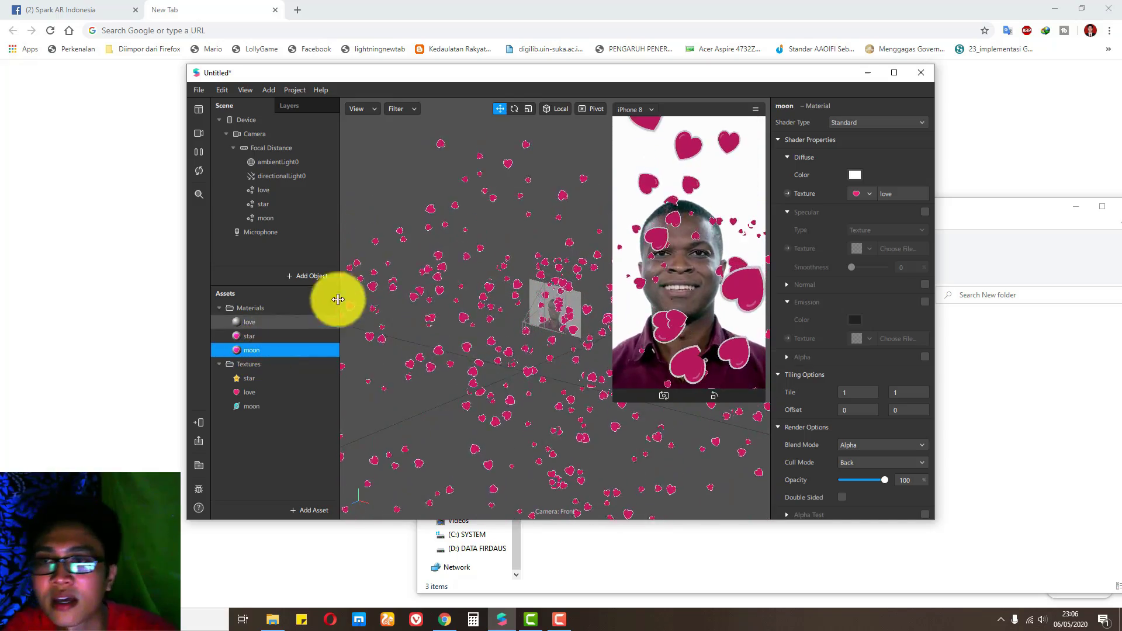
Step: Assign the star material to the star particle emitter
left_click(278, 203)
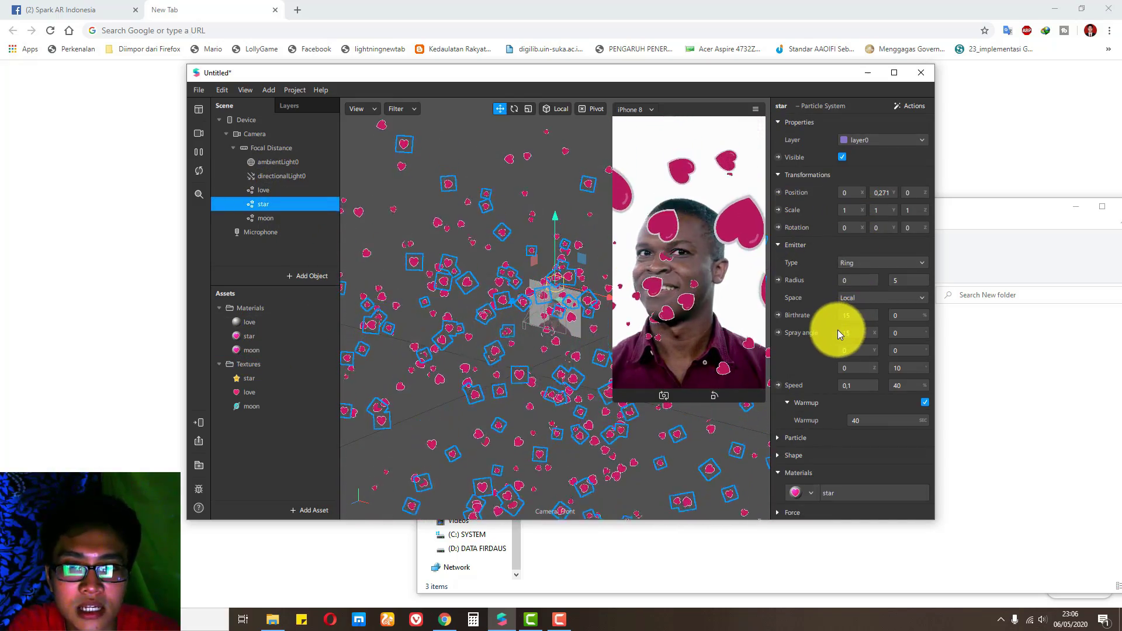
scroll(837, 332, "down", 1)
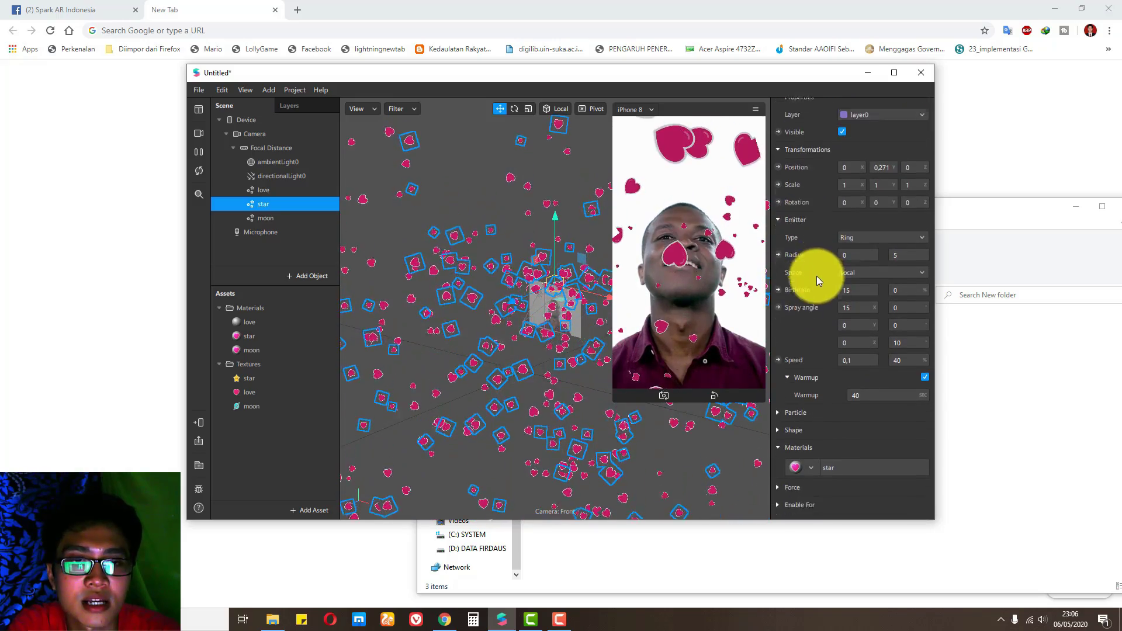
scroll(818, 287, "down", 1)
left_click(803, 442)
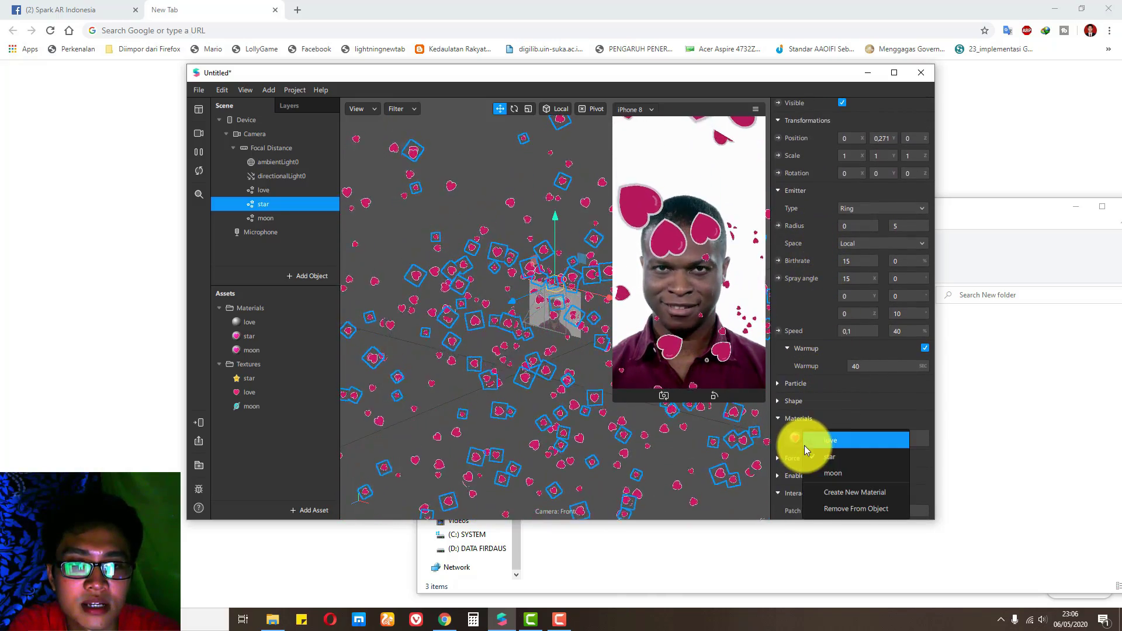
left_click(846, 455)
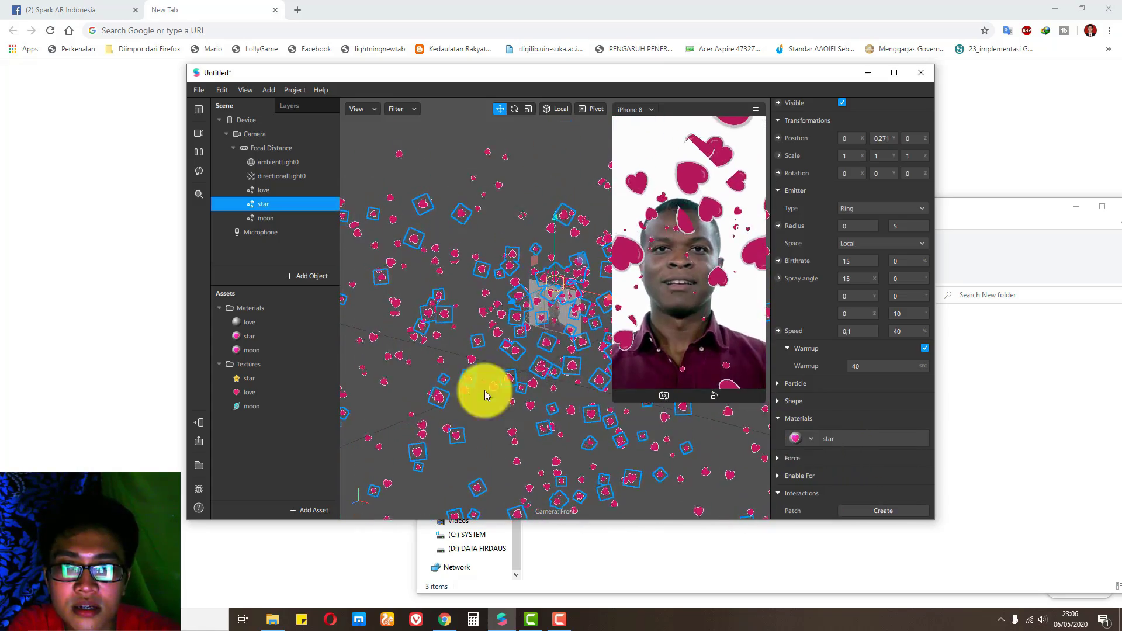
left_click(795, 438)
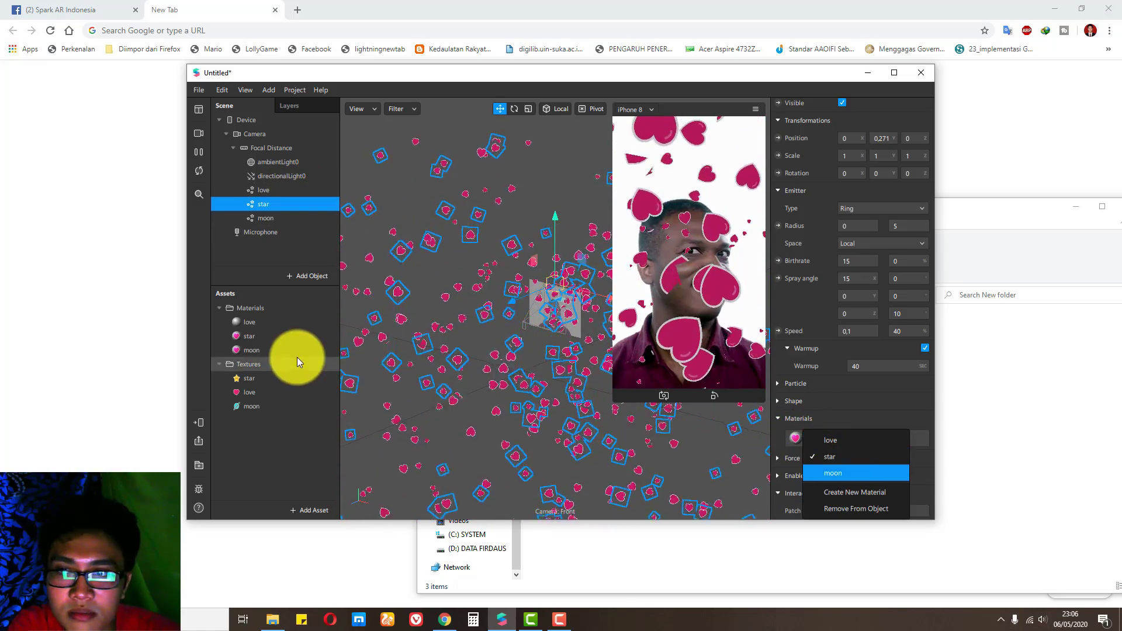
Step: Set the star material's diffuse texture to star and the moon material's diffuse texture to moon
left_click(271, 338)
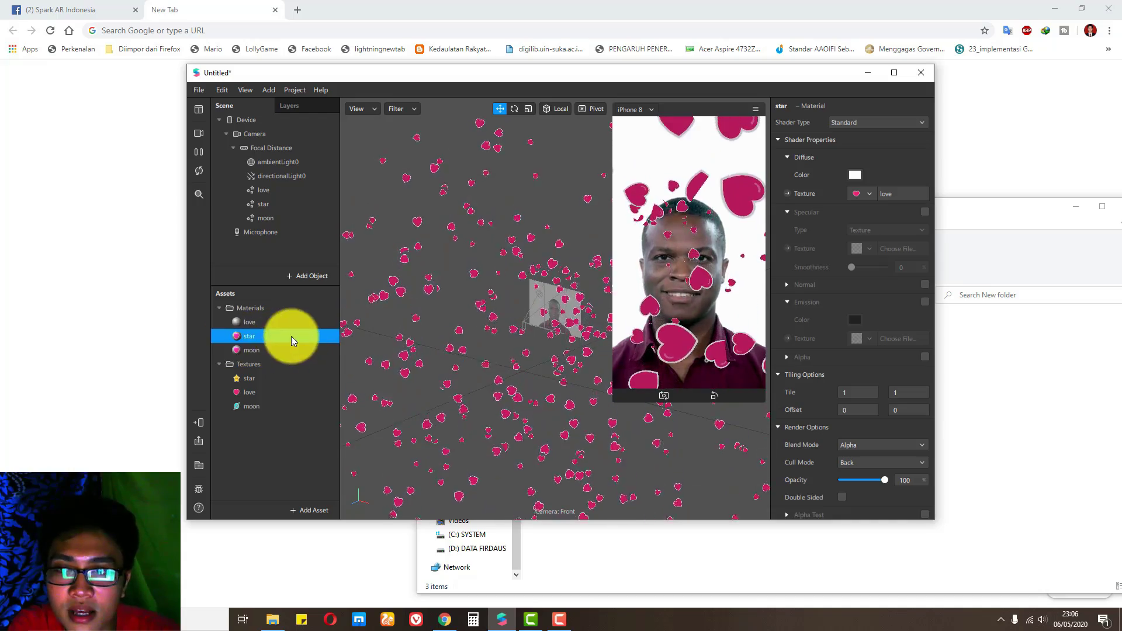
left_click(866, 194)
left_click(861, 213)
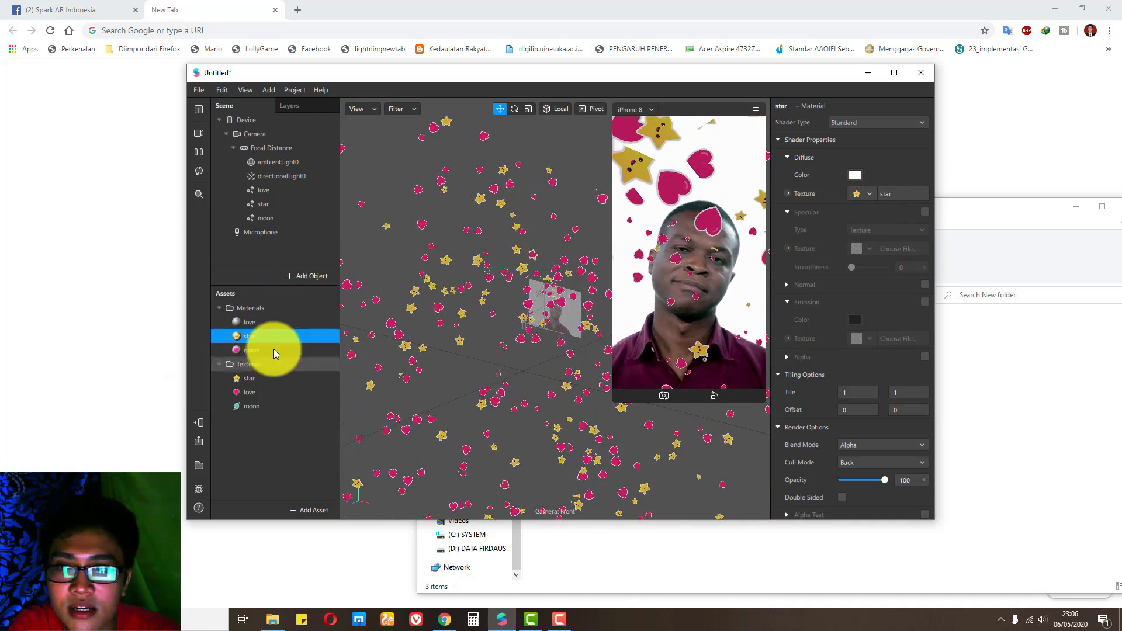
left_click(281, 350)
left_click(863, 194)
left_click(858, 216)
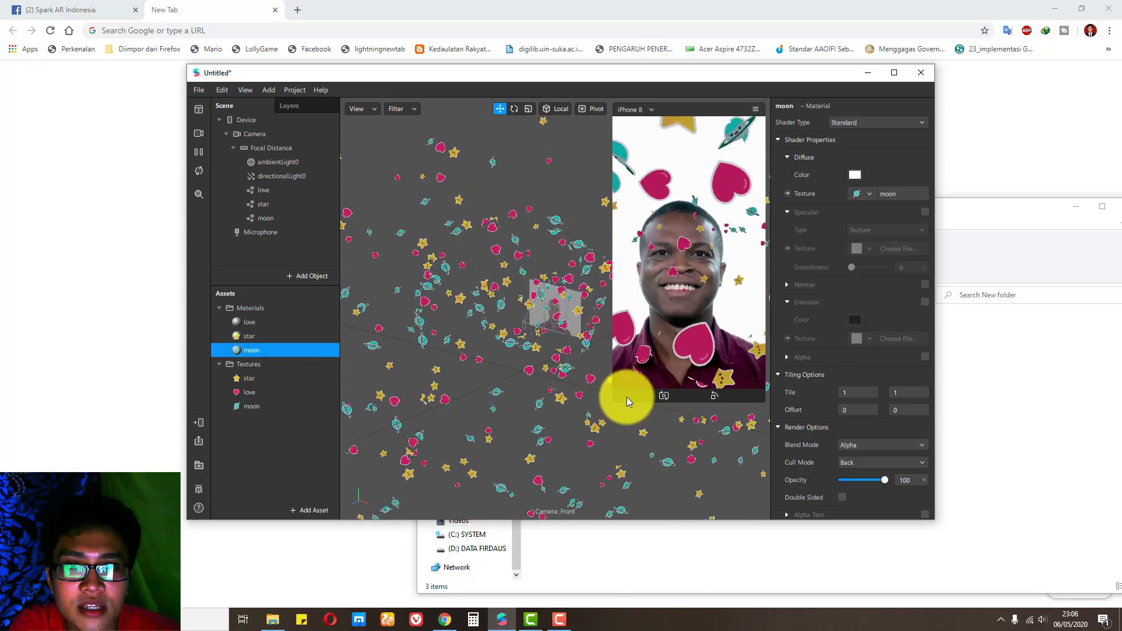
Step: Resize the device preview to examine the mixed heart, star and planet particles
left_click_drag(613, 395, 567, 399)
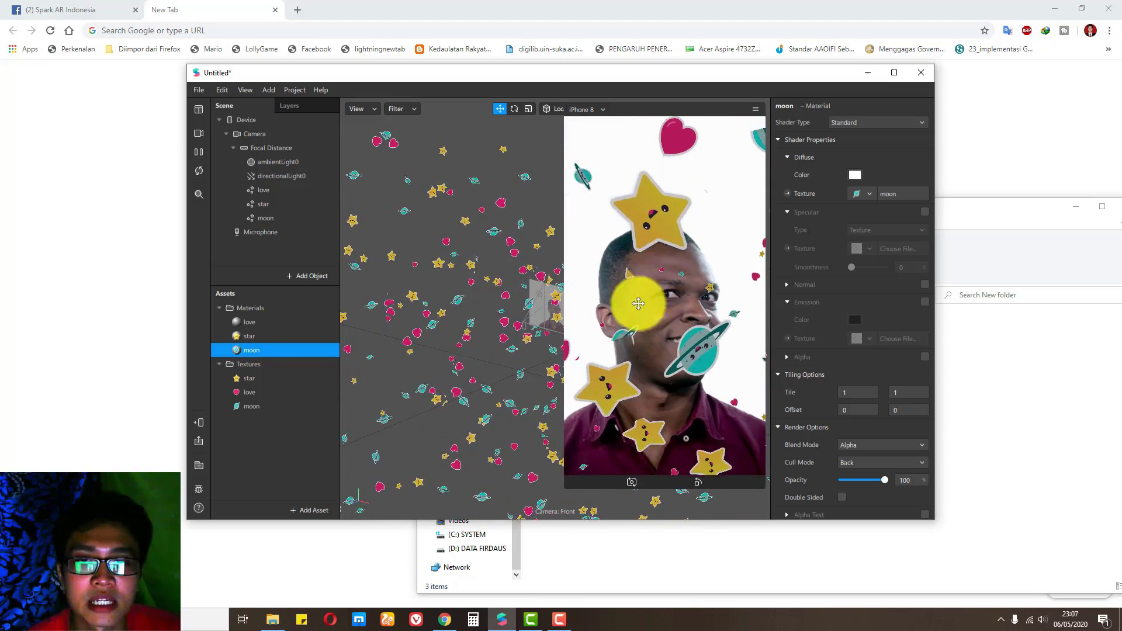
left_click_drag(606, 454, 634, 405)
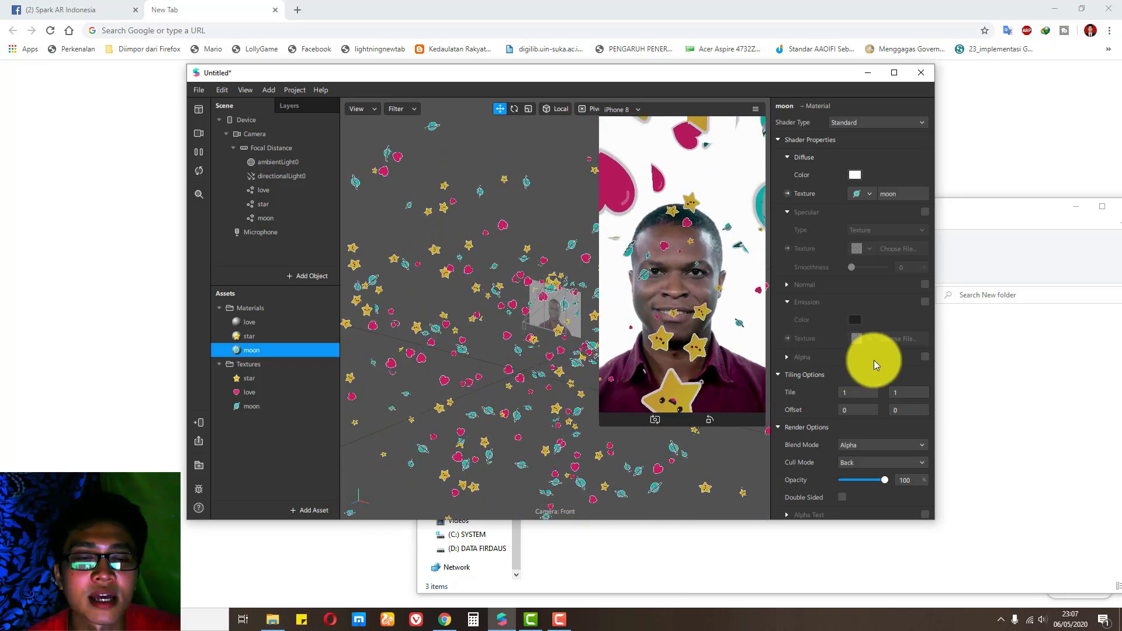
scroll(865, 372, "down", 2)
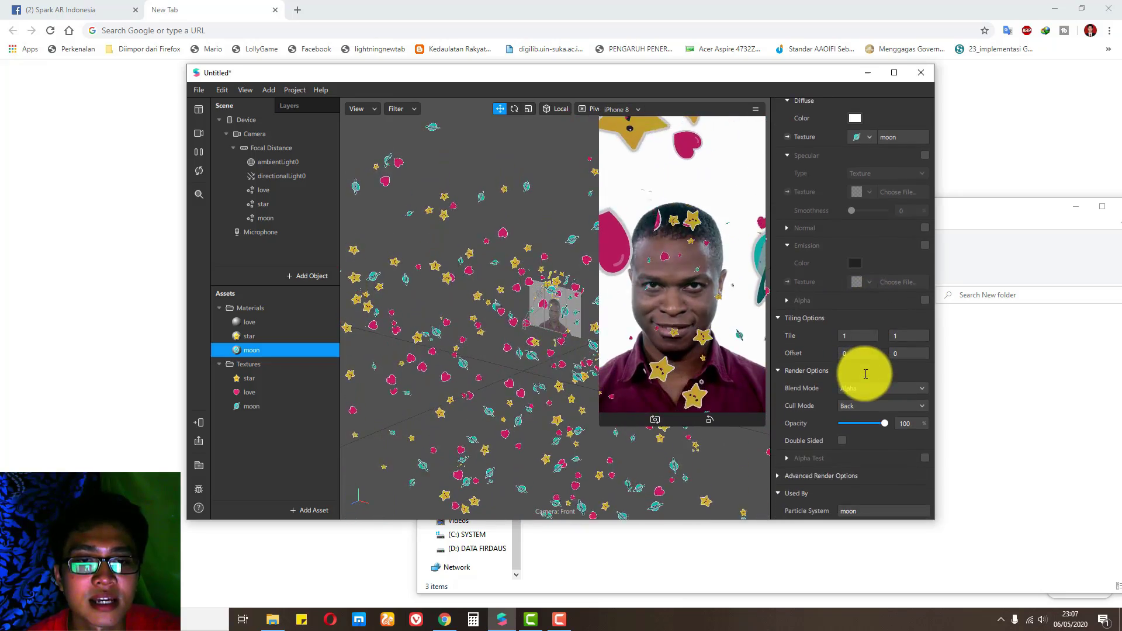
left_click(261, 191)
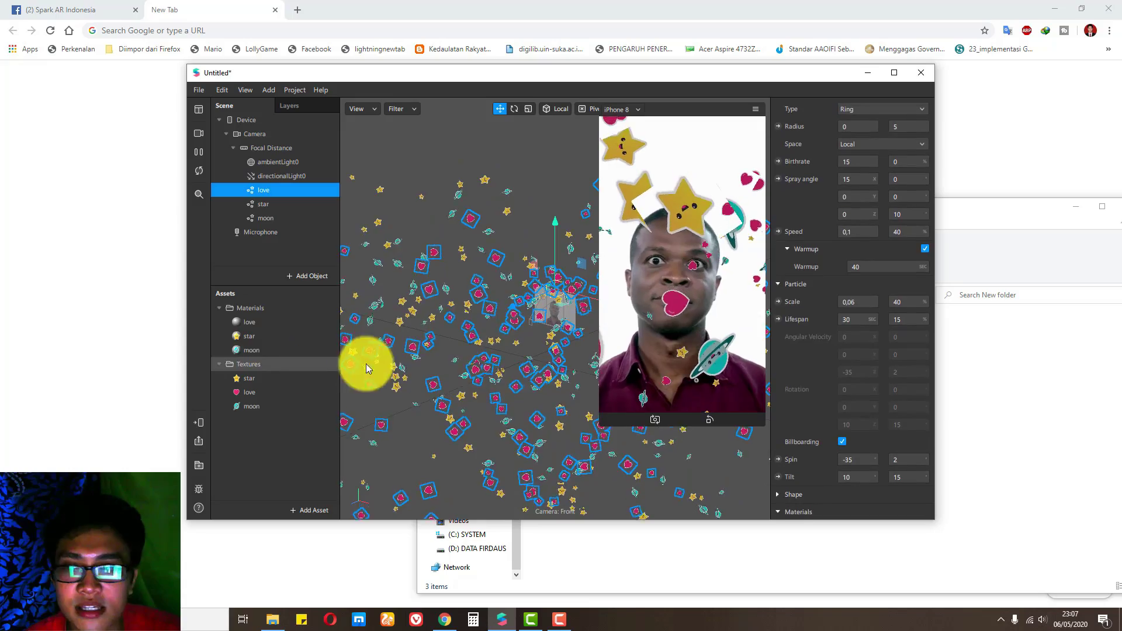
Step: Turn off Use Depth Test and Write to Depth in the love material's advanced render options
left_click(241, 325)
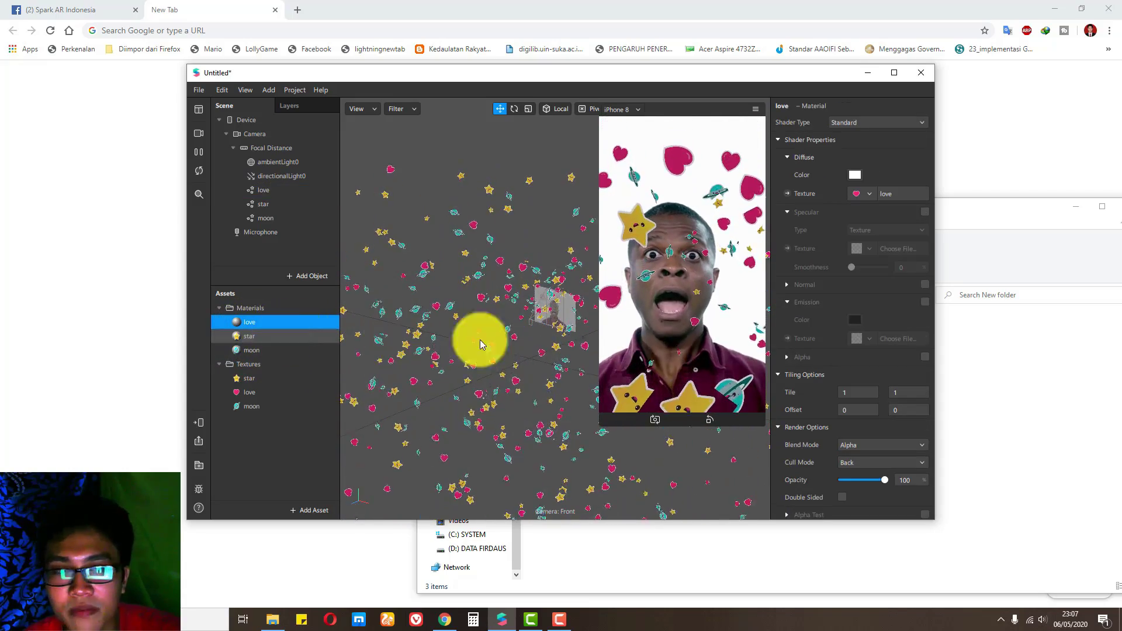
scroll(800, 409, "down", 1)
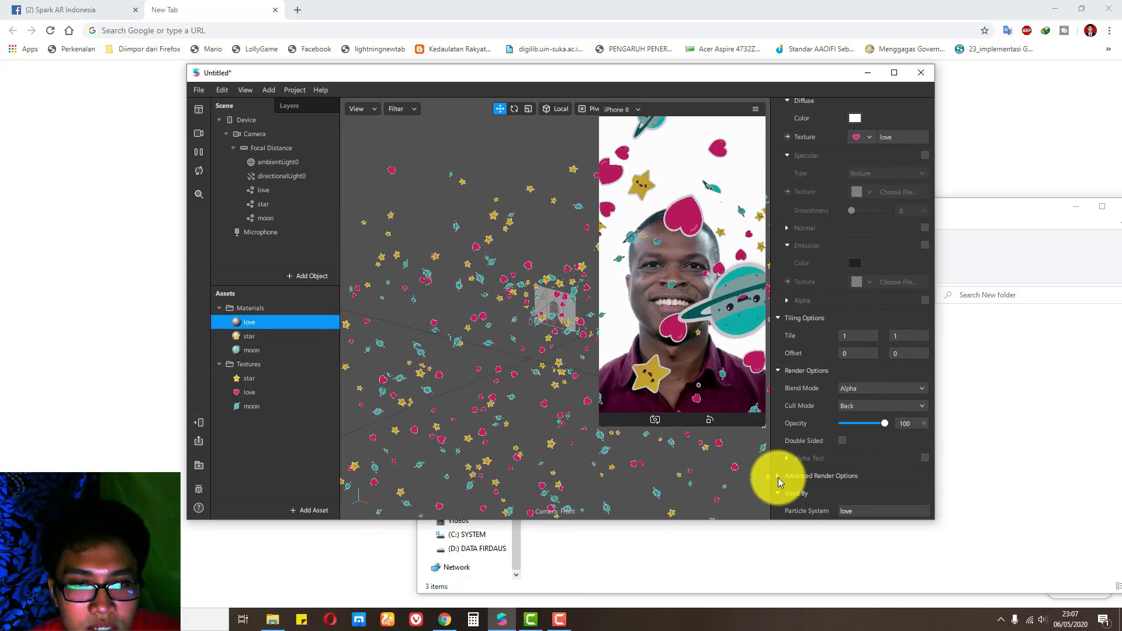
left_click(777, 476)
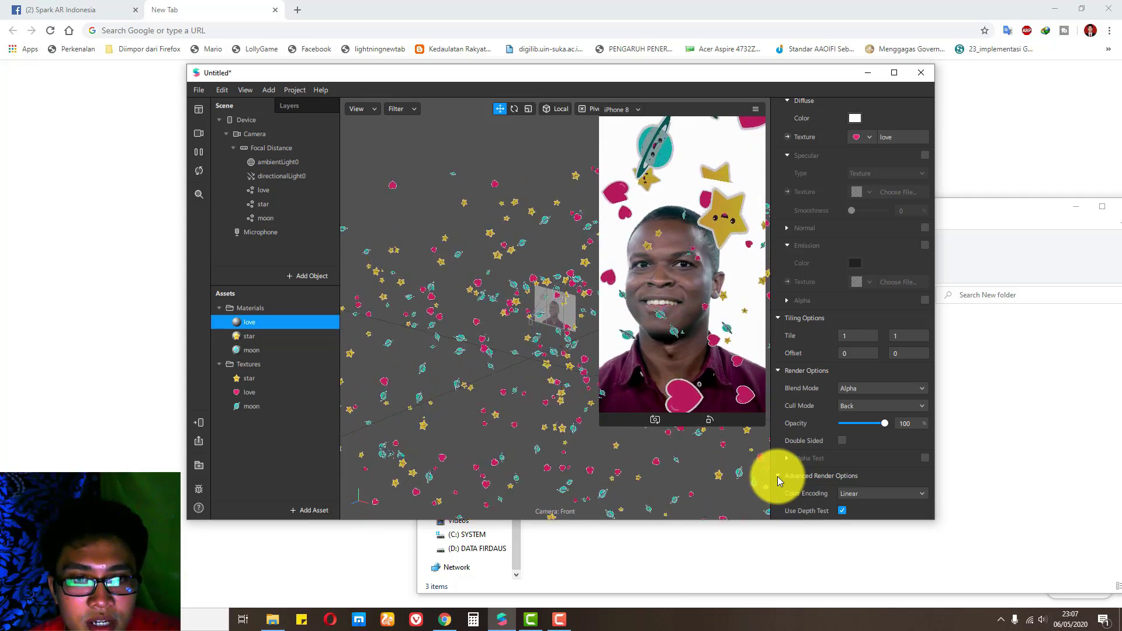
scroll(807, 476, "down", 1)
left_click(842, 458)
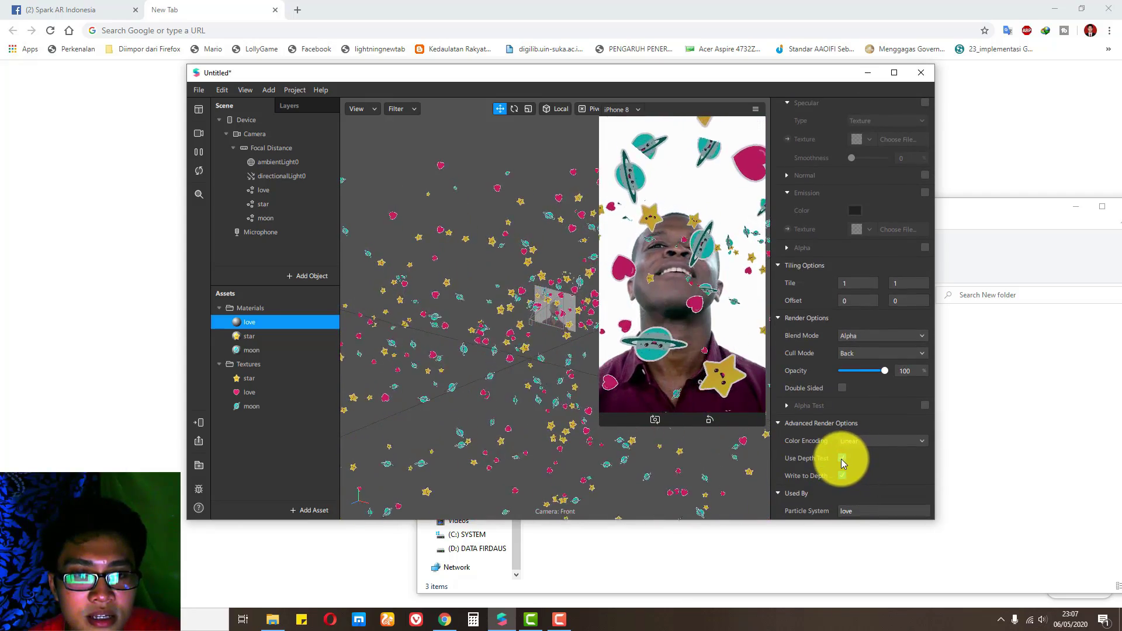
left_click(842, 475)
Step: Turn off Use Depth Test and Write to Depth for the star material
left_click(251, 336)
scroll(801, 465, "down", 1)
left_click(778, 471)
scroll(818, 465, "down", 1)
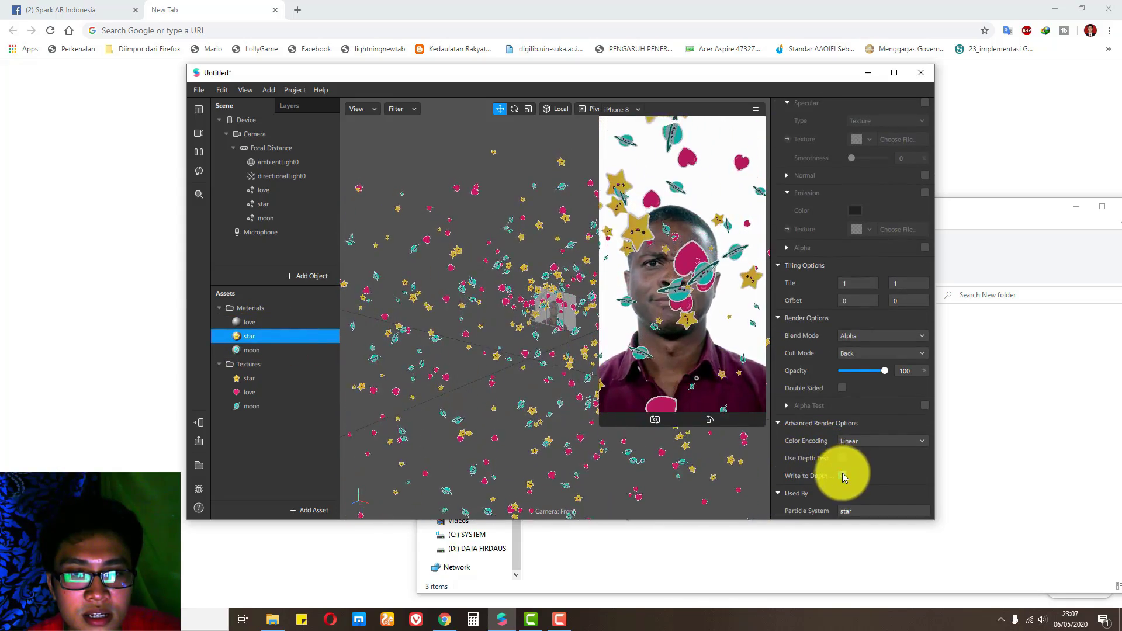
Step: Disable the moon material's depth test and depth writing in its advanced render options
left_click(244, 349)
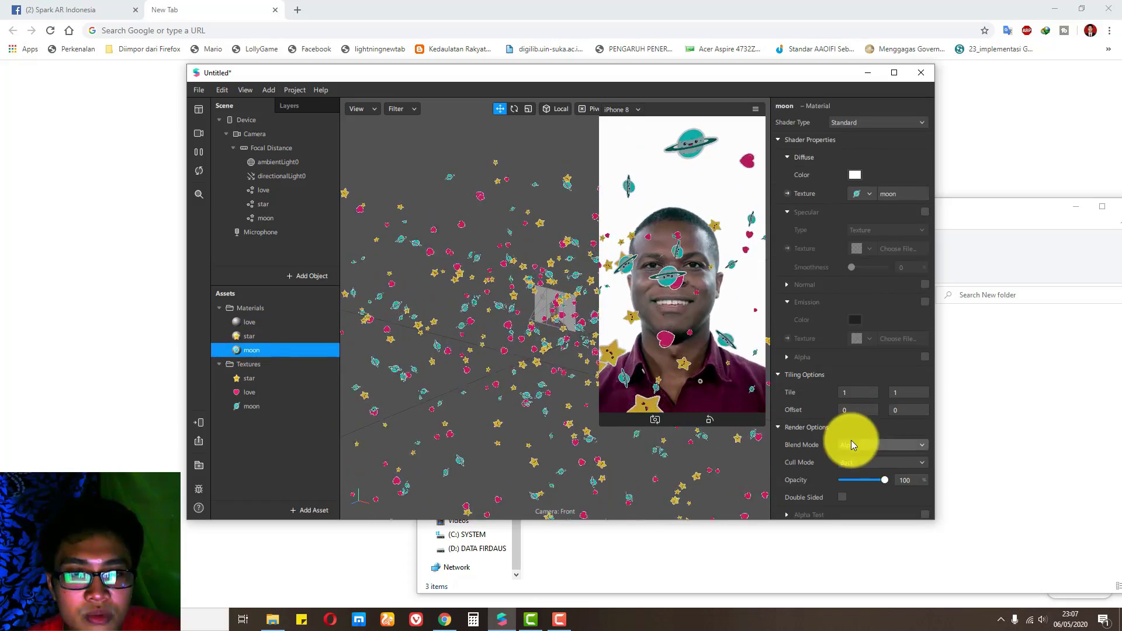
scroll(842, 444, "down", 2)
left_click(778, 477)
scroll(819, 479, "down", 1)
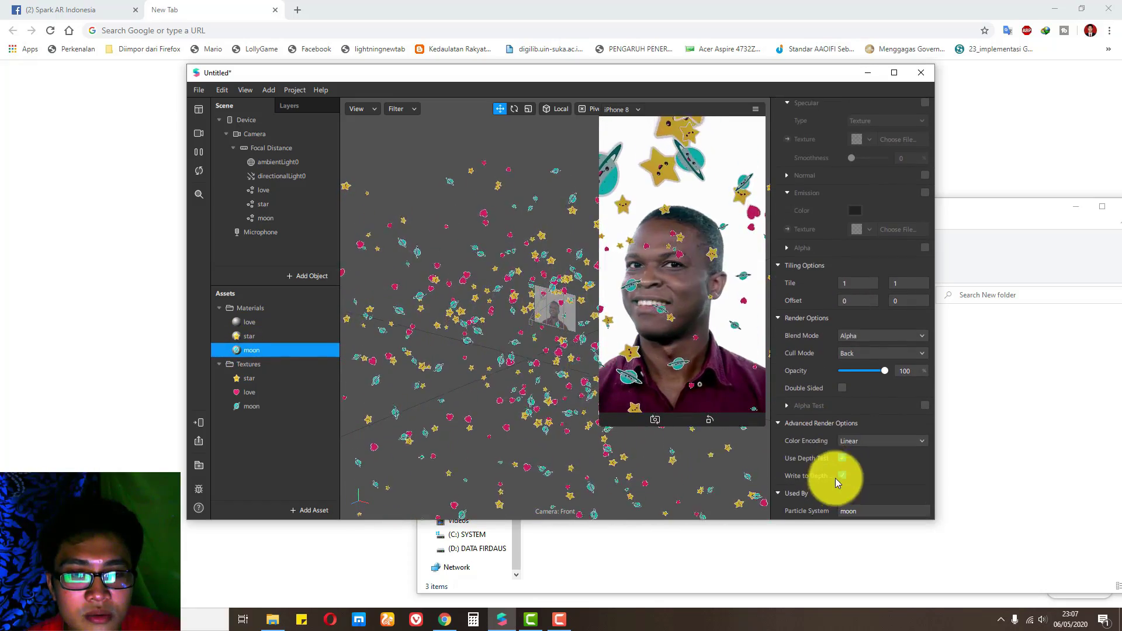
left_click(842, 459)
left_click(842, 476)
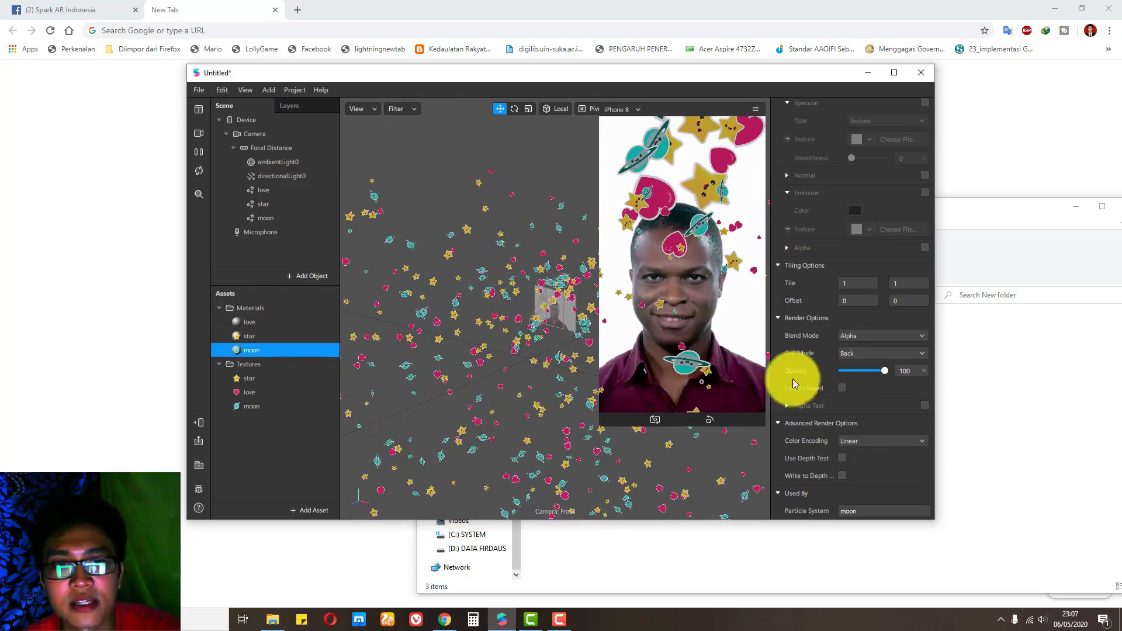
Step: Lower the moon material's opacity slightly, and set the opacity to 78% for the star material and 79% for the love material
mouse_move(880, 371)
left_mouse_down()
mouse_move(848, 371)
mouse_move(879, 377)
left_mouse_up()
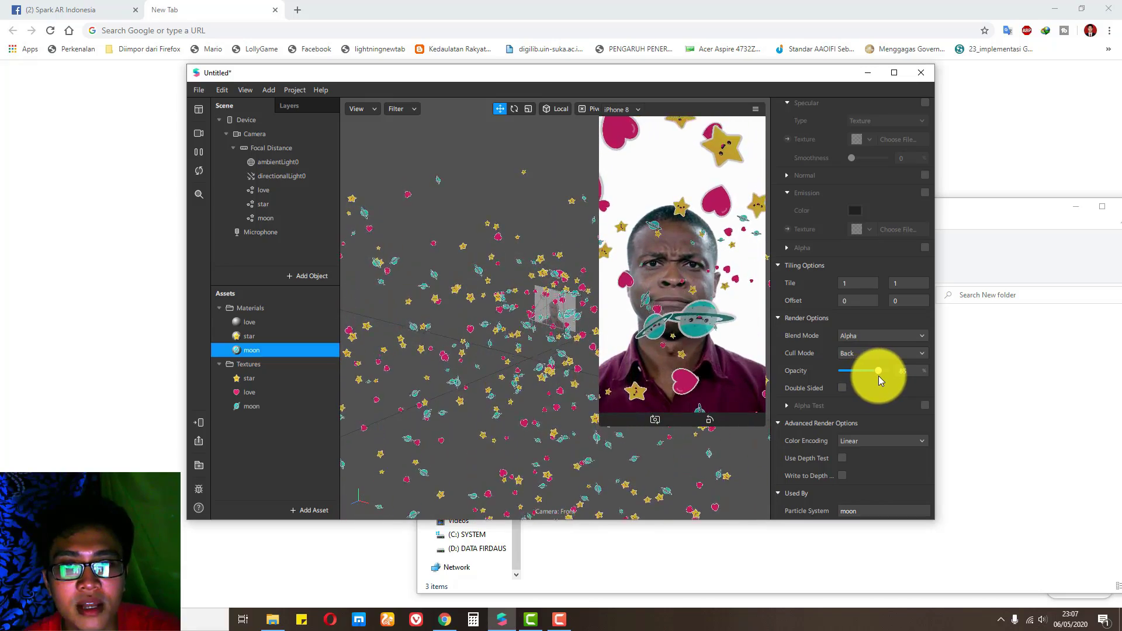
left_click(262, 337)
left_click_drag(885, 480, 876, 480)
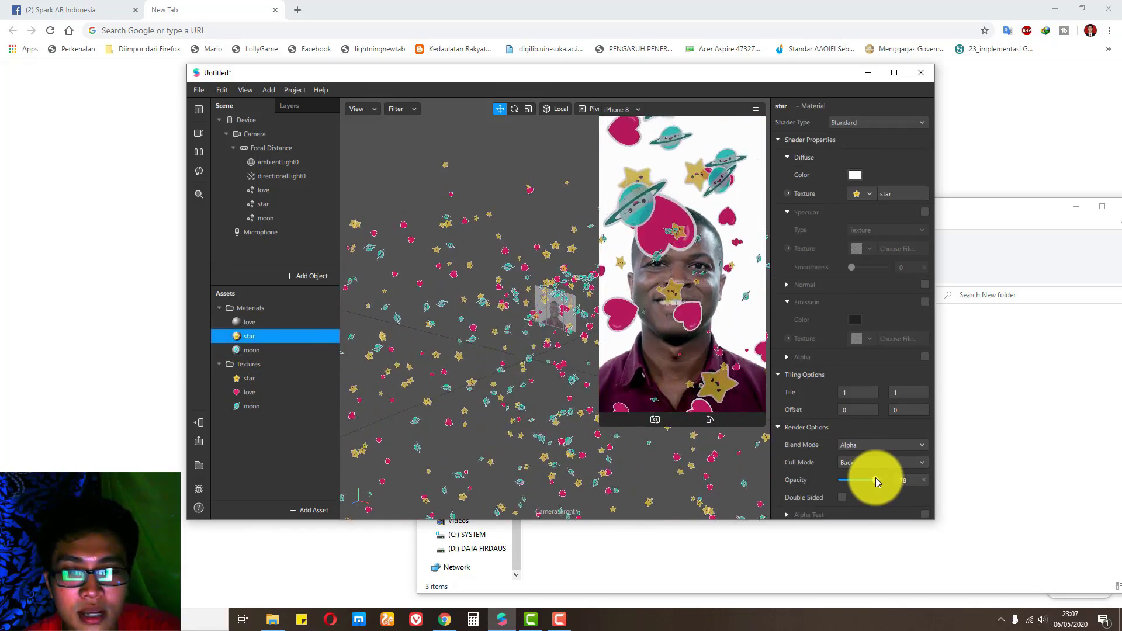
left_click(286, 326)
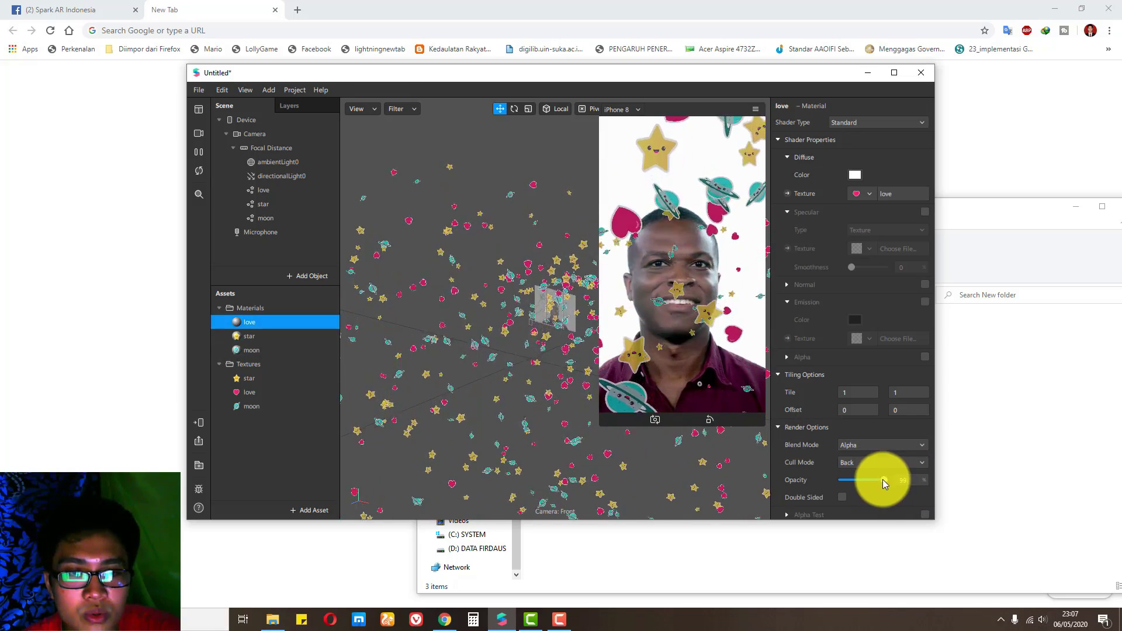
left_click_drag(878, 479, 875, 479)
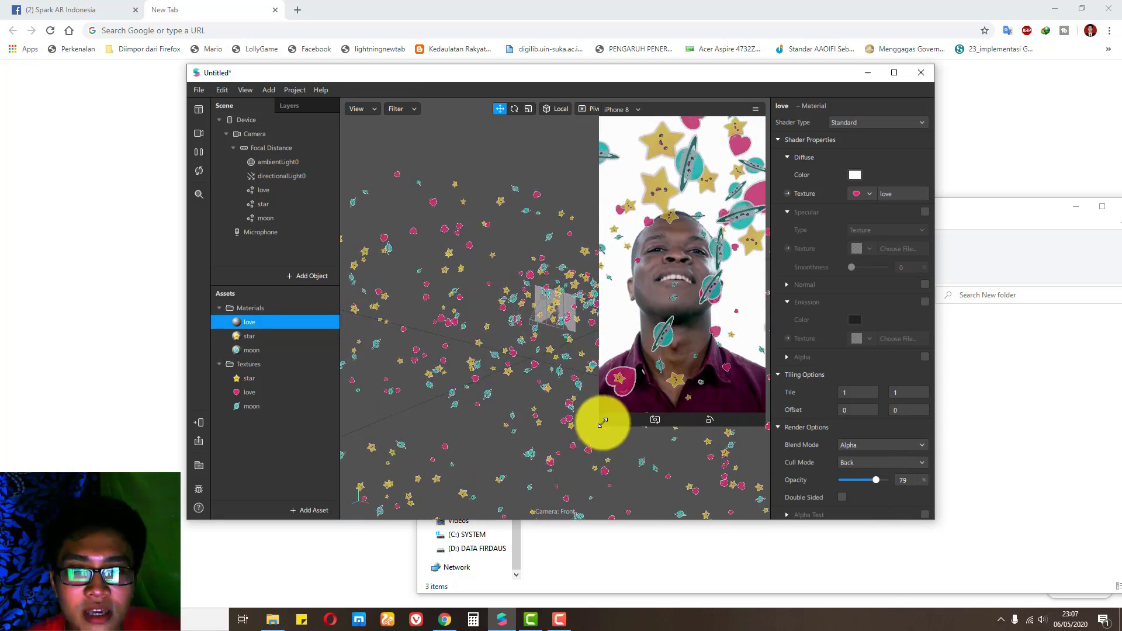
Step: Enlarge the device preview and clear the selection to examine the semi-transparent particles over the face
left_click_drag(603, 422, 553, 465)
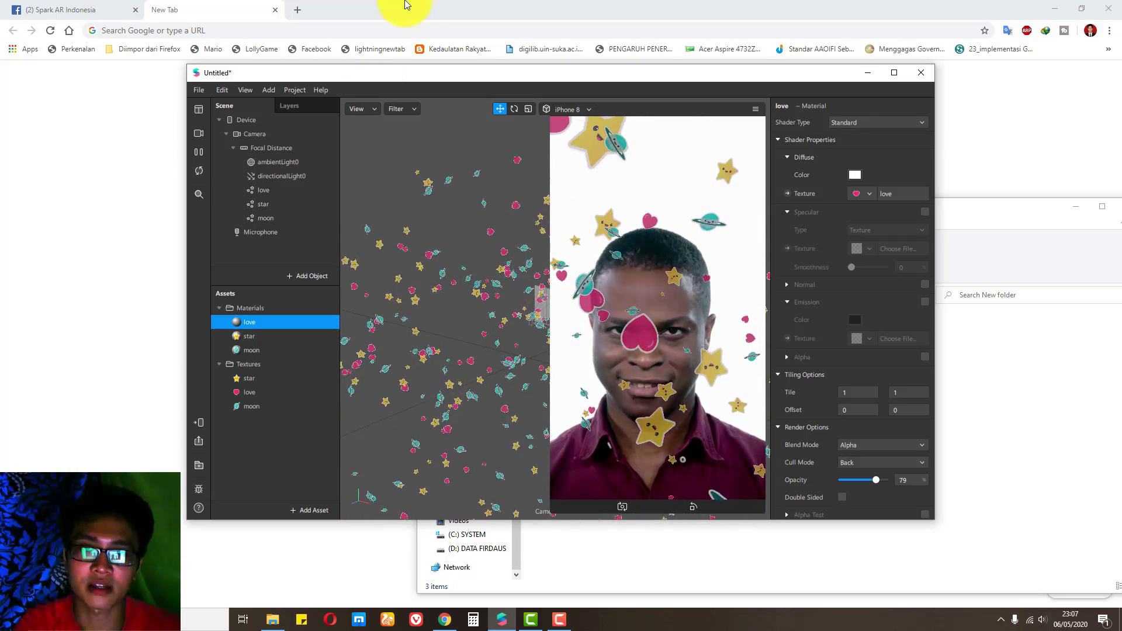
left_click(282, 429)
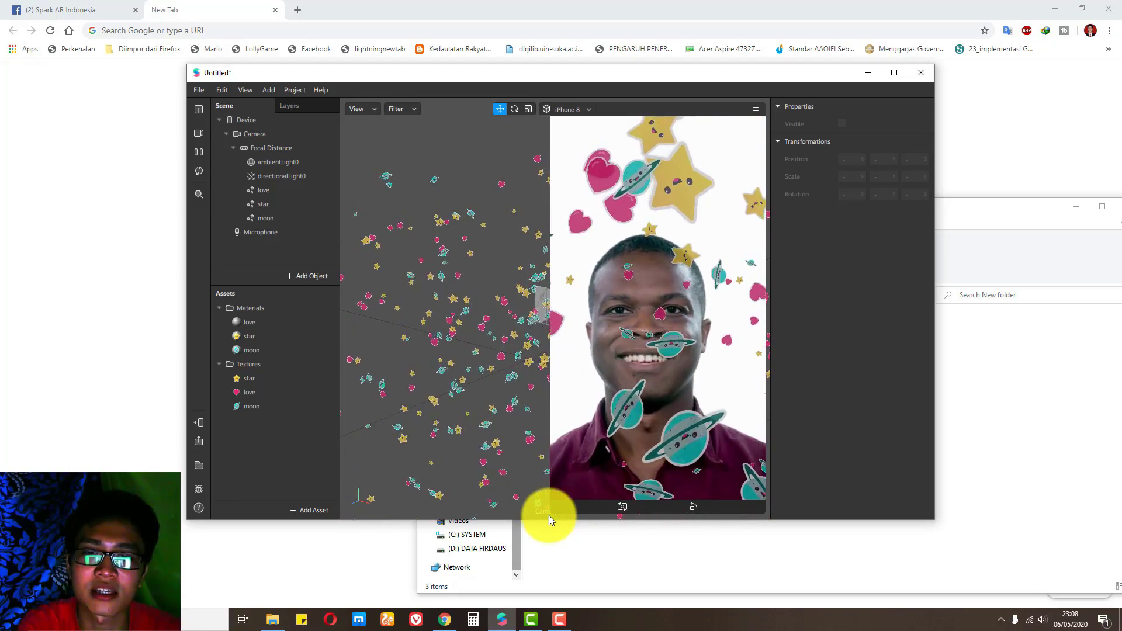
left_click(559, 620)
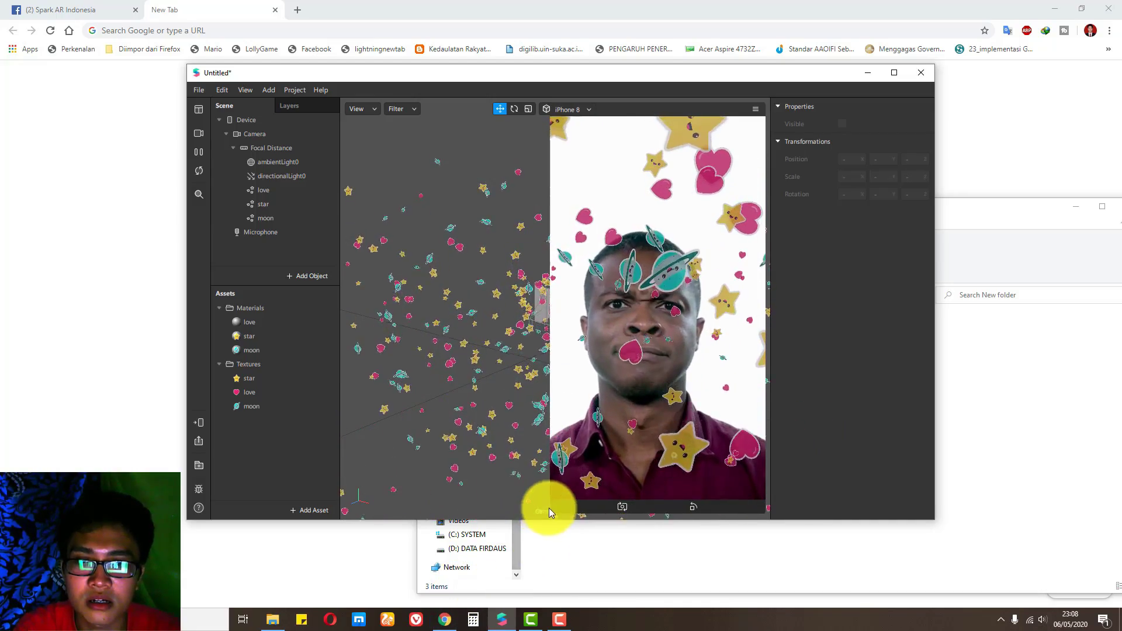
Step: Shrink the device preview slightly and save the project as "efek partikel baru" in the "edit utk spark ar" folder
left_click_drag(553, 510, 574, 448)
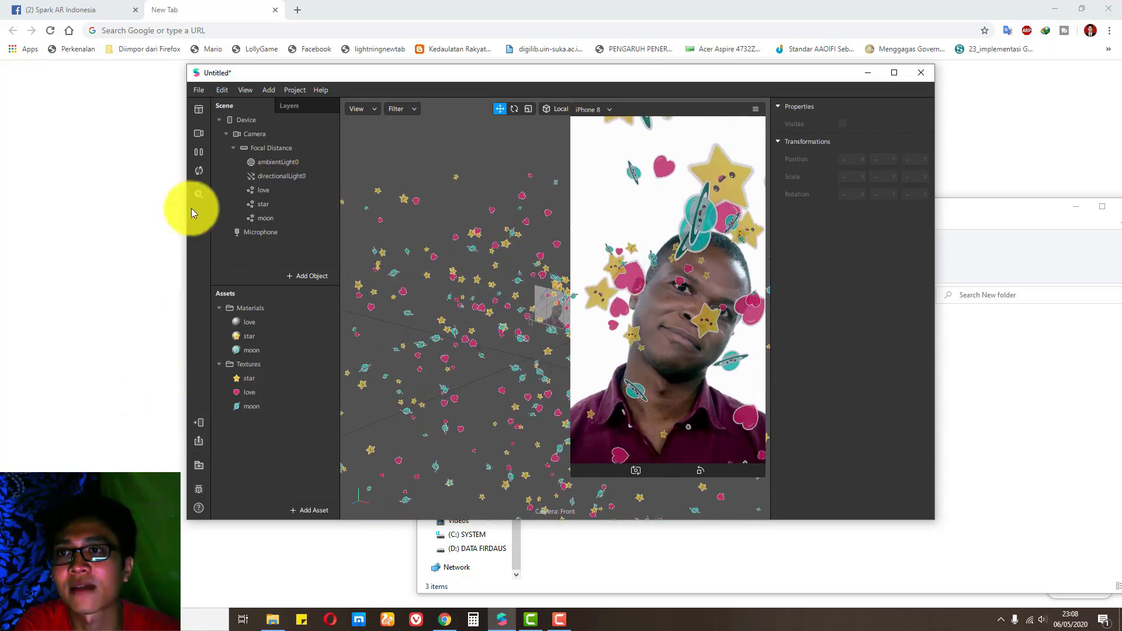
left_click(200, 90)
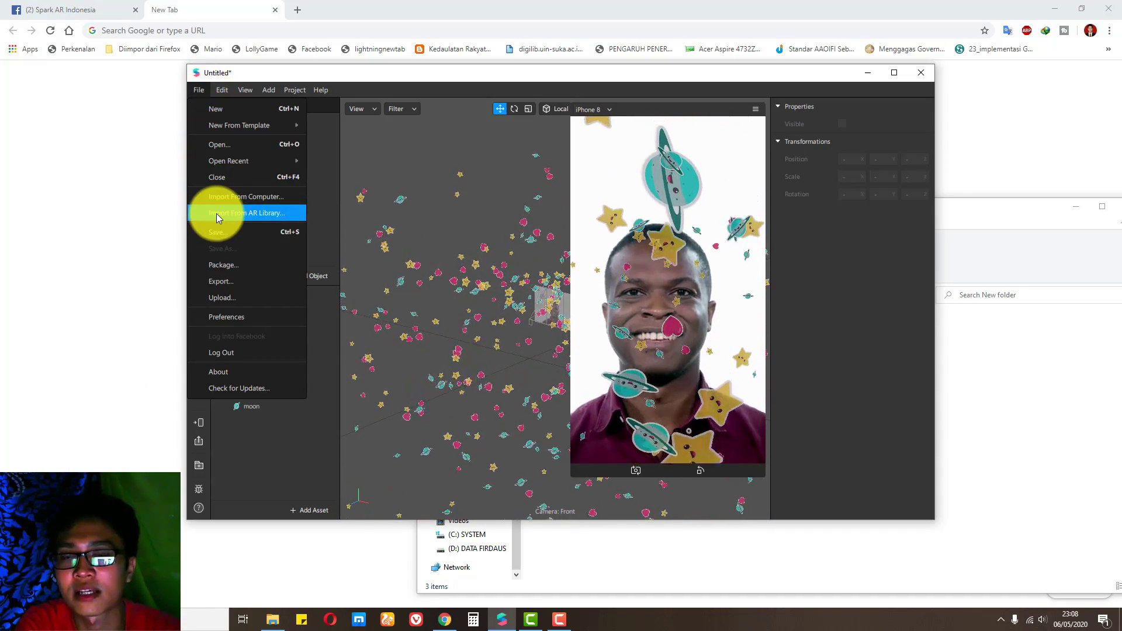
left_click(251, 233)
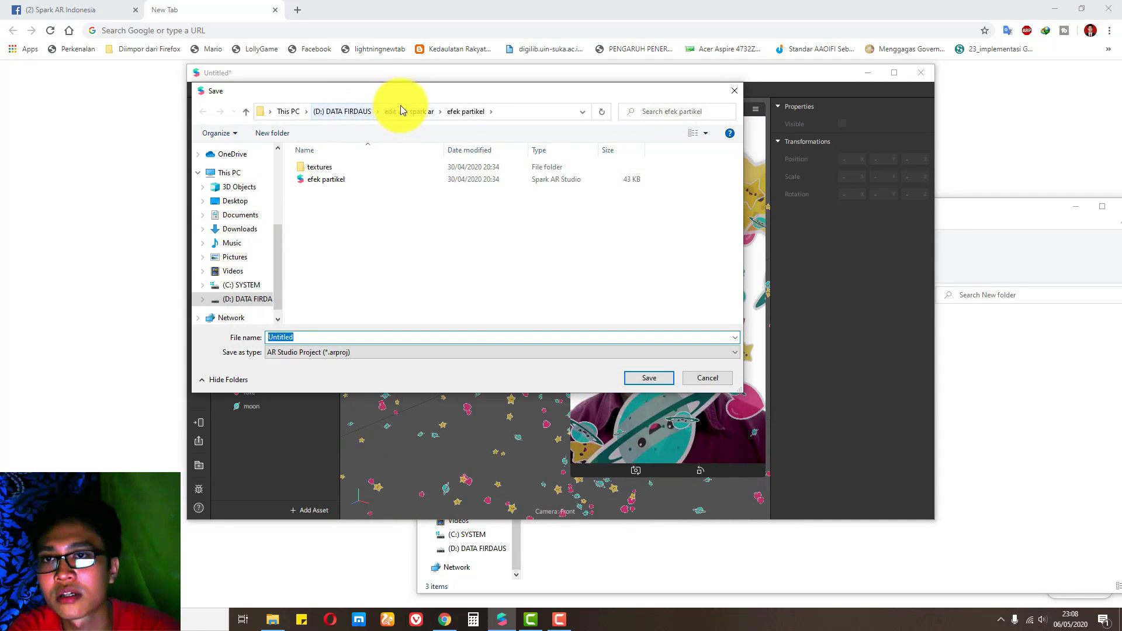
left_click(401, 112)
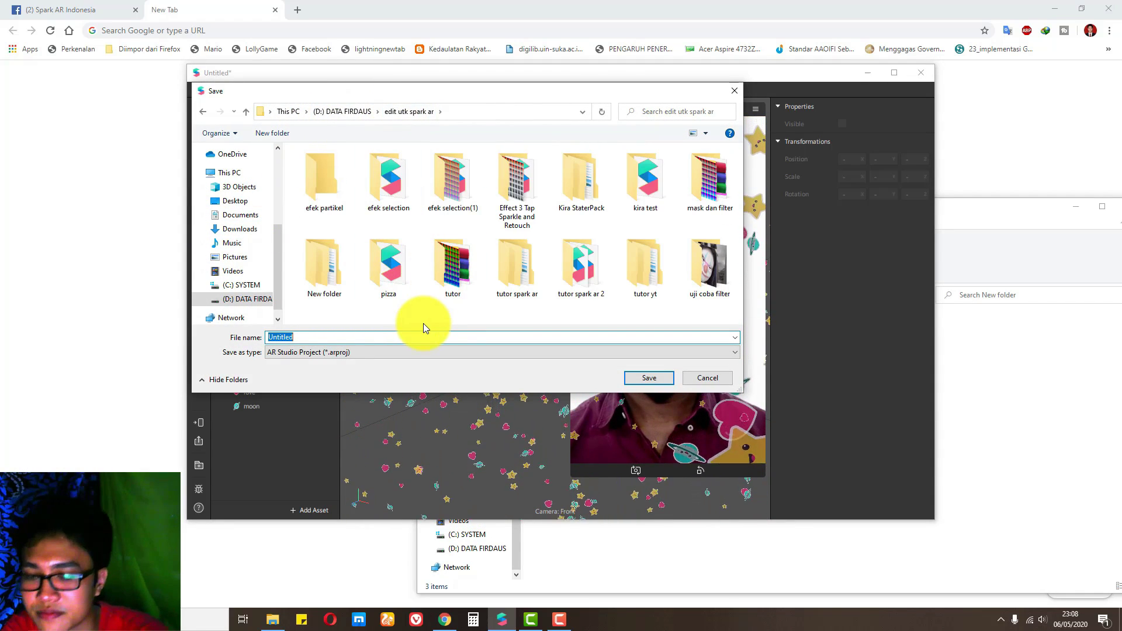
type("efek partikel baru")
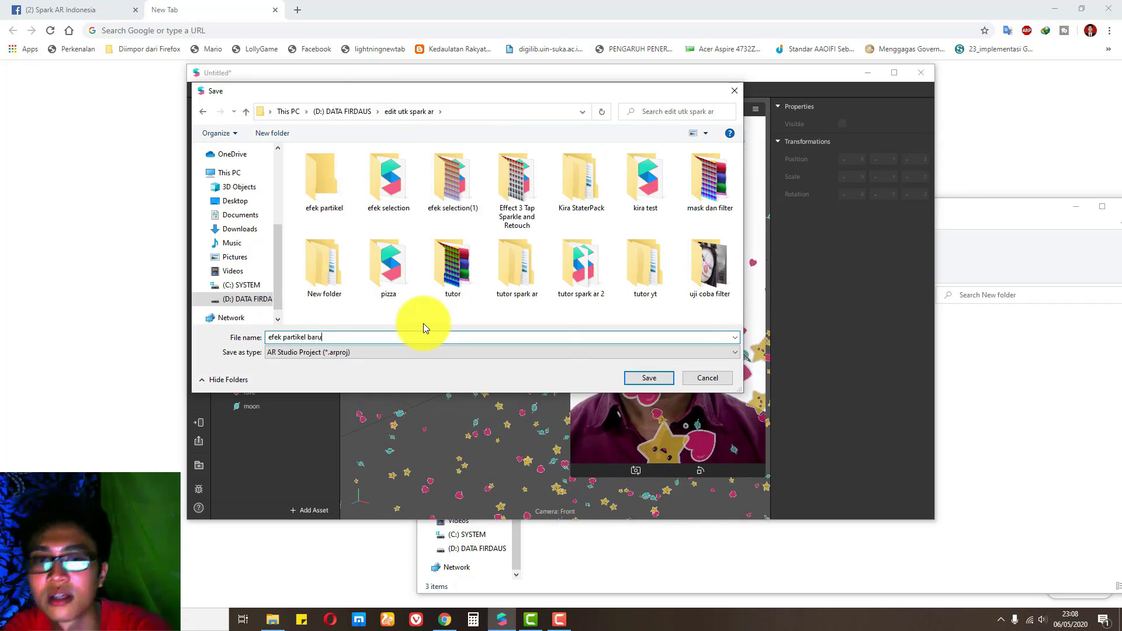
key("Return")
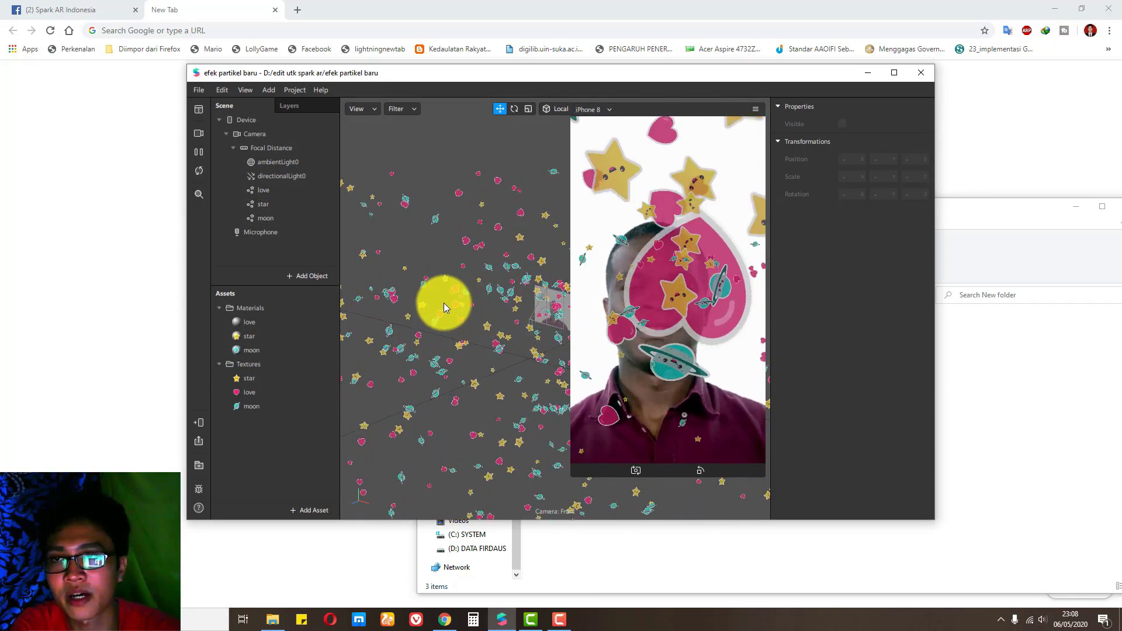
Step: Export the effect file as "efek partikel baru" to the "edit utk spark ar" folder through Upload Effect, and dismiss the upload without publishing
left_click(201, 87)
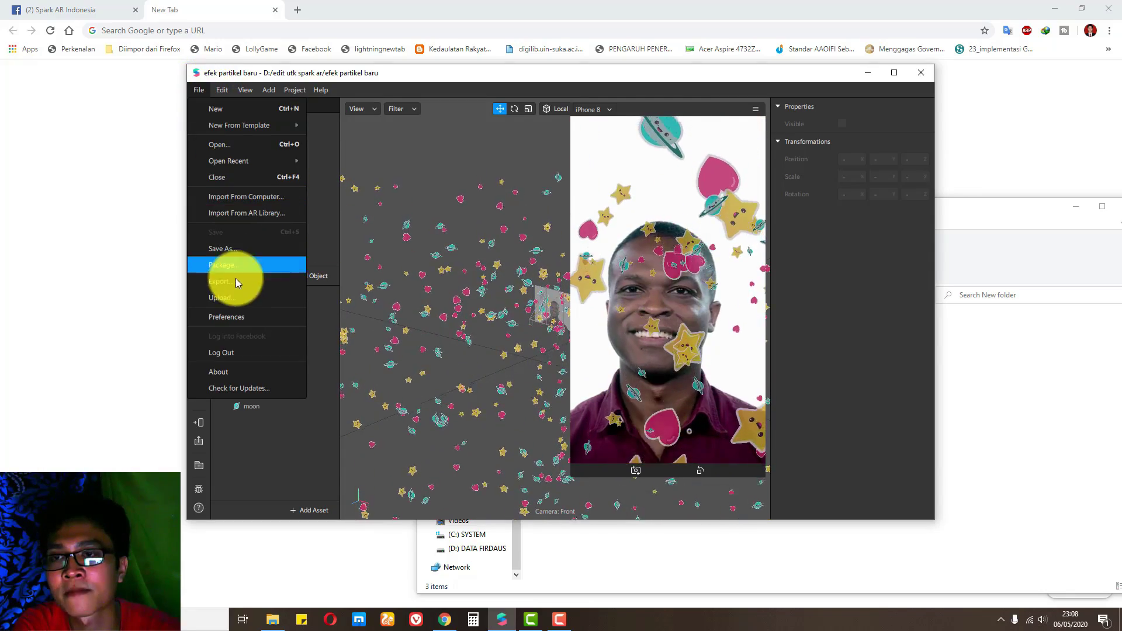
left_click(234, 298)
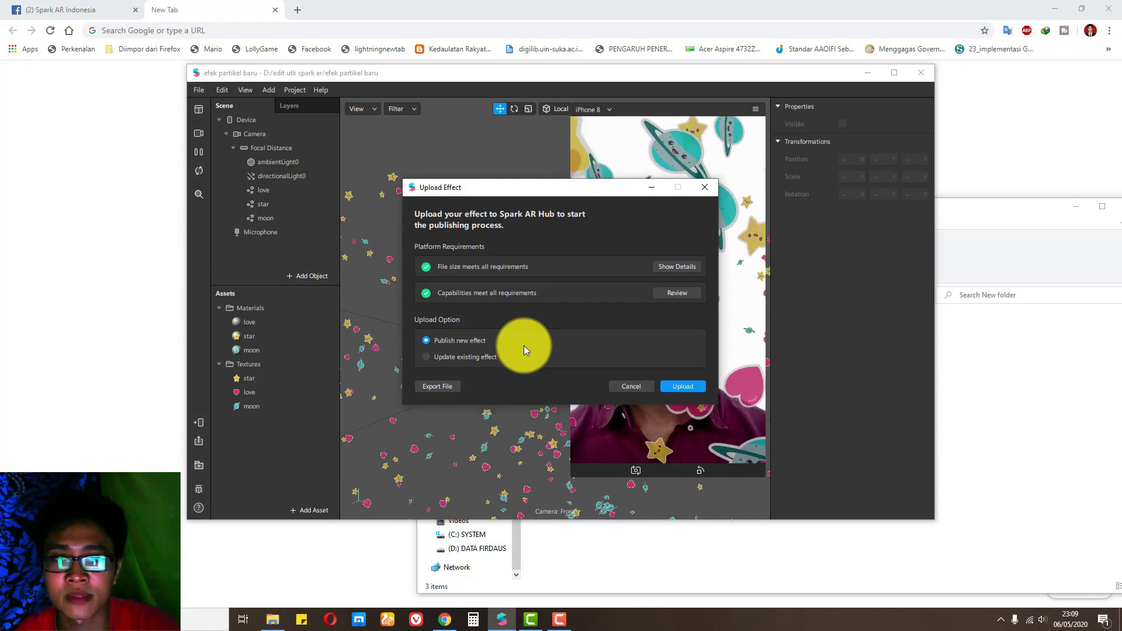
left_click(450, 383)
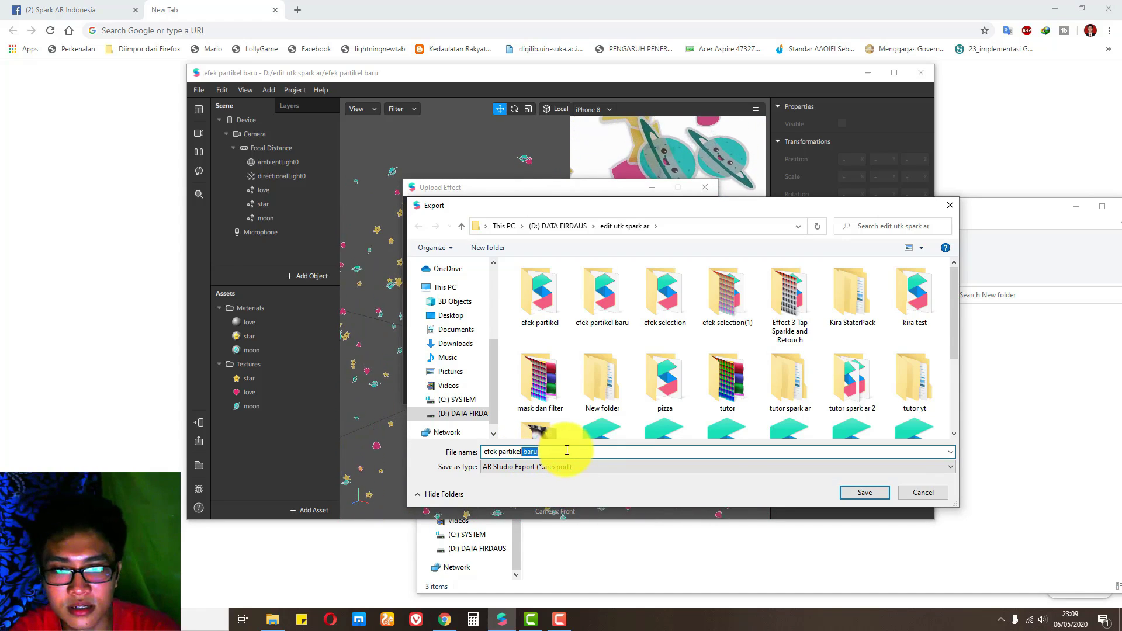
left_click(867, 493)
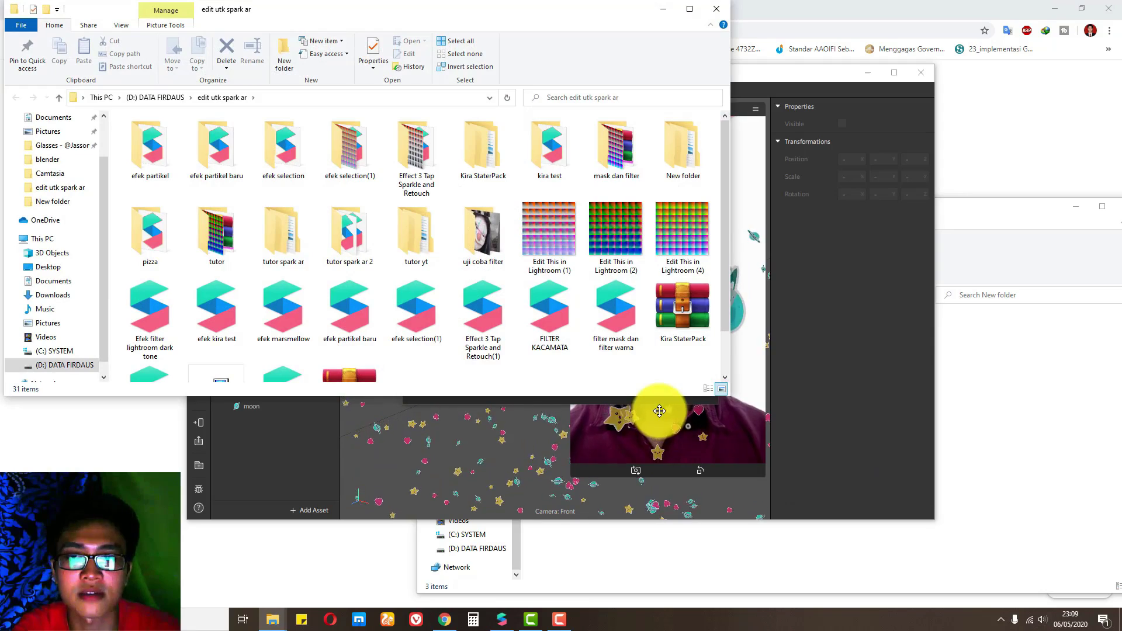
left_click(717, 9)
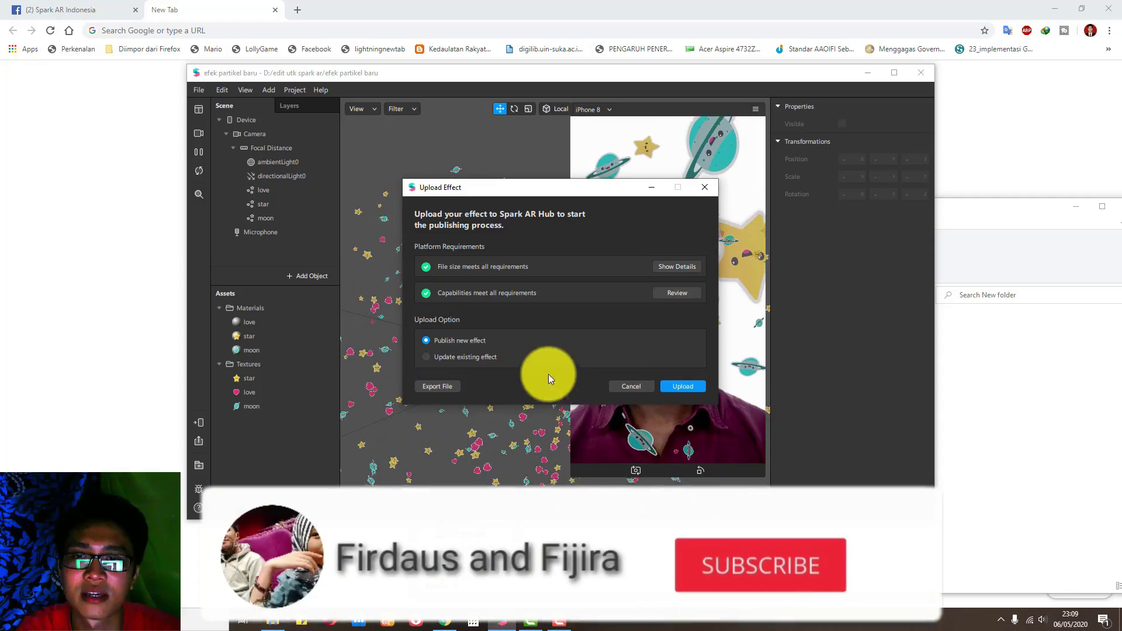
left_click(634, 387)
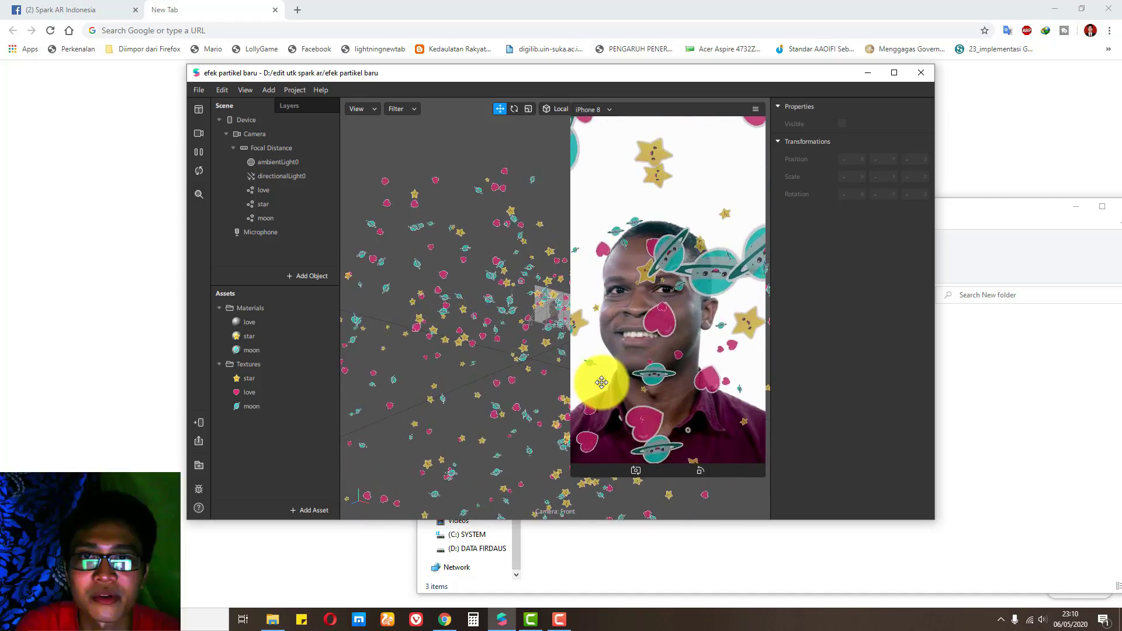
left_click(557, 626)
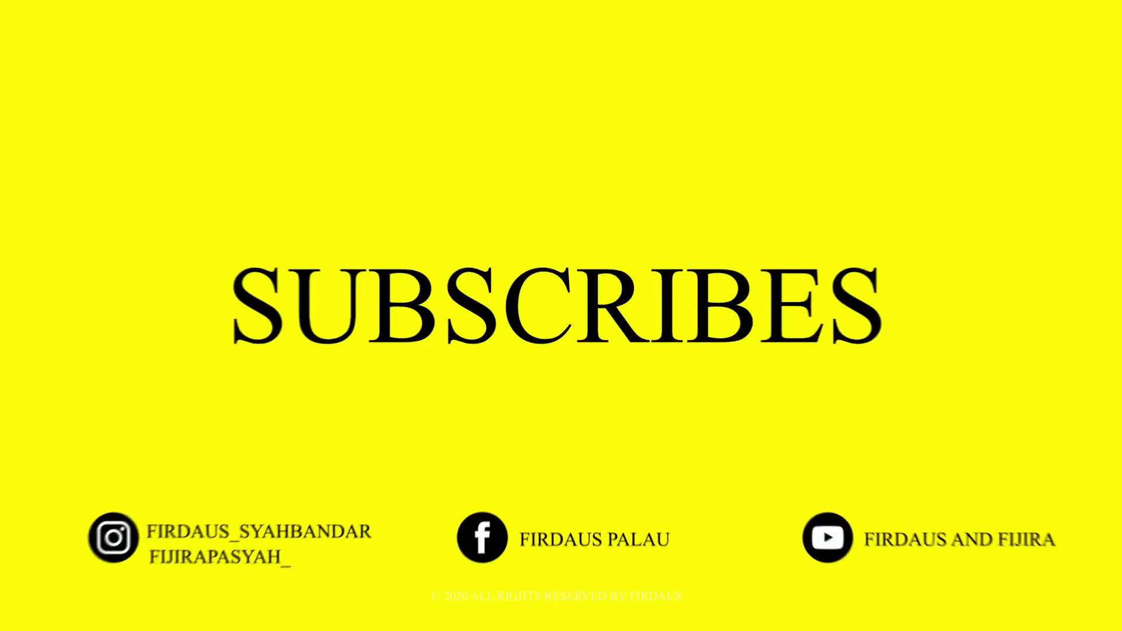